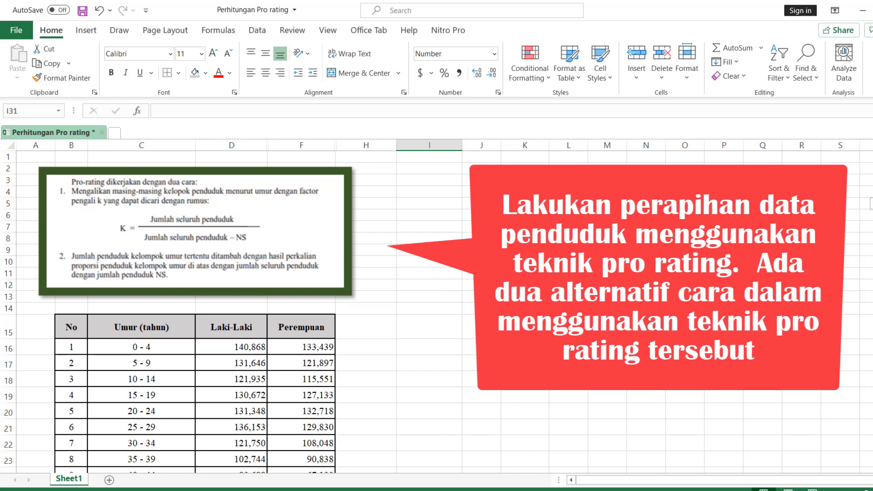
- Label cell C35 below the population table's Jumlah row as K
scroll(196, 309, "down", 3)
scroll(196, 309, "up", 1)
scroll(196, 309, "down", 5)
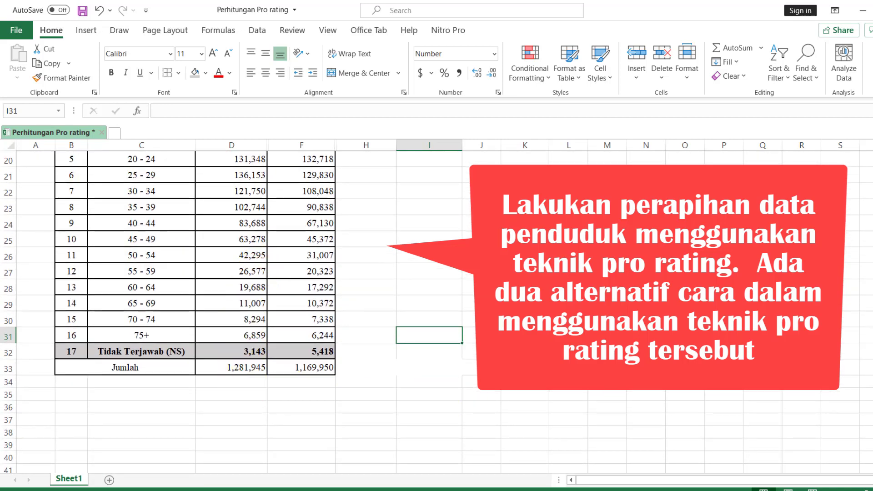
scroll(196, 309, "up", 3)
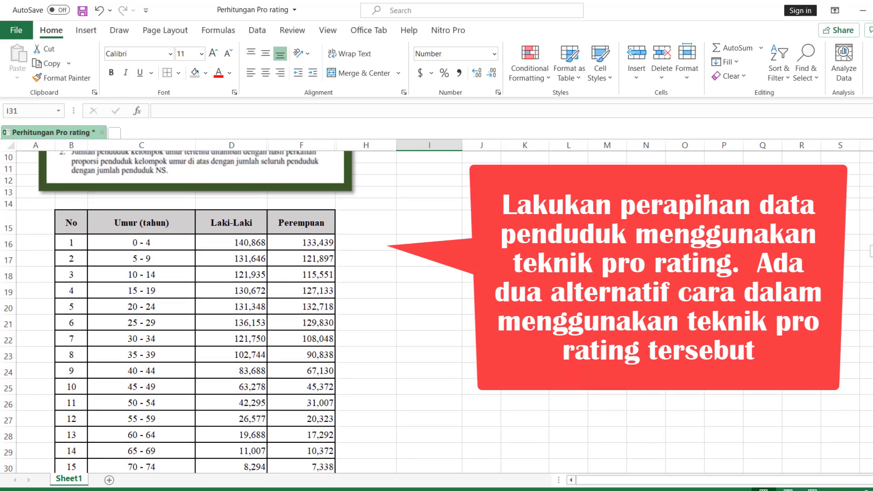
scroll(412, 388, "down", 4)
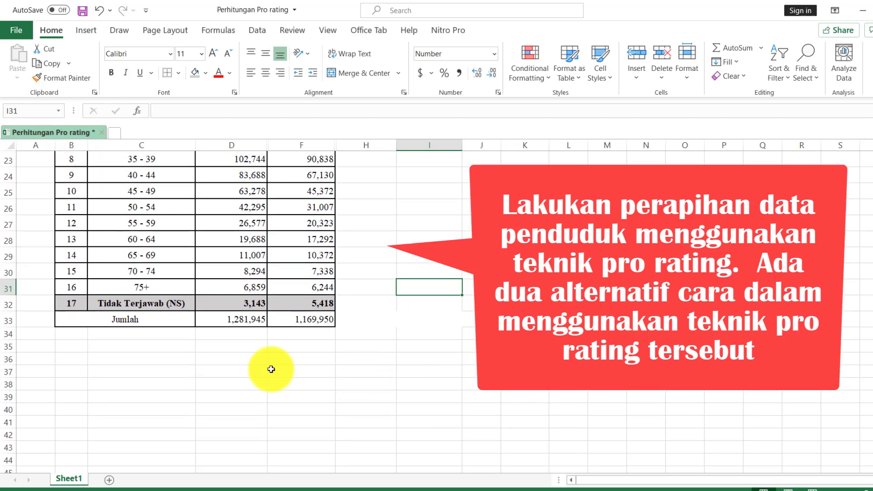
left_click(176, 348)
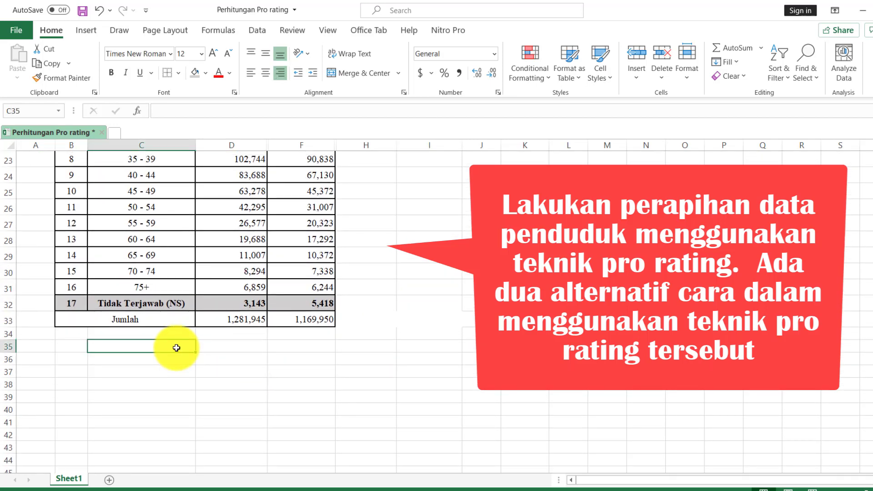
type("K")
- Calculate the male K factor in D35 with the formula =D33/(D33-D32)
left_click(243, 345)
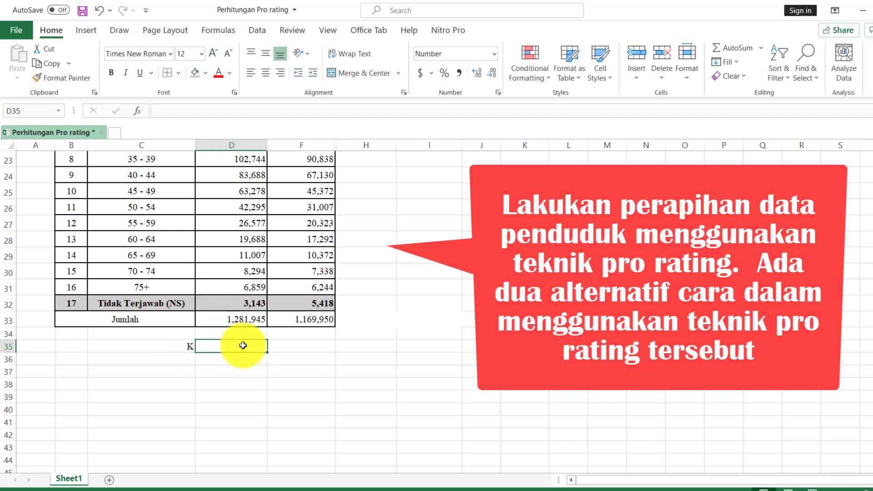
type("=")
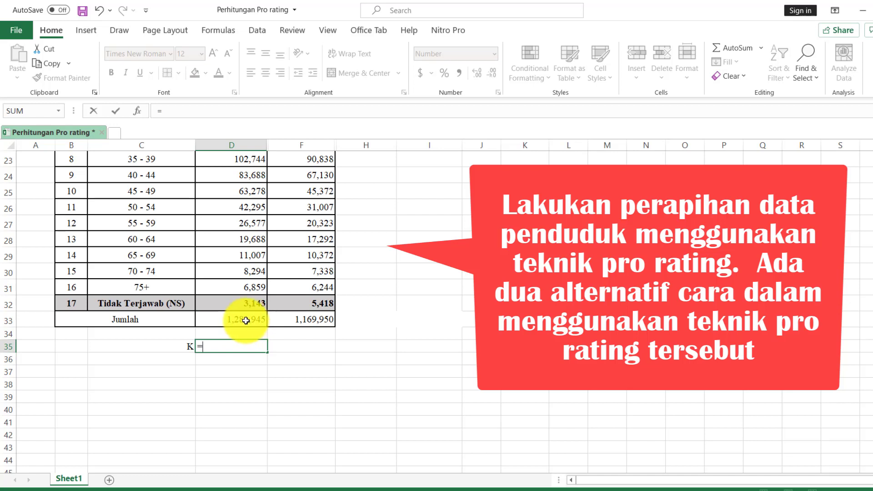
left_click(246, 320)
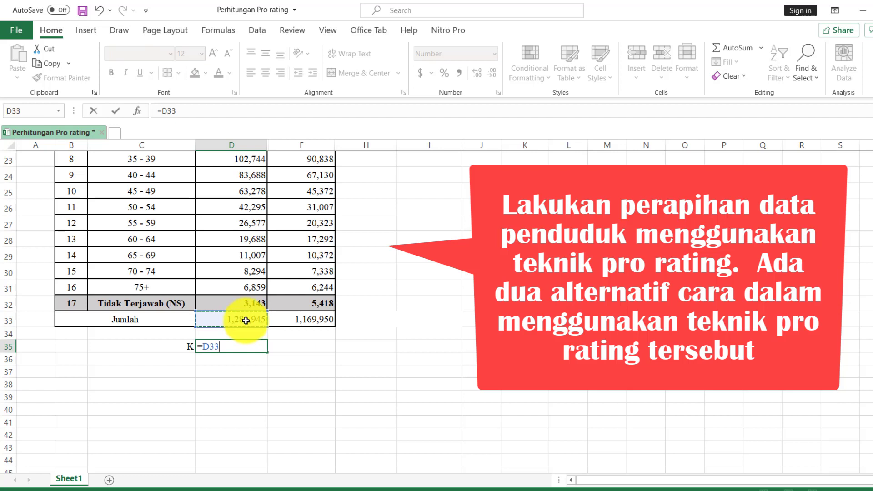
type("/")
left_click(242, 320)
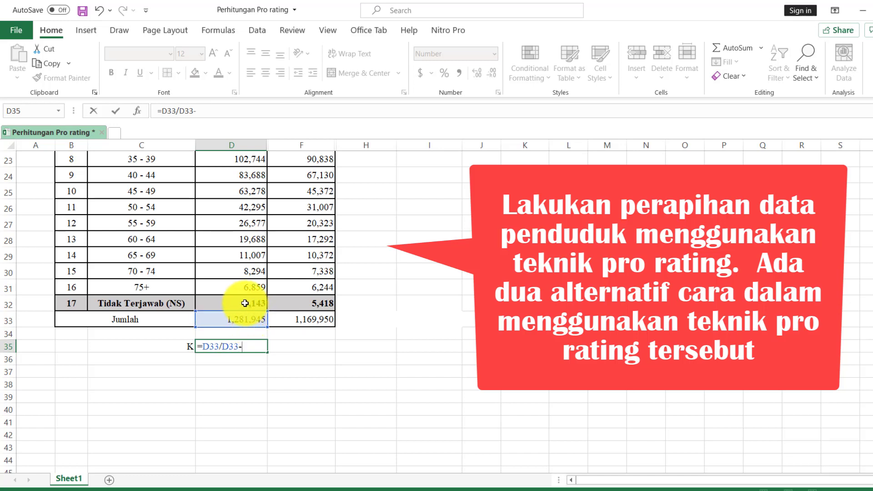
left_click(244, 303)
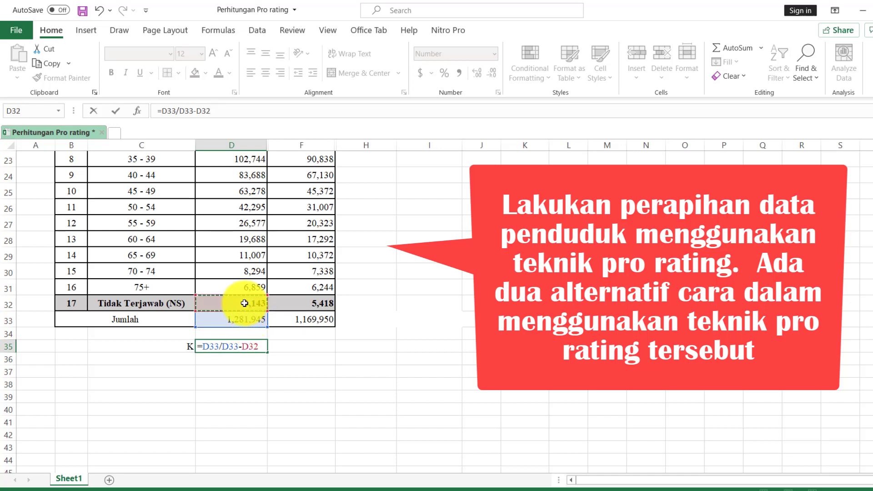
left_click(224, 348)
type("(")
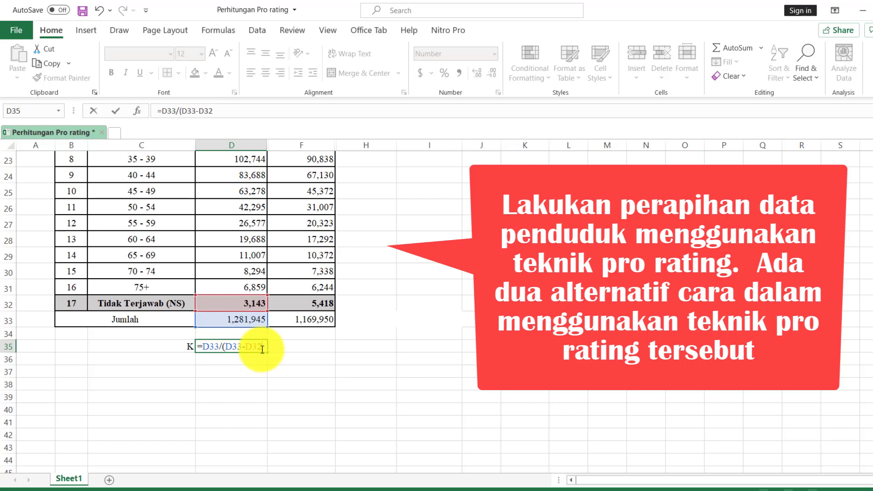
type(")")
key("Return")
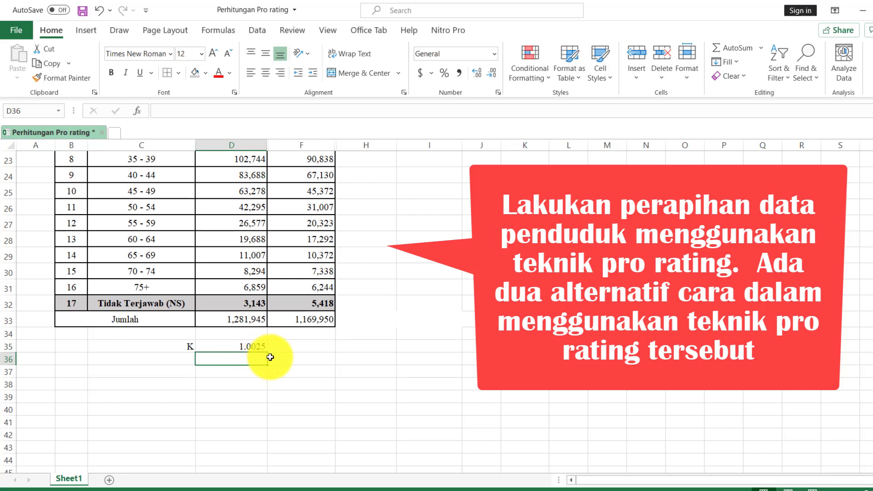
- Calculate the female K factor in F35 with the formula =F33/(F33-F32)
left_click(293, 345)
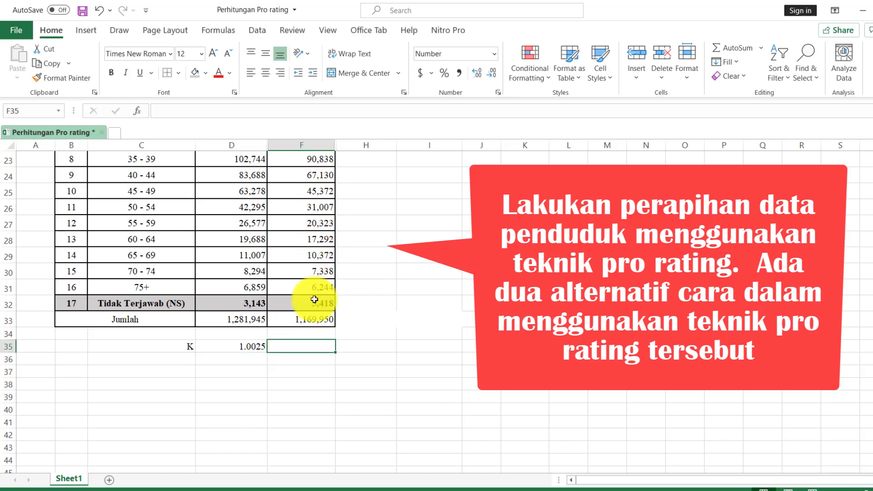
type("=")
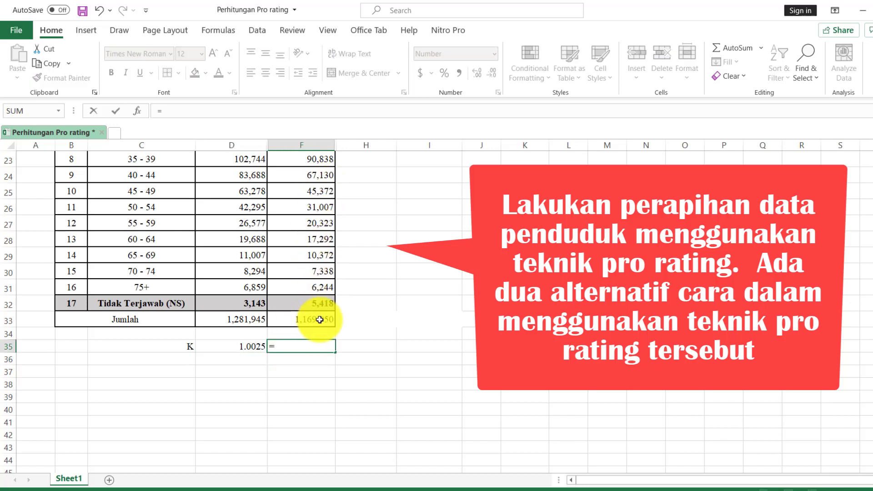
left_click(315, 319)
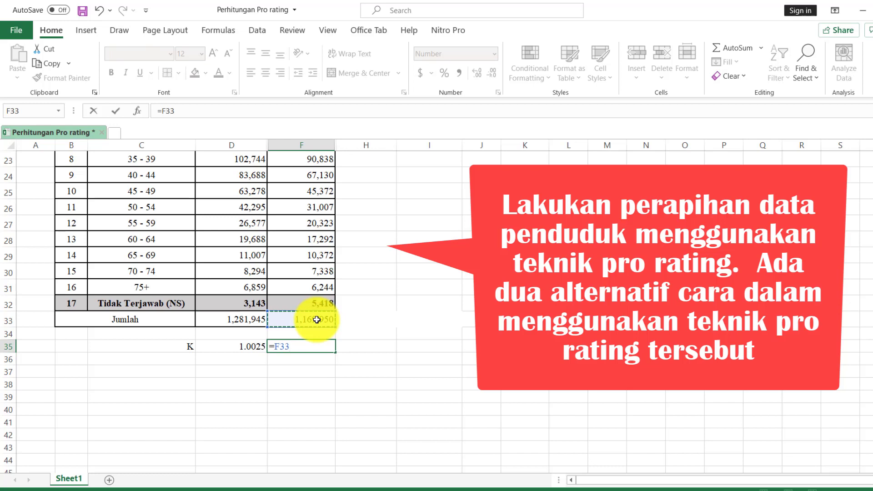
type("/")
left_click(315, 321)
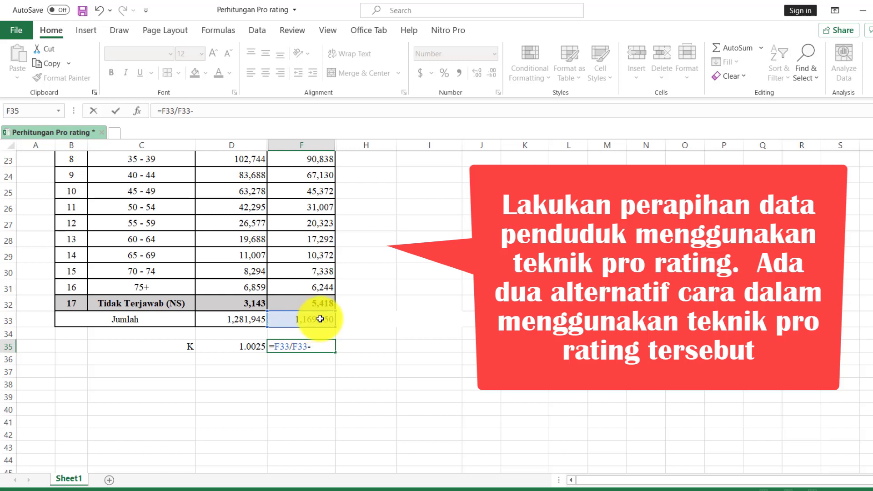
left_click(322, 304)
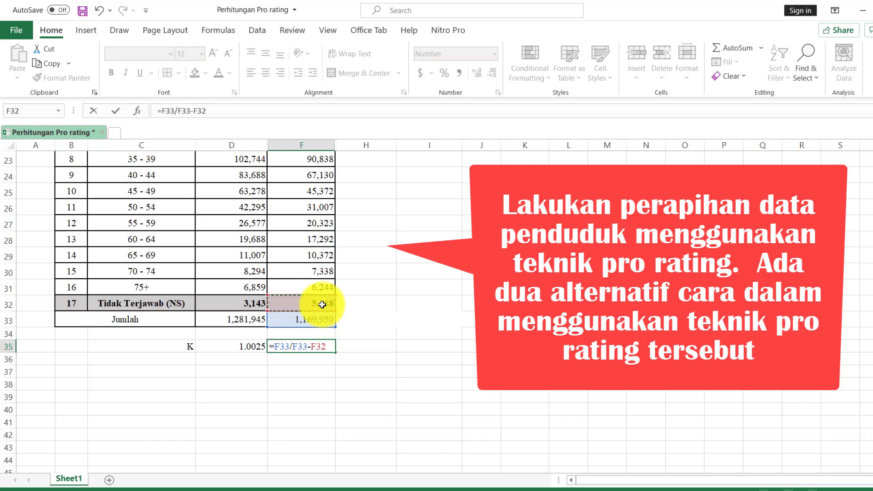
left_click(293, 347)
type("(")
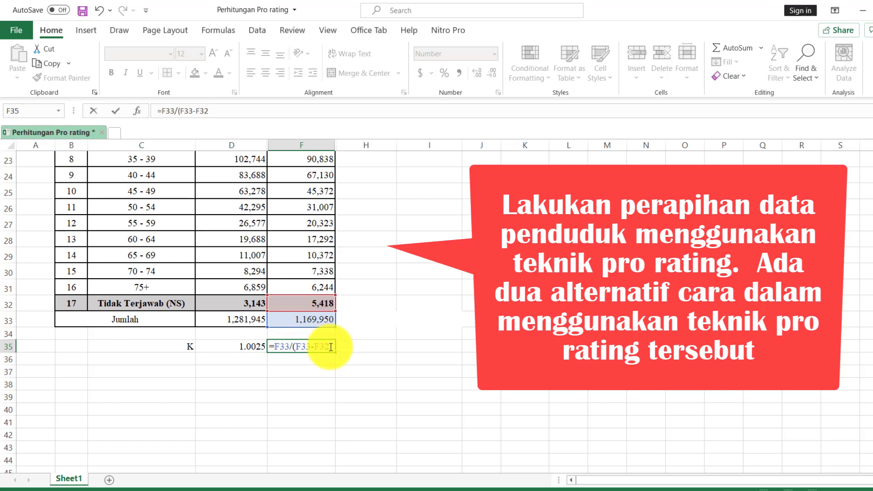
key("Return")
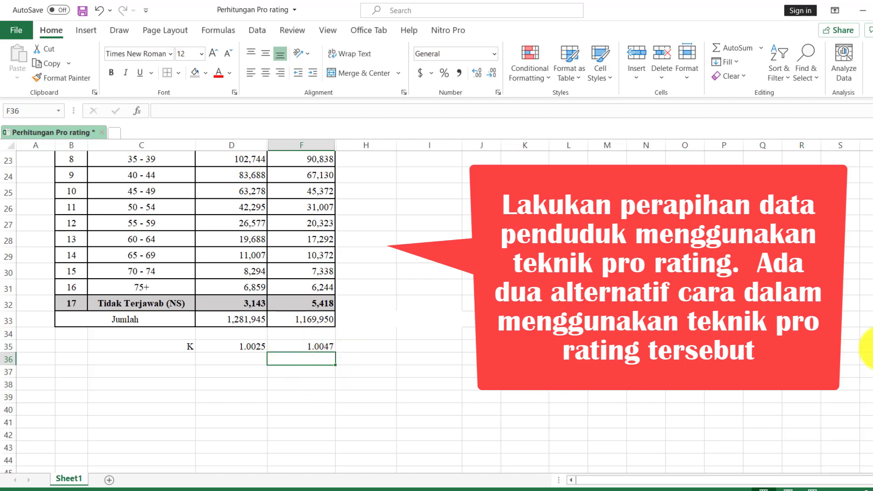
- Insert a new sheet column between the Laki-Laki and Perempuan columns of the table
scroll(436, 311, "up", 1)
scroll(436, 311, "down", 1)
scroll(436, 311, "up", 2)
scroll(437, 311, "down", 1)
scroll(347, 268, "up", 5)
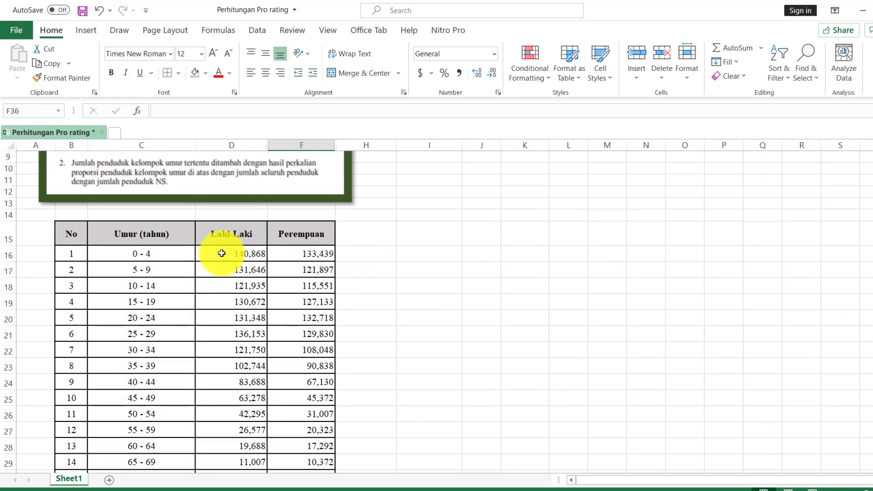
left_click(285, 228)
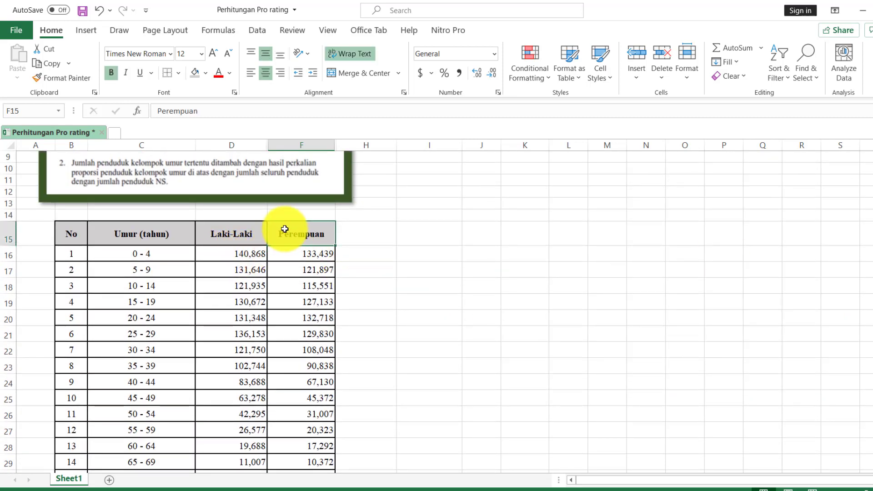
left_click(689, 73)
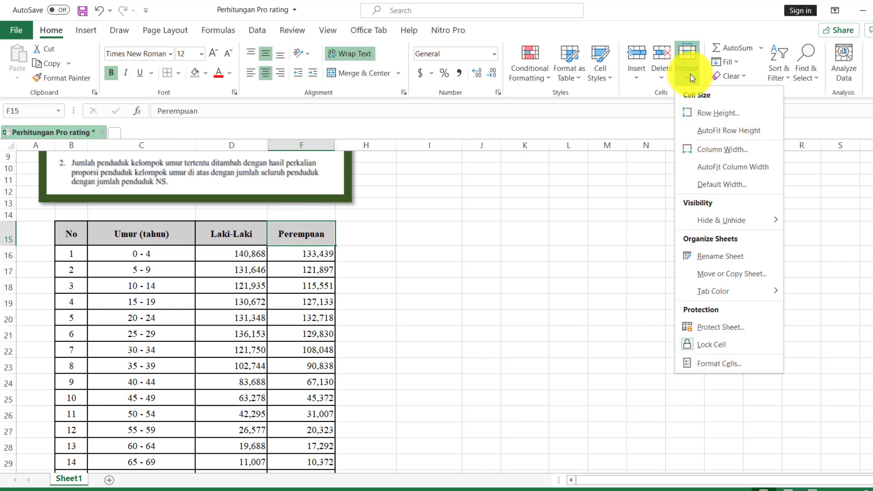
left_click(639, 73)
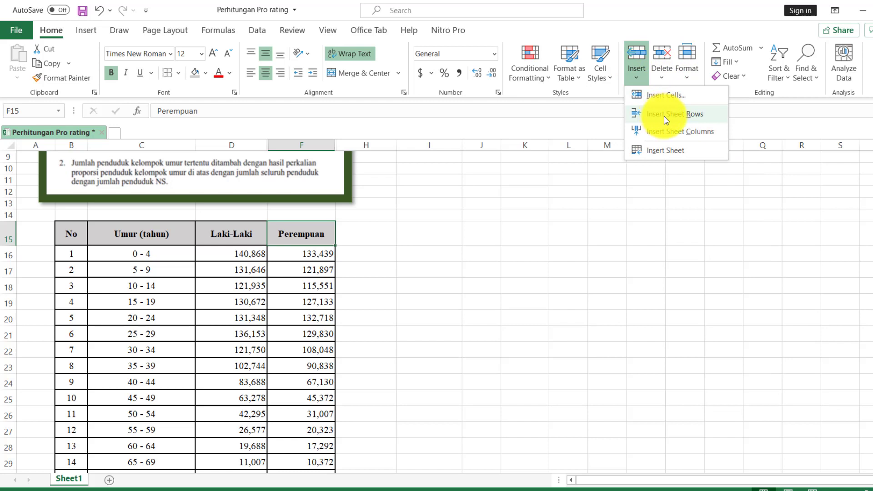
left_click(667, 132)
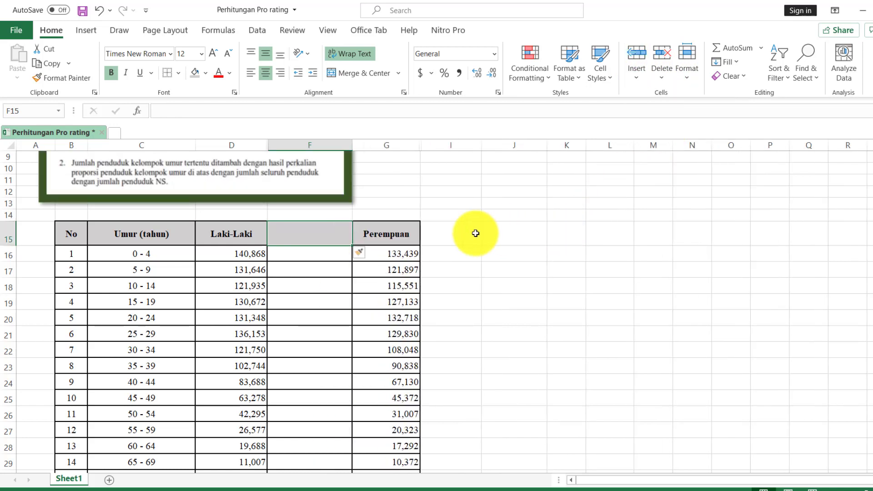
left_click(456, 231)
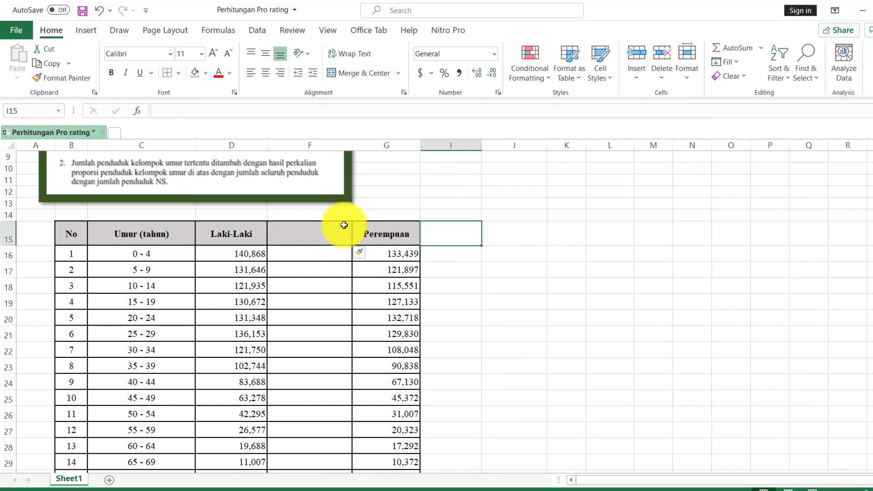
- Insert the ∑ symbol into the empty header cell F15 of the new column
left_click(307, 235)
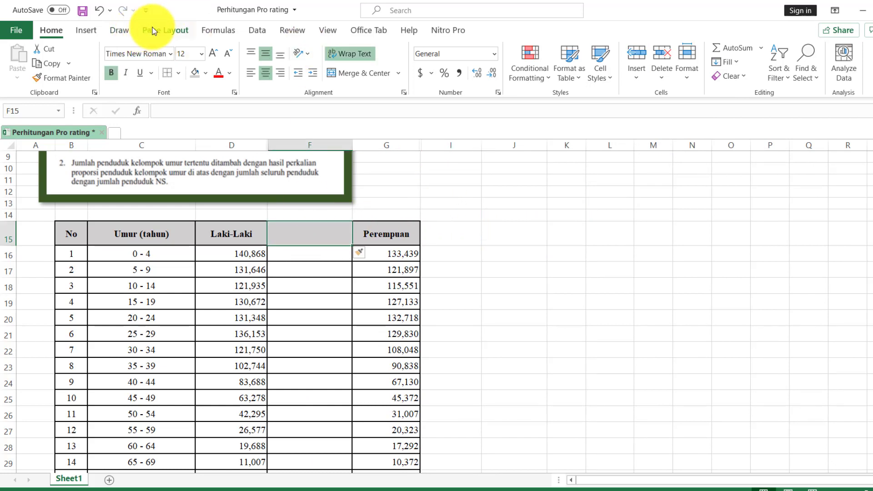
left_click(86, 30)
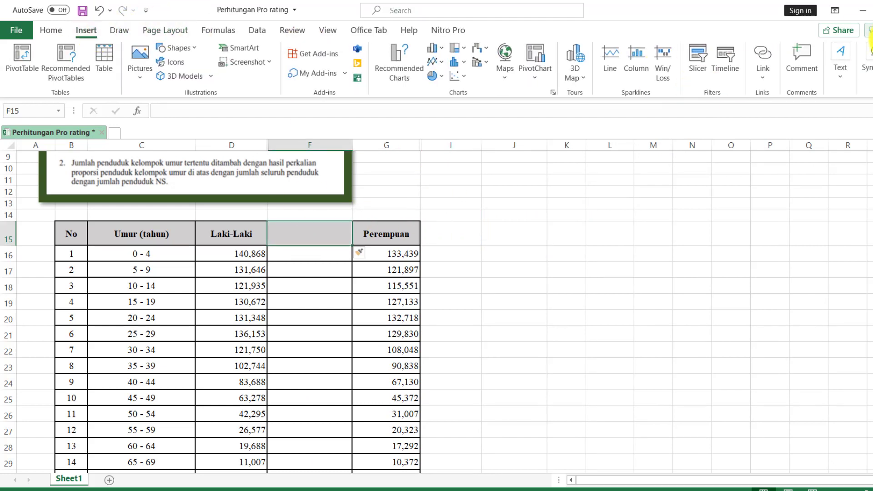
left_click(867, 57)
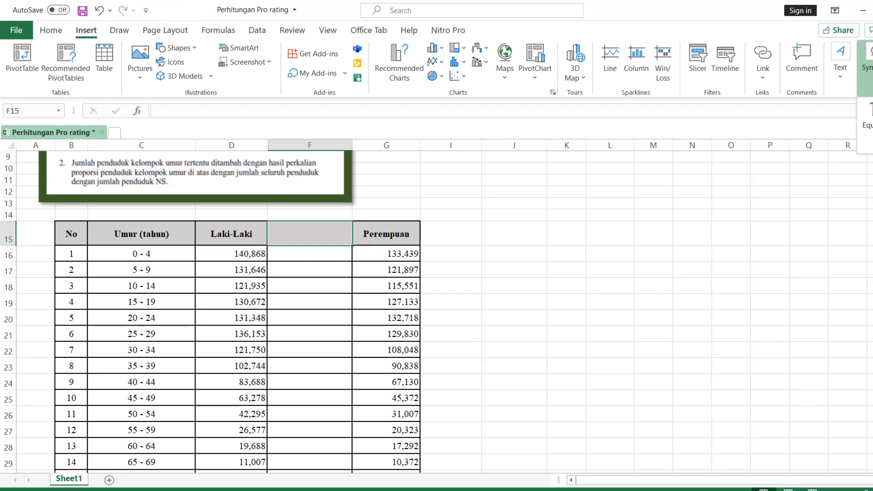
left_click(872, 119)
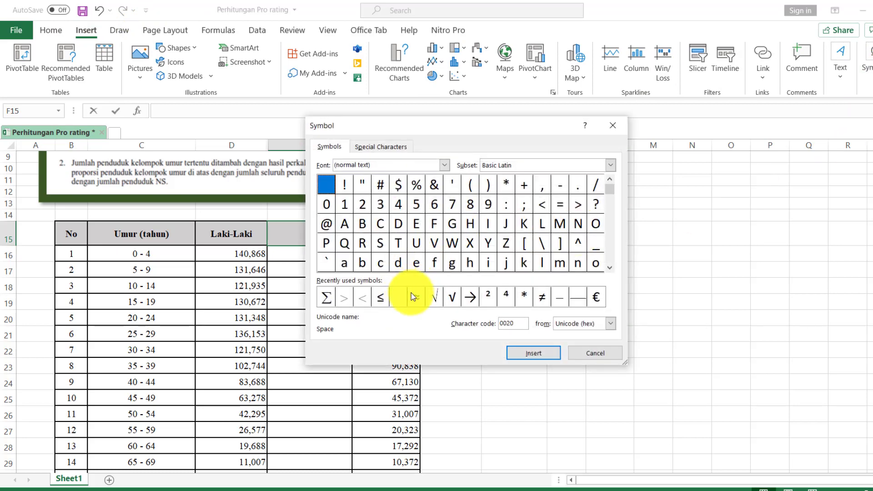
left_click(327, 298)
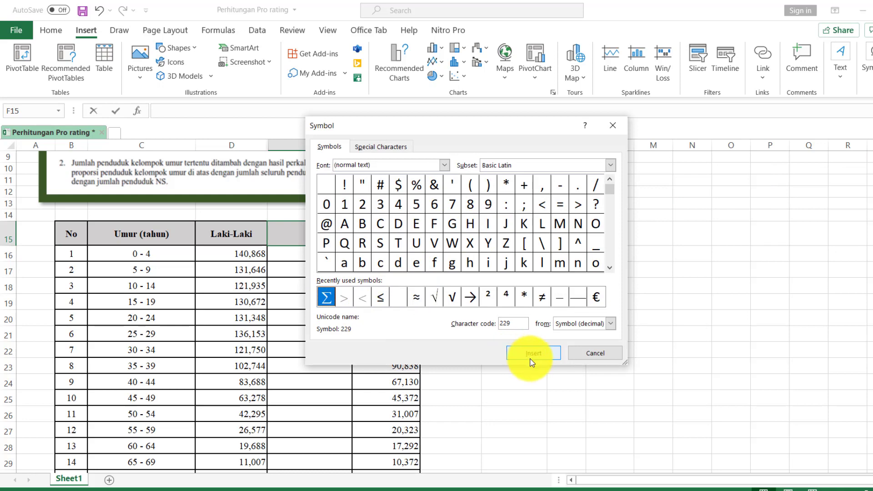
left_click(548, 350)
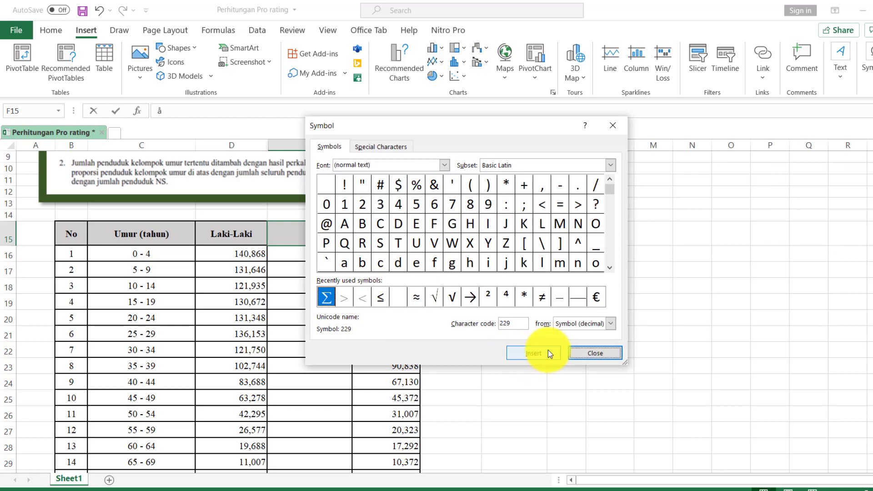
left_click(589, 352)
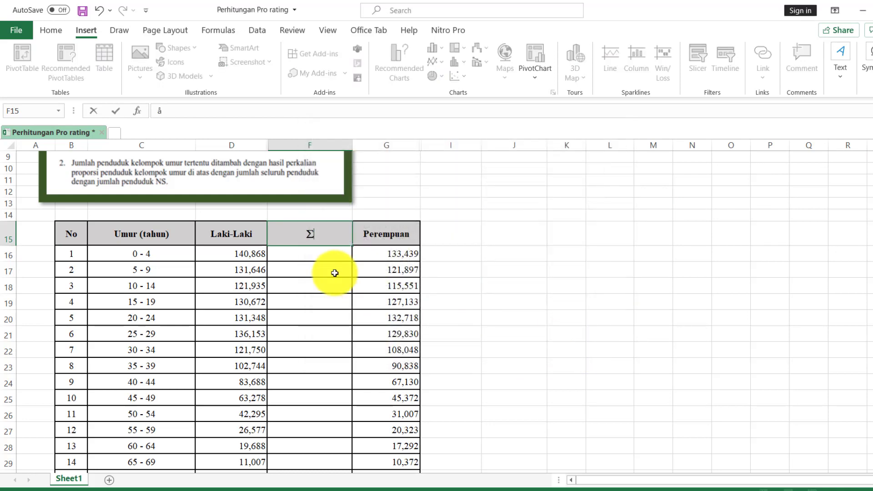
- Complete the new column's header after the ∑ symbol with "Laki-laki setelah pro rating"
type("Laki-laki sete")
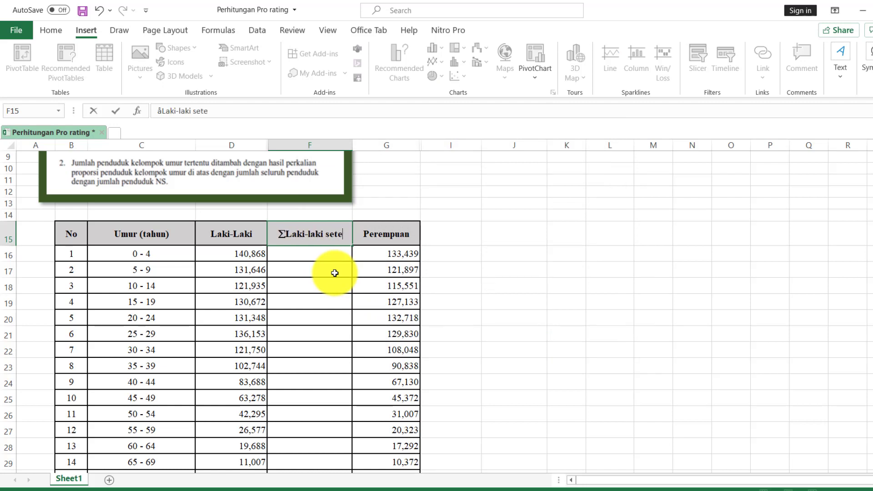
type("lah pro ")
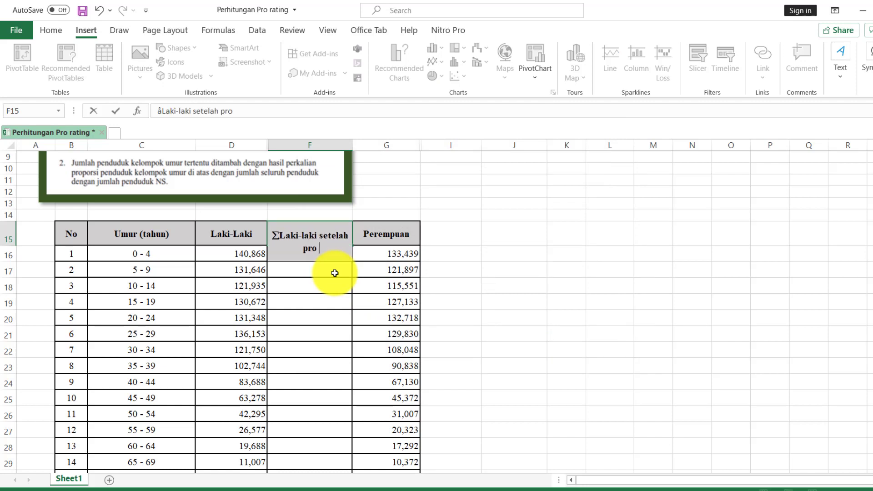
type("rating")
key("Return")
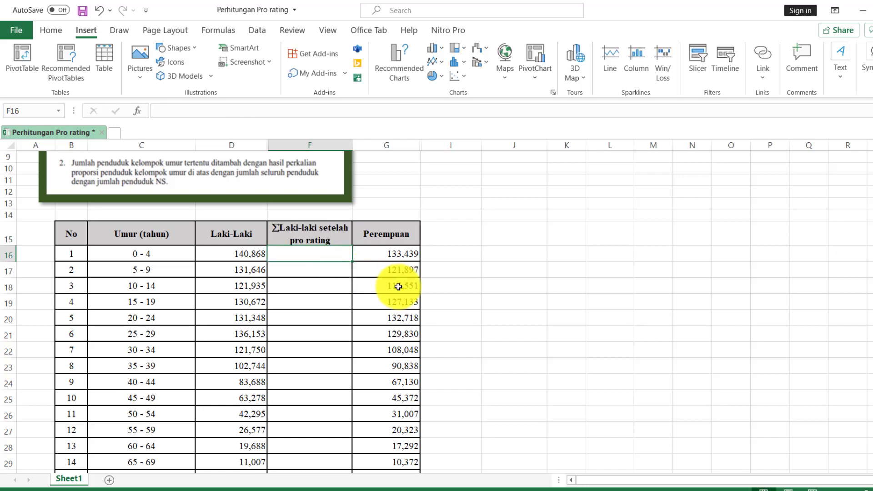
- Copy the adjusted male header from F15 to I15 and widen column I so the header text fits
left_click(443, 234)
left_click(292, 230)
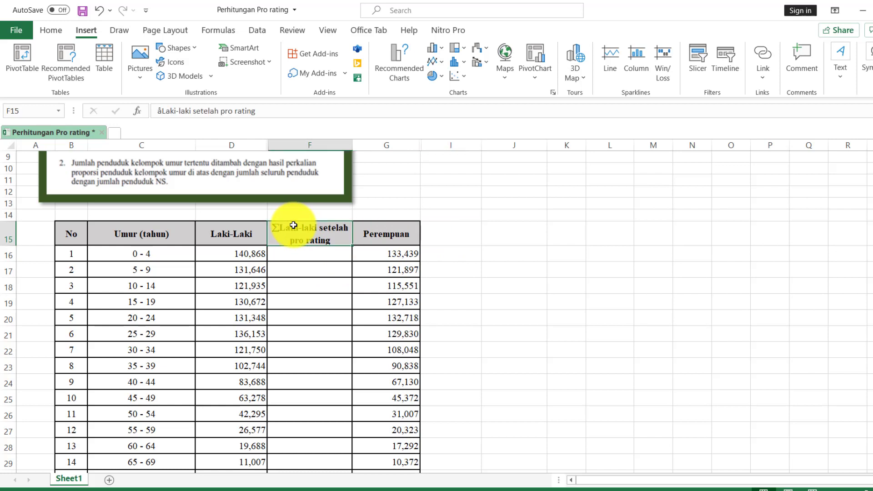
left_click(42, 29)
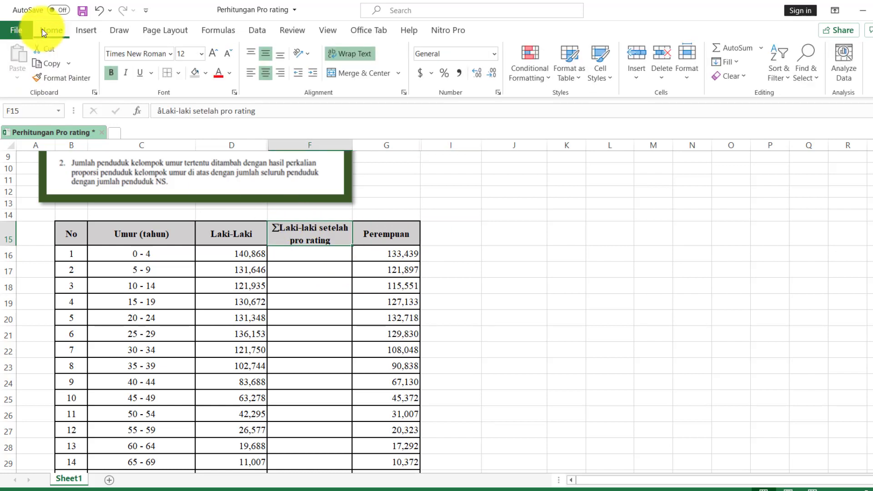
left_click(49, 65)
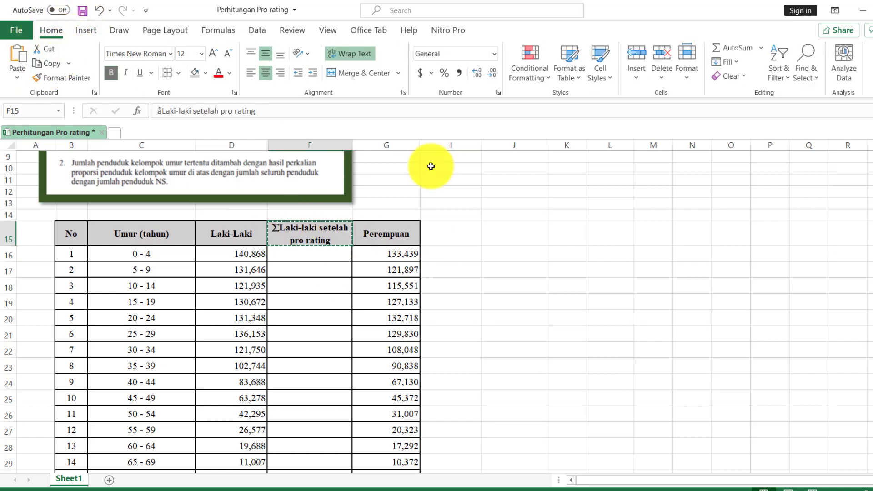
left_click(451, 232)
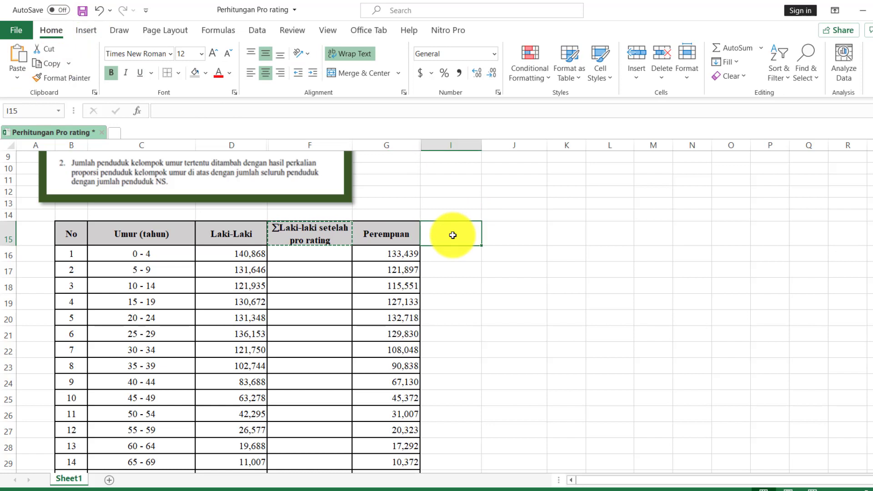
left_click(18, 51)
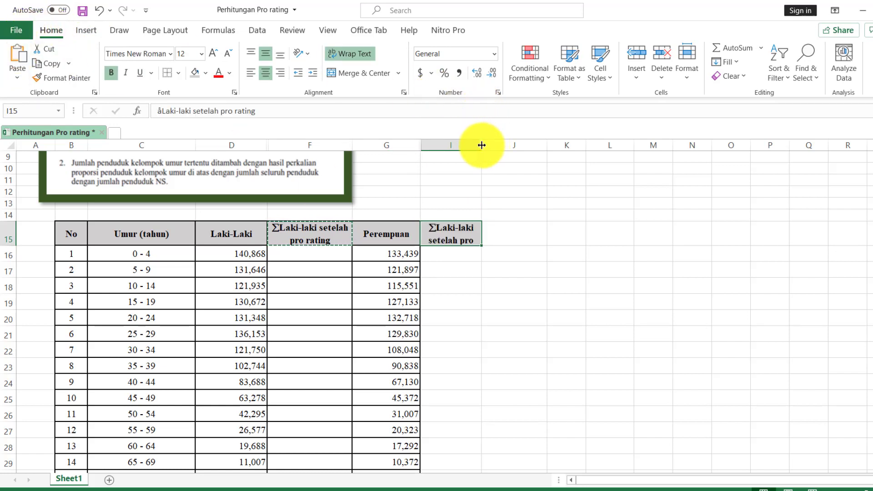
left_click_drag(482, 145, 505, 154)
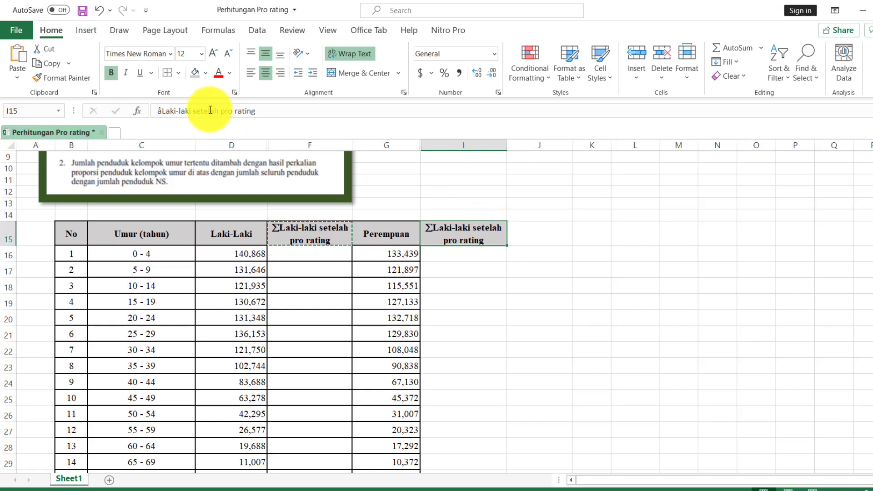
- Replace "Laki-laki" with "perempuan" after the ∑ symbol in the I15 header
left_click(193, 112)
key("BackSpace")
key("BackSpace")
key("BackSpace")
key("BackSpace")
key("BackSpace")
key("BackSpace")
key("BackSpace")
key("BackSpace")
key("BackSpace")
key("BackSpace")
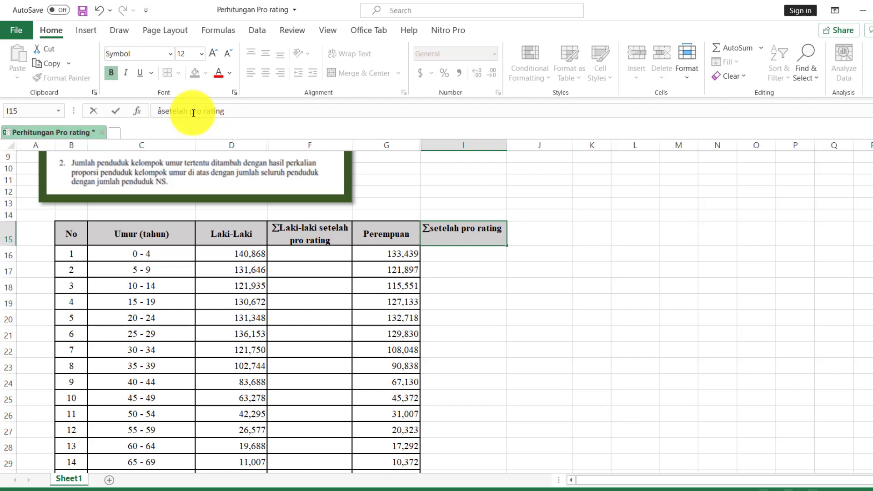
type("perempua")
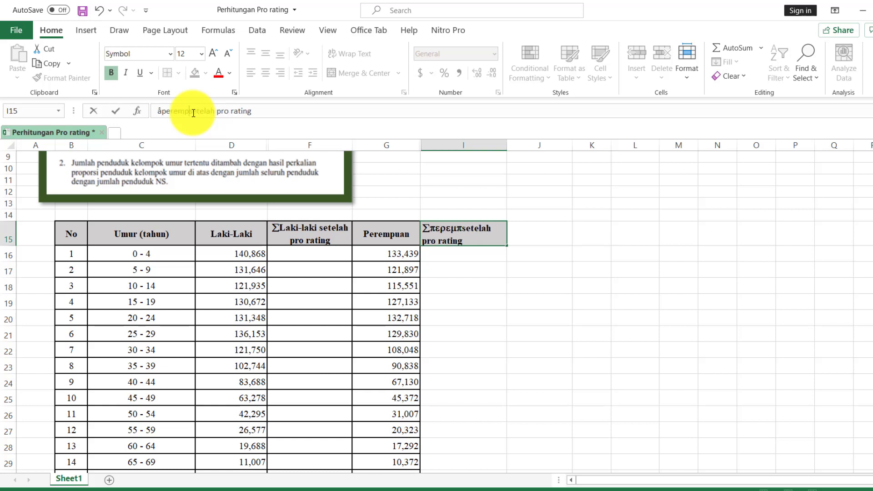
type("n")
key("Return")
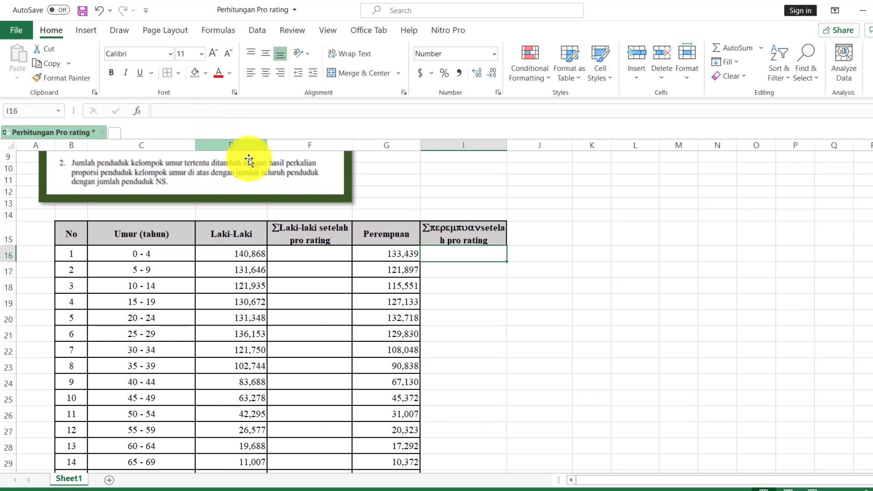
- Add spaces before and after "perempuan" in the I15 header
left_click(448, 224)
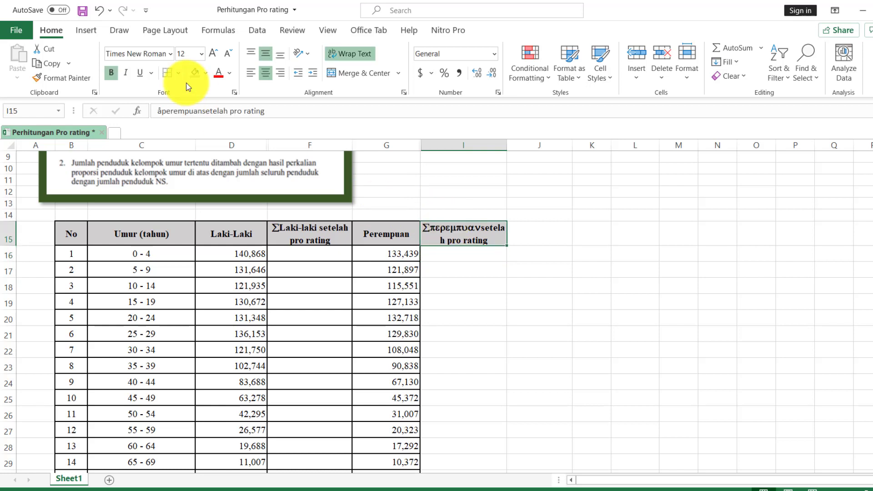
left_click(163, 113)
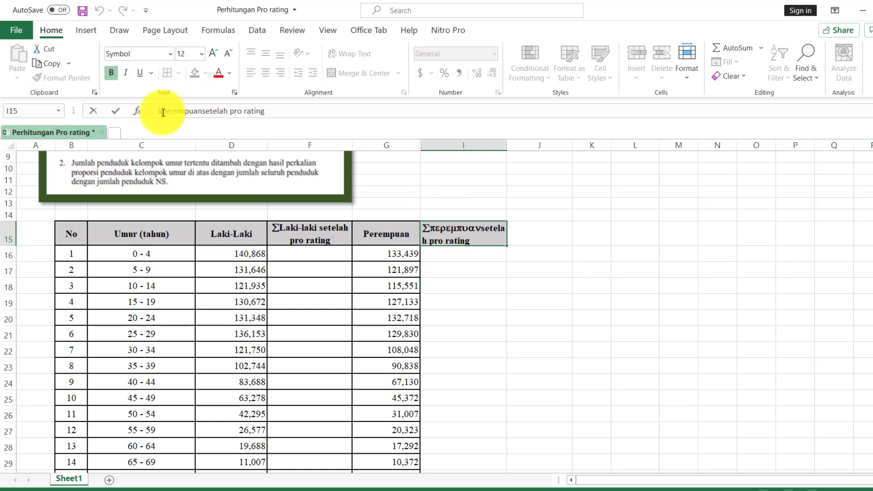
left_click(205, 111)
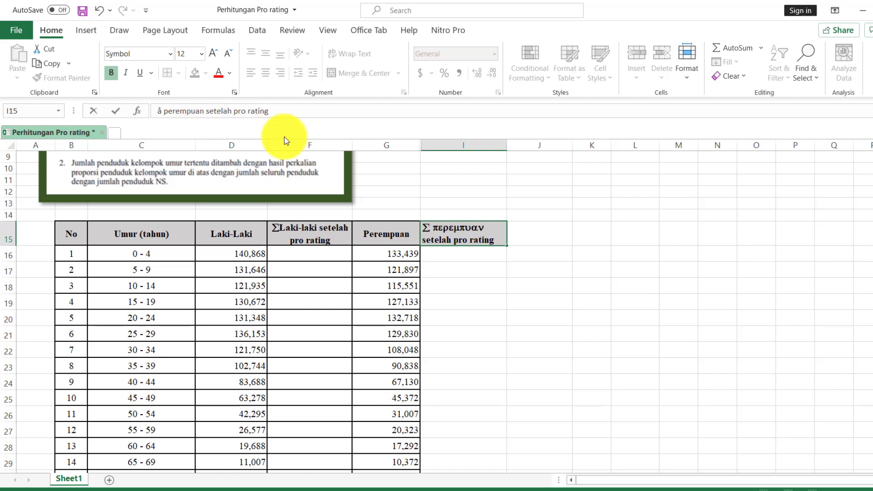
left_click(430, 193)
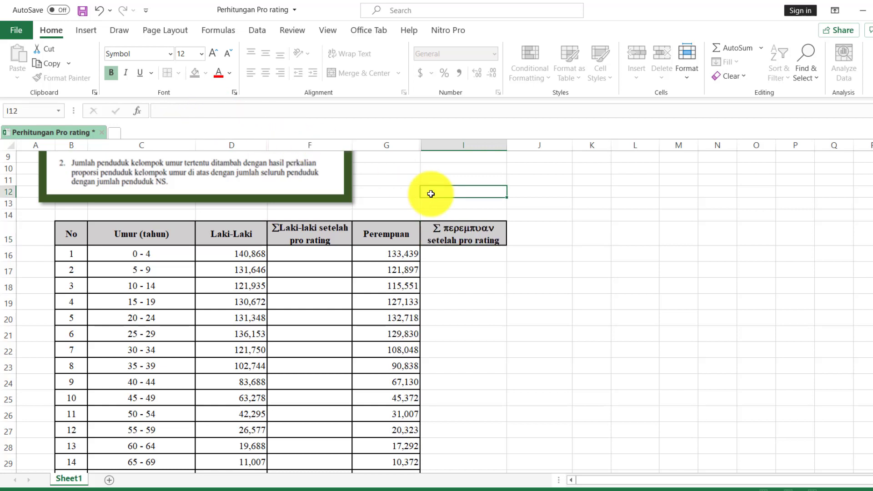
- Re-enter the word "perempuan" in the I15 header using the Times New Roman font
left_click(466, 230)
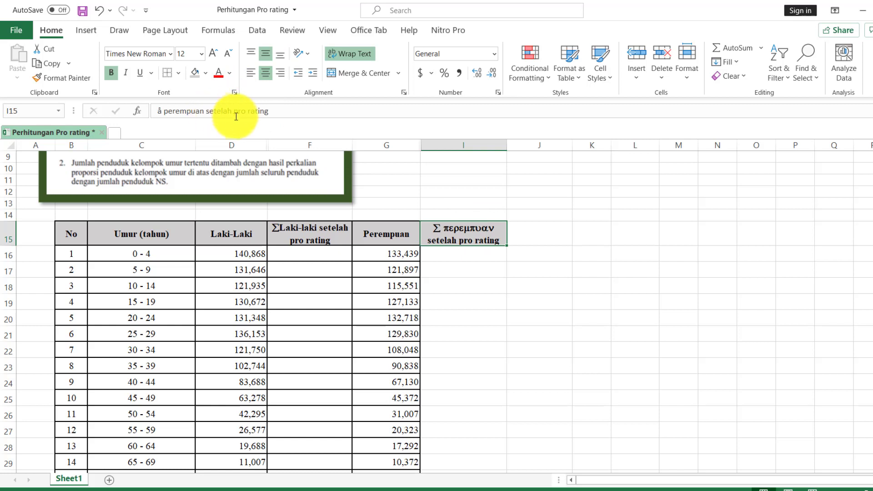
left_click(206, 111)
key("BackSpace")
key("BackSpace")
key("BackSpace")
key("BackSpace")
key("BackSpace")
key("BackSpace")
key("BackSpace")
key("BackSpace")
key("BackSpace")
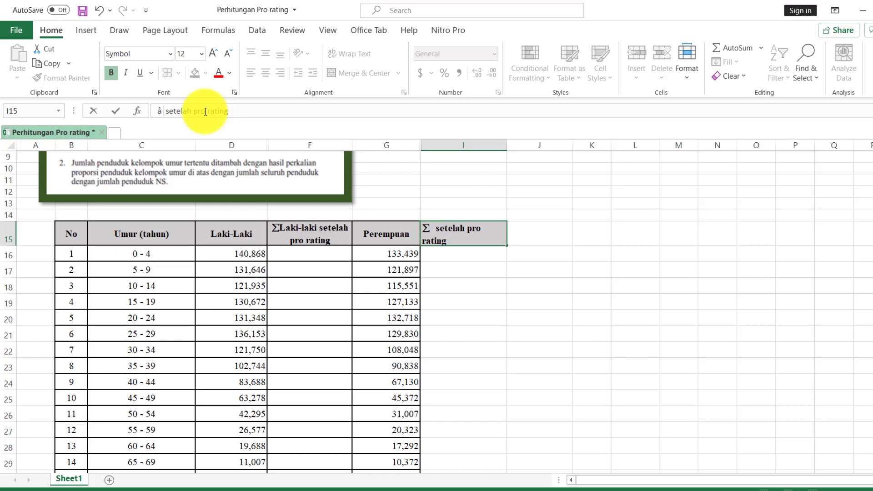
left_click(169, 53)
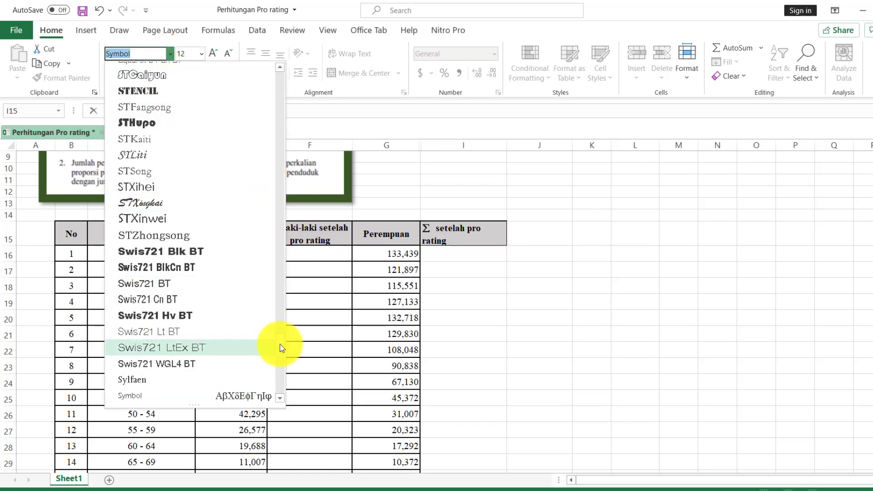
mouse_move(283, 348)
left_mouse_down()
mouse_move(282, 86)
mouse_move(277, 355)
left_mouse_up()
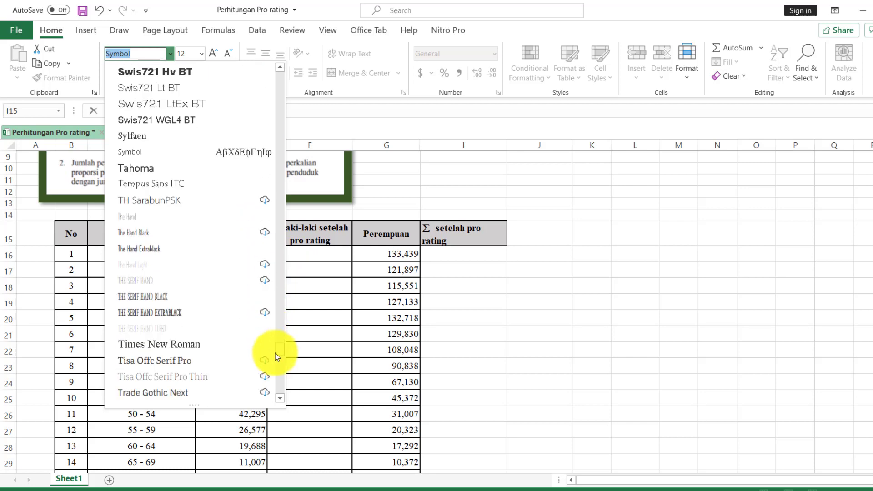
left_click(196, 347)
type("perempuan")
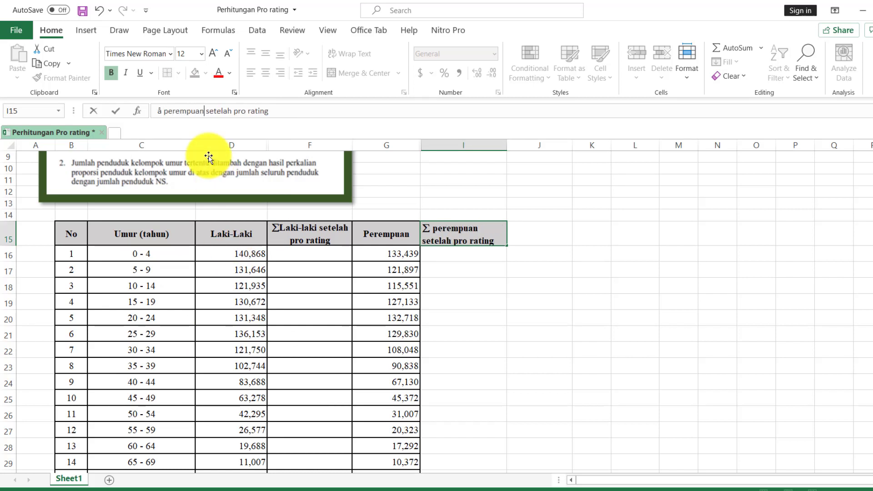
key("Return")
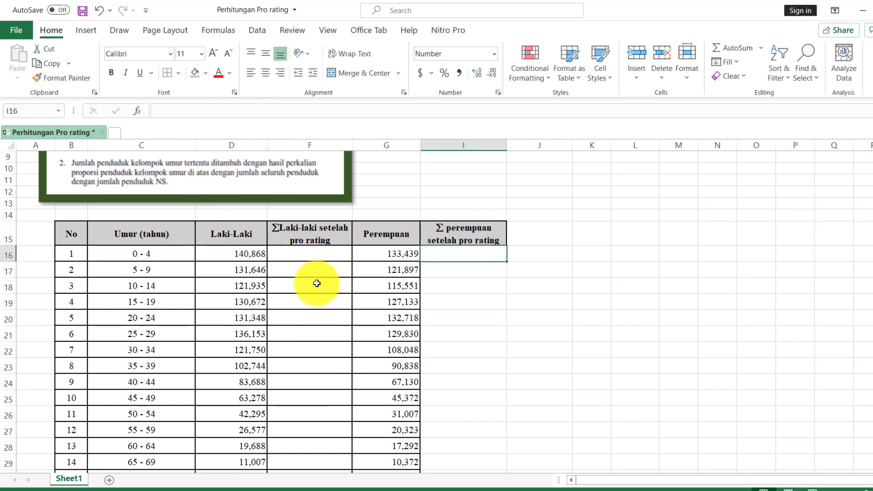
- Calculate the adjusted male population for ages 0 - 4 in F16 with the formula =D16*D35
left_click(327, 259)
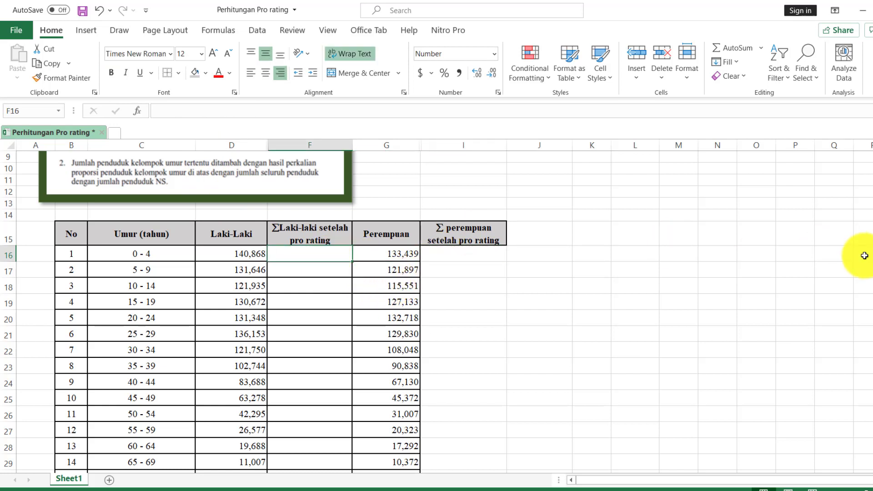
scroll(404, 212, "up", 3)
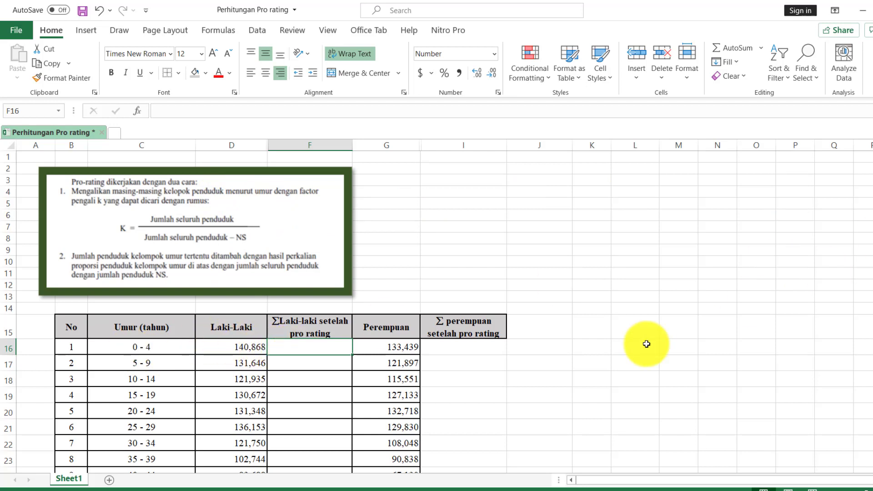
type("=")
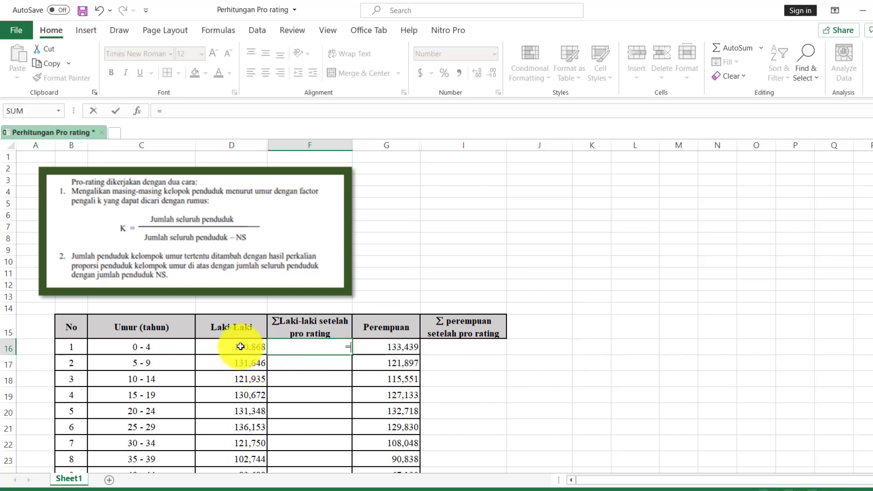
left_click(241, 346)
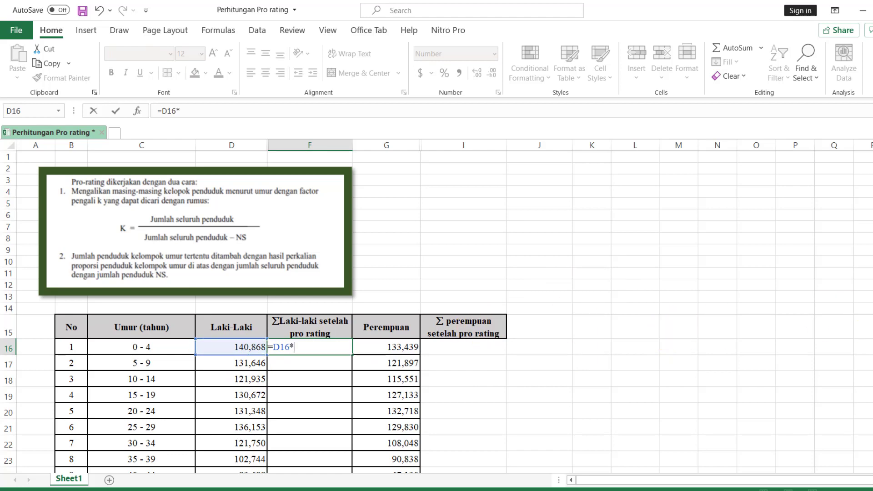
scroll(384, 442, "down", 6)
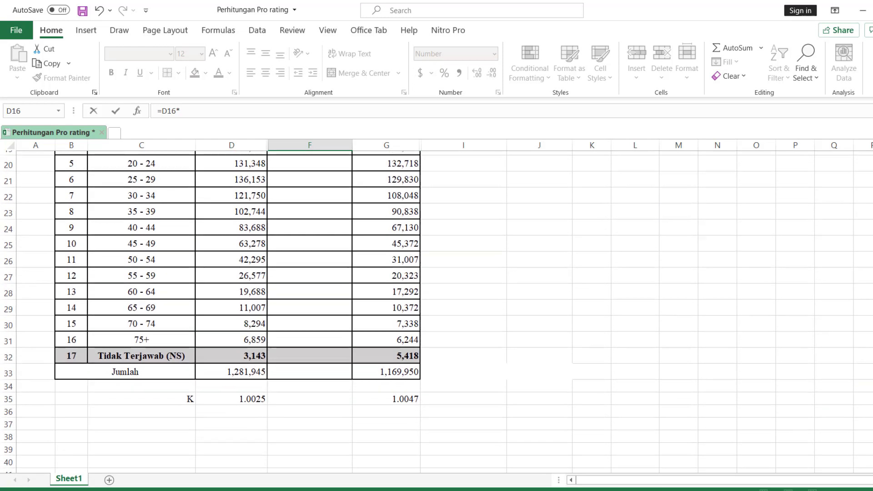
left_click(251, 393)
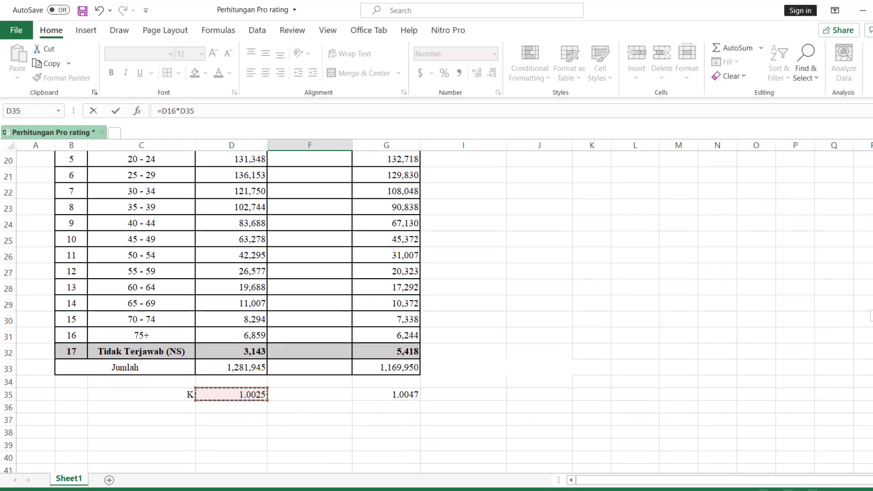
scroll(650, 217, "up", 4)
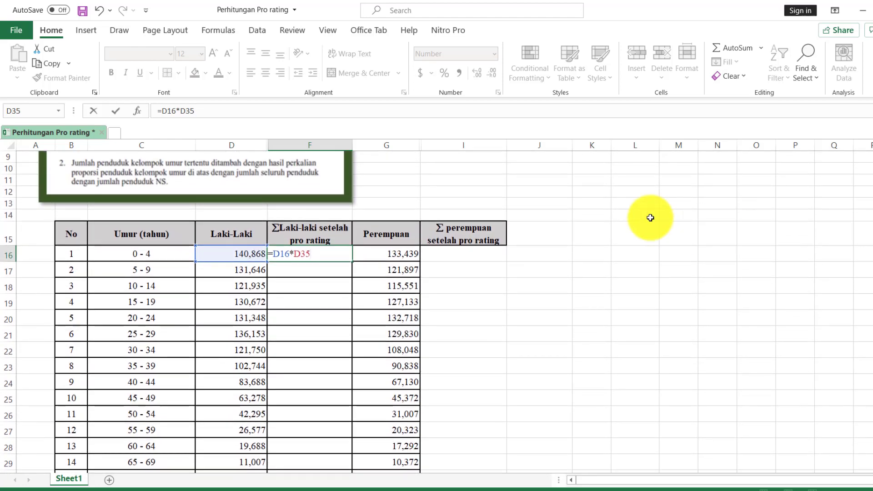
key("Return")
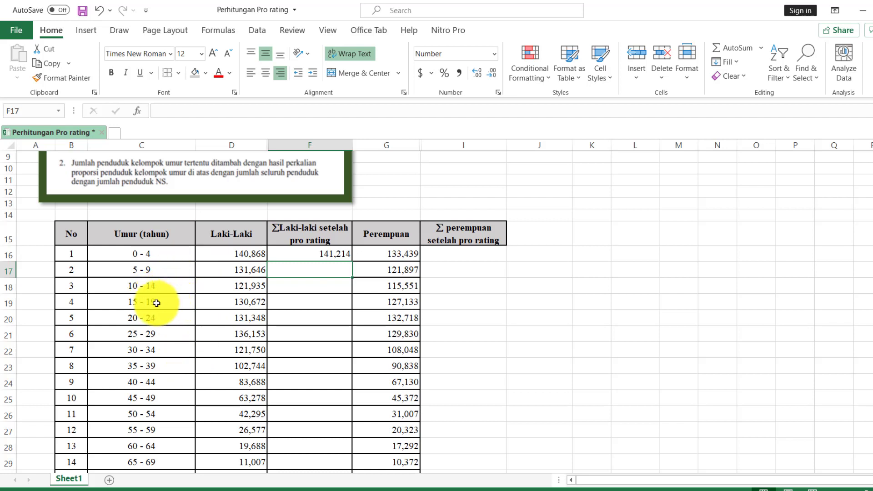
- Make the K factor reference in F16 absolute so the formula reads =D16*$D$35
left_click(327, 255)
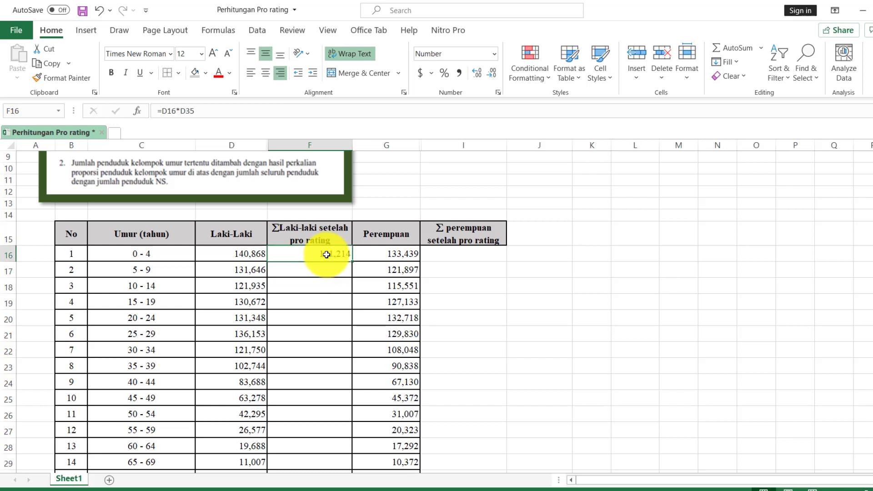
left_click(181, 112)
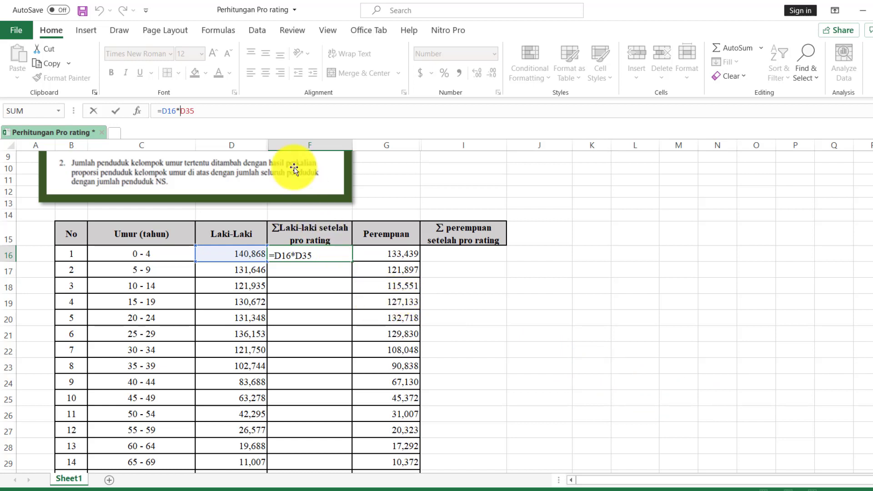
key("F4")
key("F4")
key("F4")
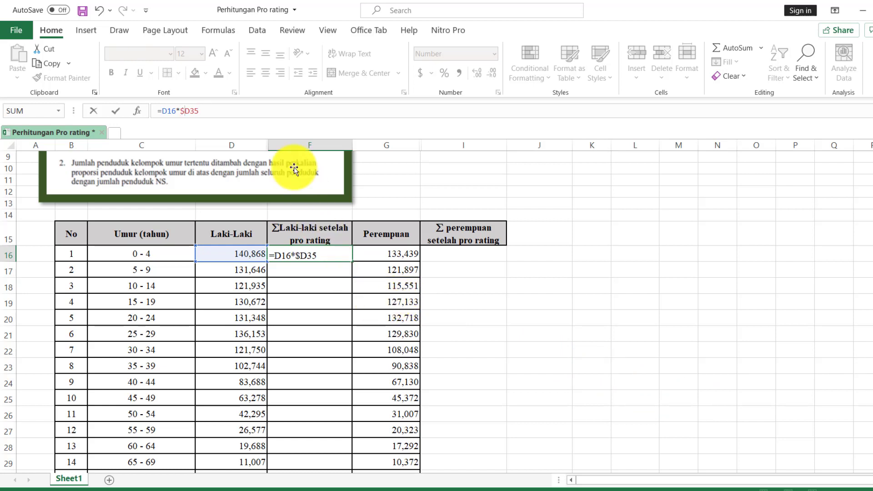
left_click(185, 111)
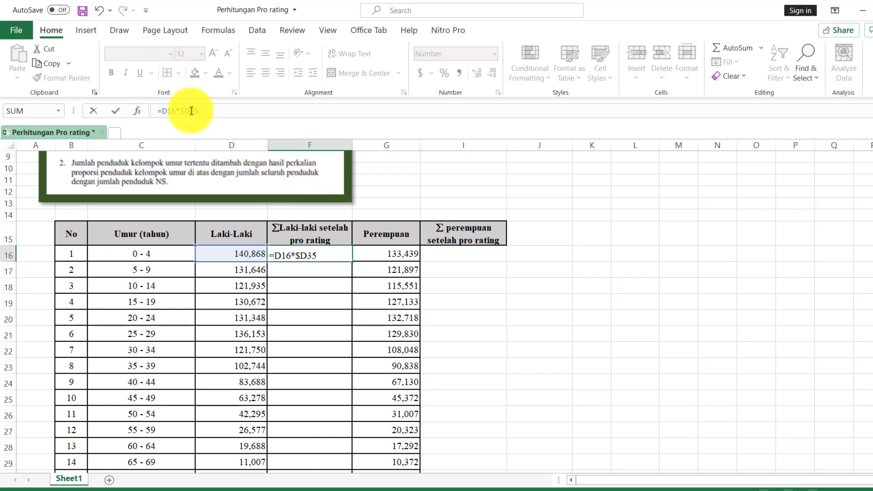
type("$")
key("Return")
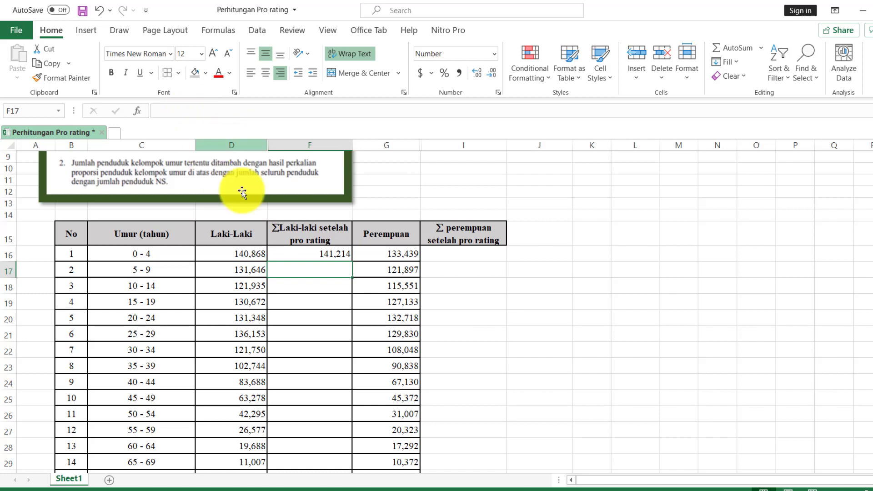
- Copy the adjusted male formula from F16 into F17:F31 to fill the remaining age groups through 75+
left_click(290, 254)
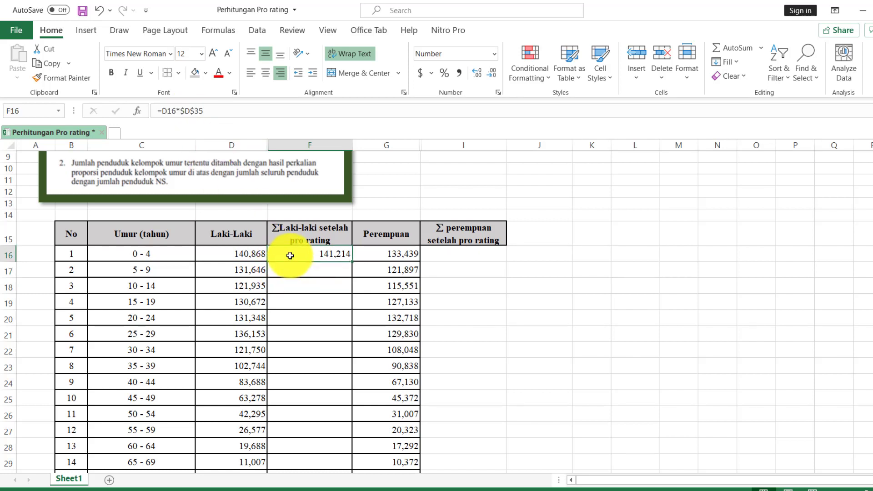
left_click(54, 68)
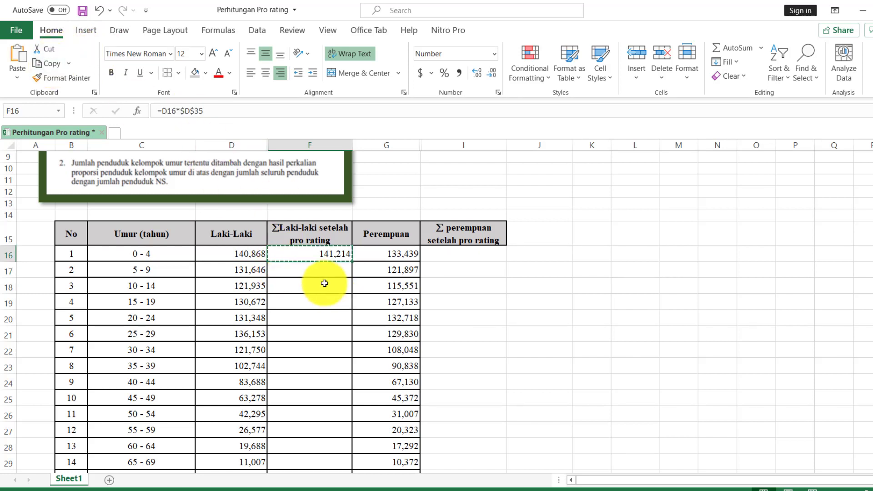
left_click(314, 269)
key("shift+Down")
key("shift+Down")
key("shift+Down")
key("shift+Down")
key("shift+Down")
key("shift+Down")
key("shift+Down")
key("shift+Down")
key("shift+Down")
key("shift+Down")
key("shift+Down")
key("shift+Down")
key("shift+Down")
key("shift+Down")
key("shift+Down")
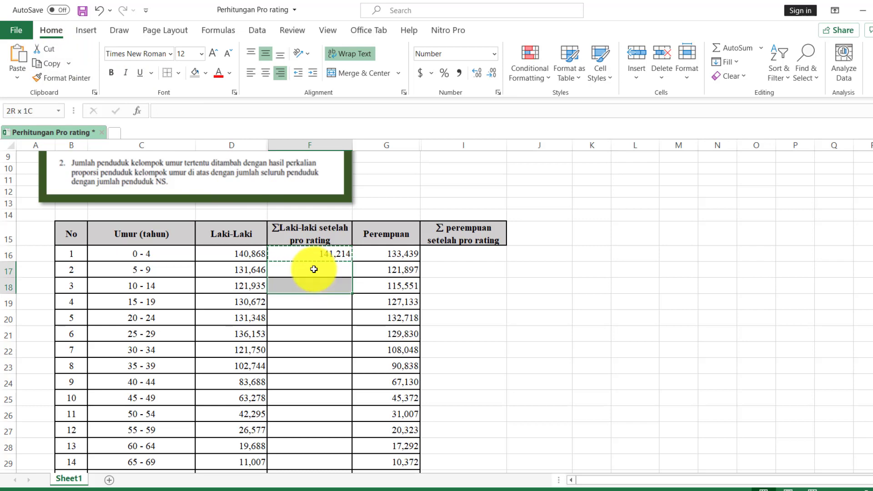
key("shift+Up")
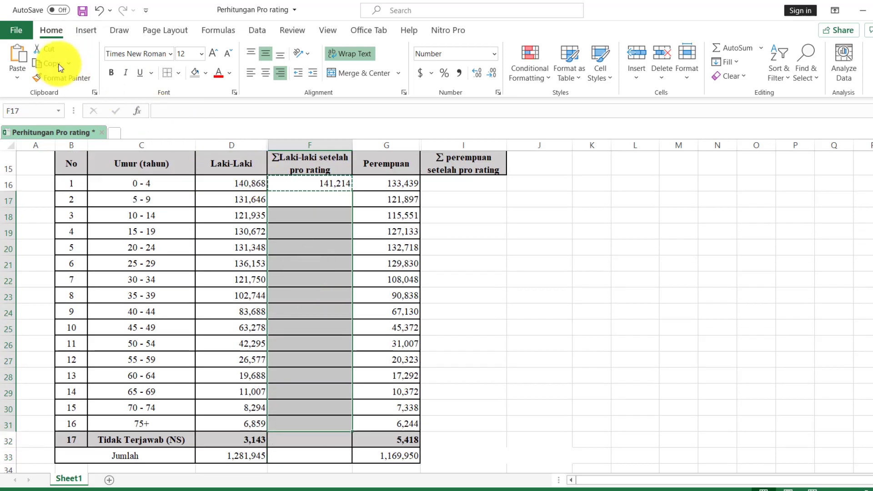
left_click(17, 58)
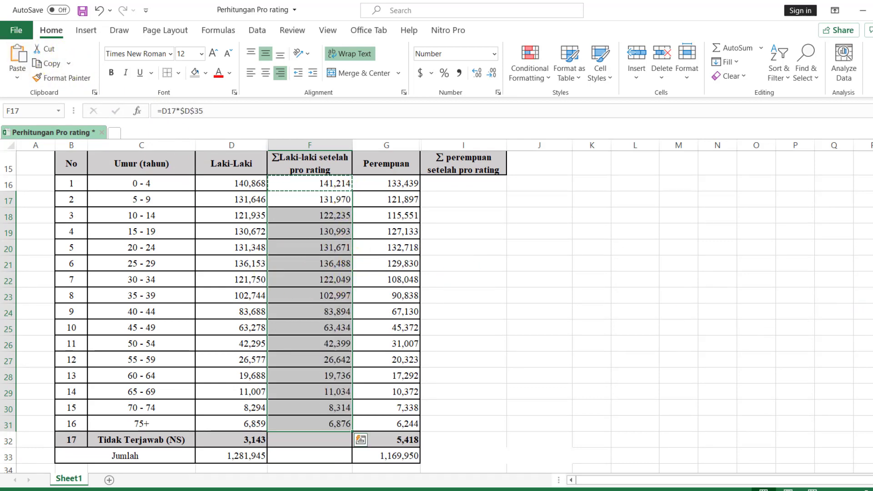
- Total the adjusted male population in F33 of the Jumlah row with the formula =sum(F16:F31)
scroll(426, 404, "down", 1)
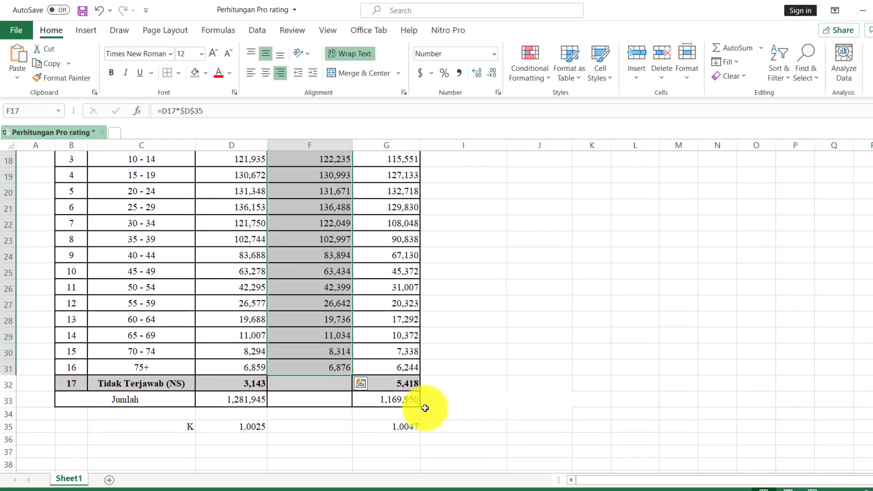
left_click(300, 398)
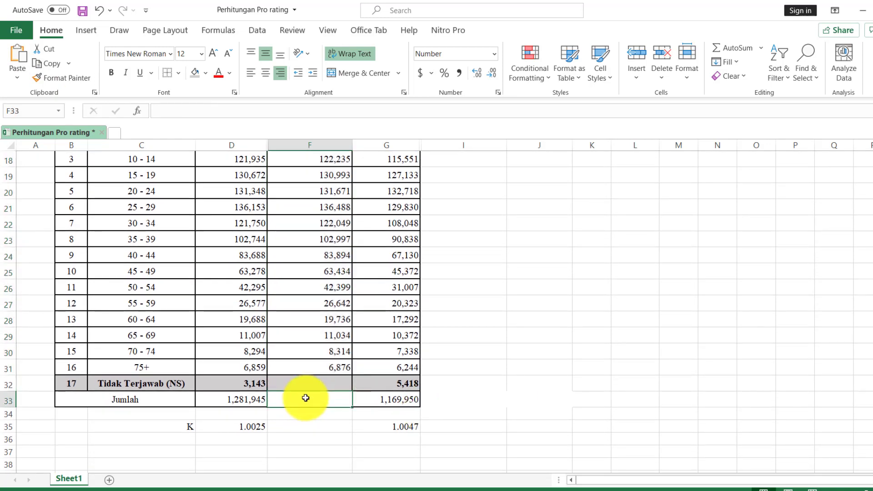
type("=sum")
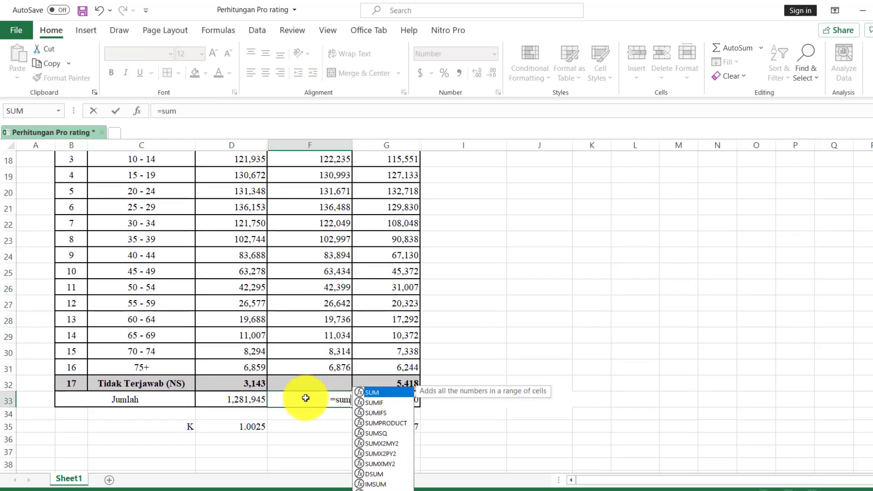
type("(")
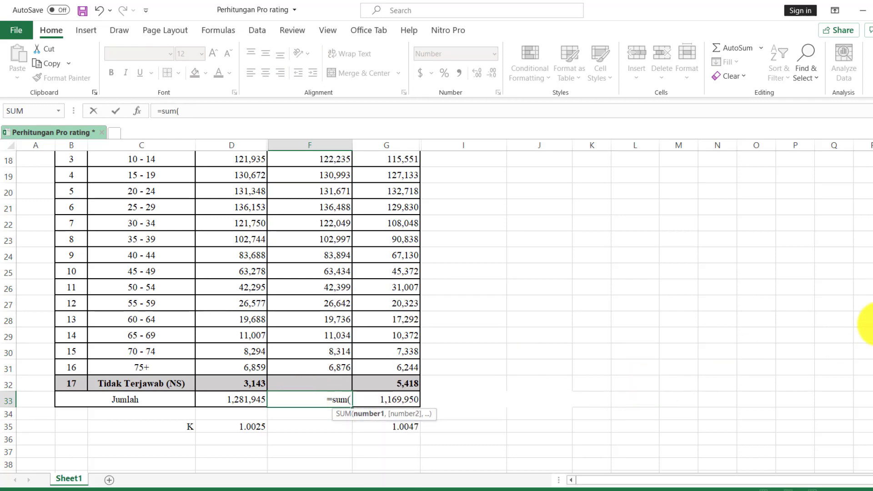
scroll(329, 207, "up", 2)
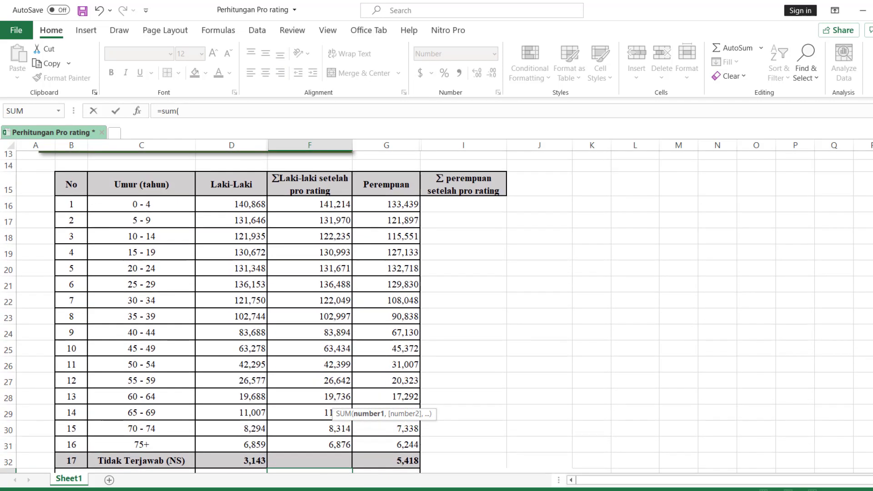
left_click_drag(329, 207, 329, 449)
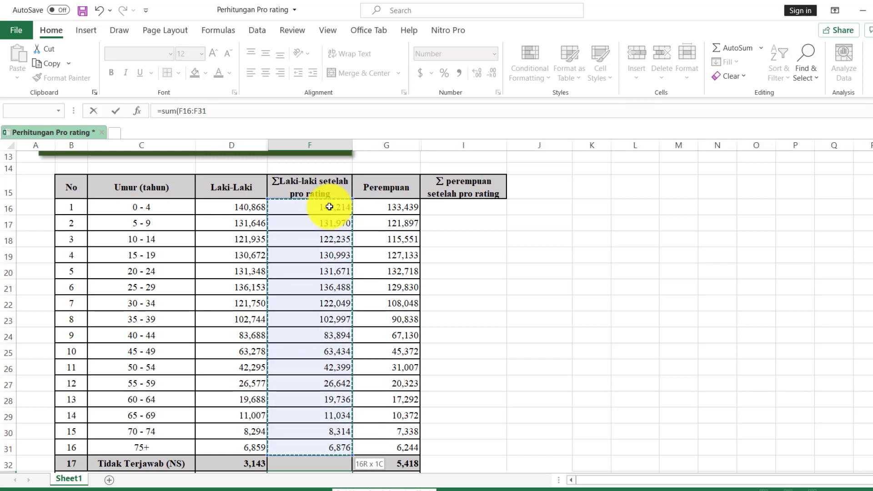
type(")")
key("Return")
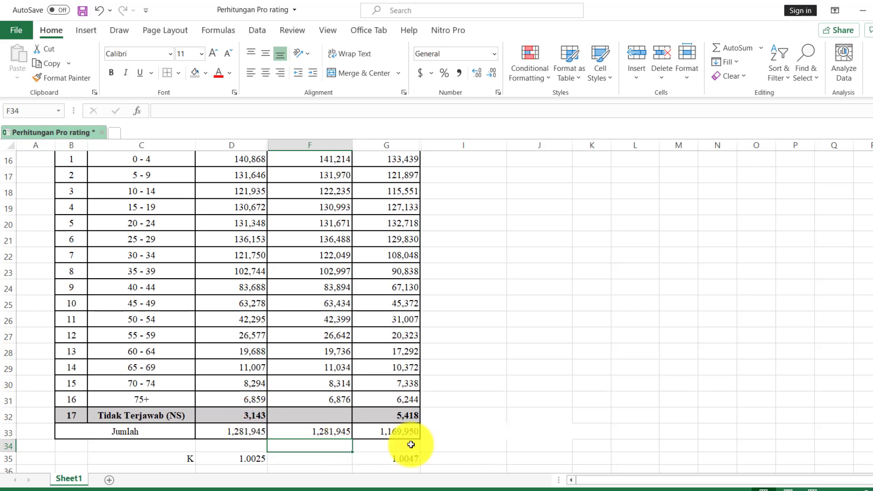
- Calculate the adjusted female population for ages 0 - 4 in I16 with the formula =G16*G35
scroll(844, 267, "up", 2)
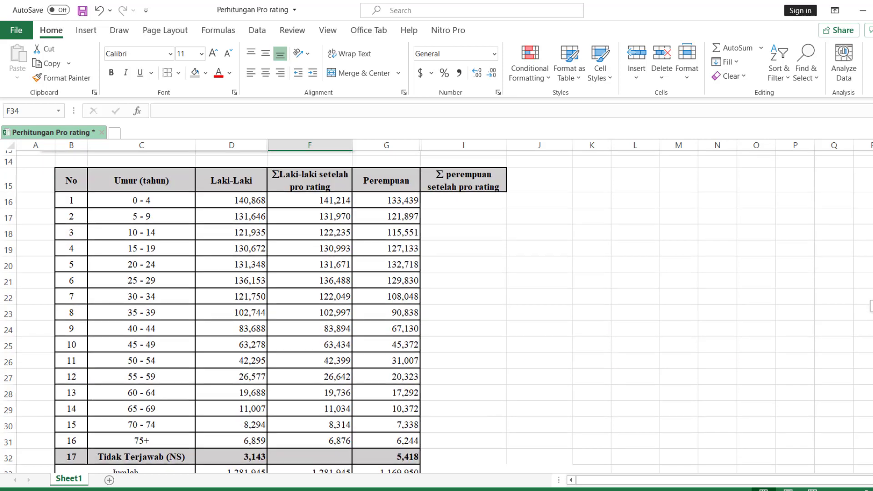
left_click(460, 221)
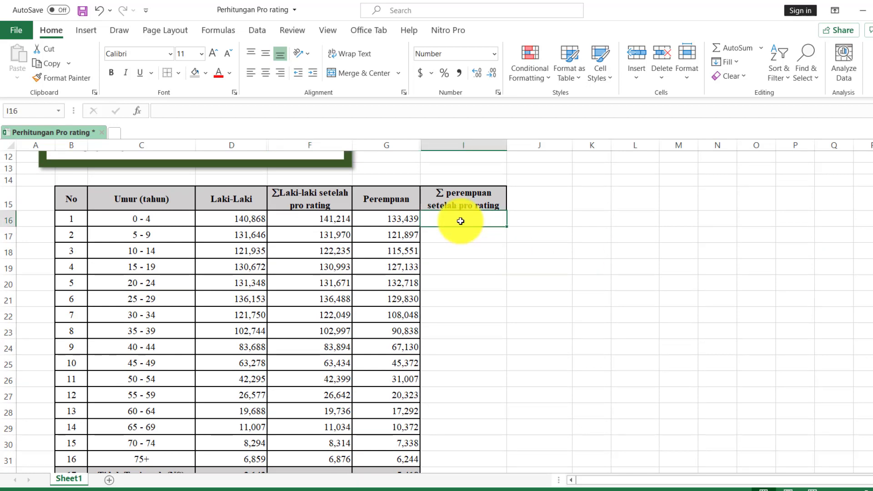
type("=")
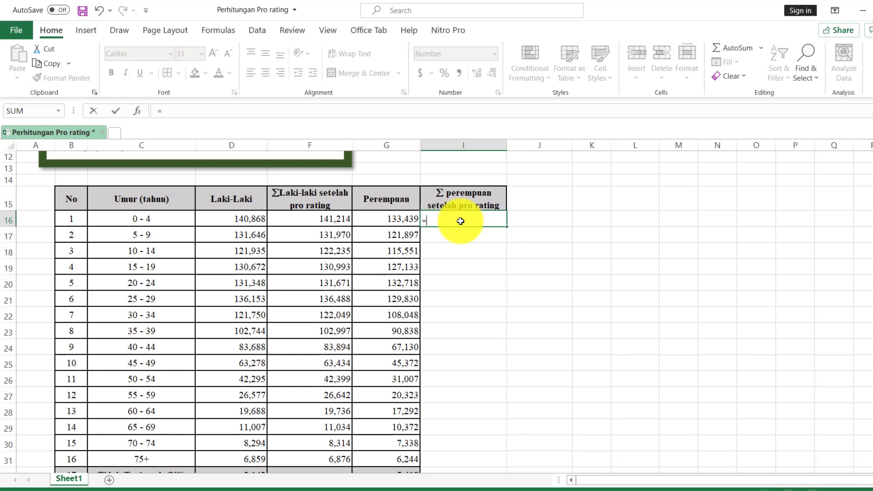
left_click(397, 220)
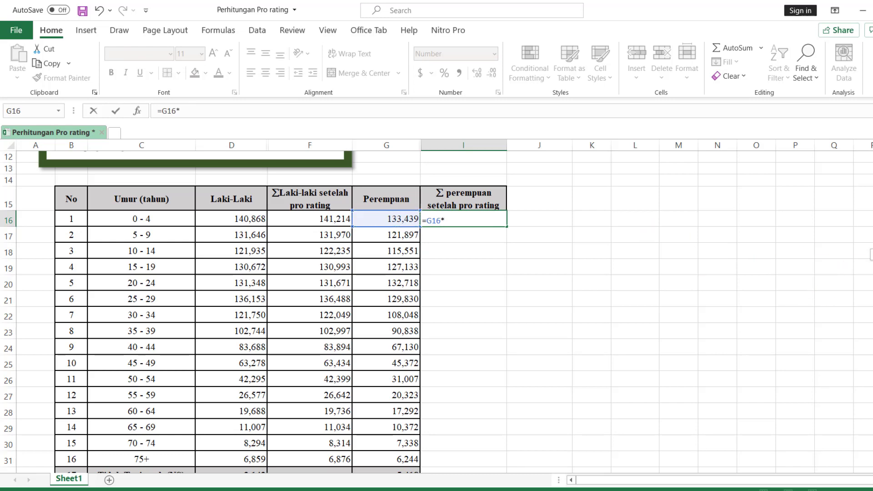
scroll(437, 310, "down", 3)
left_click(409, 366)
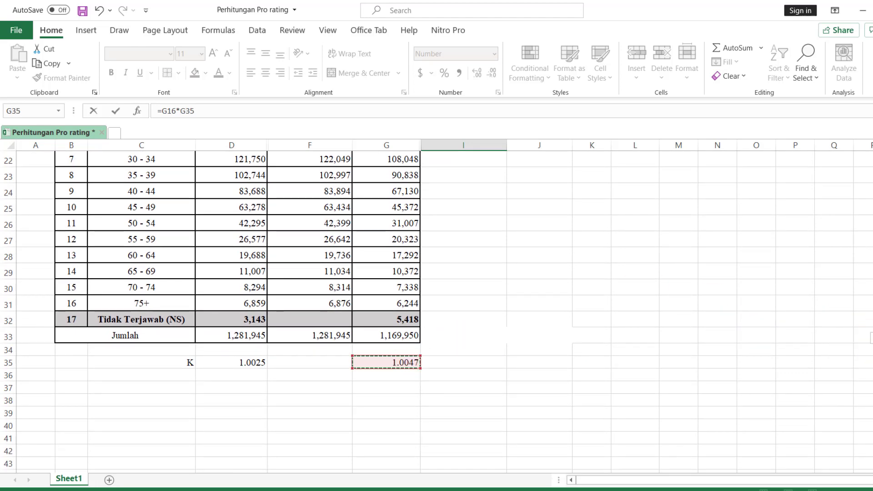
scroll(436, 309, "up", 4)
key("Return")
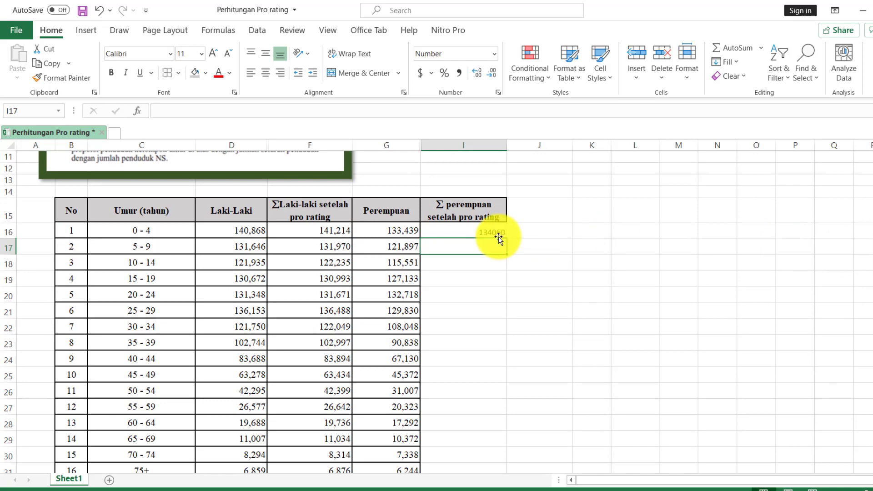
- Apply outline and inside horizontal borders to the adjusted female column cells I16:I33
left_click_drag(491, 230, 490, 231)
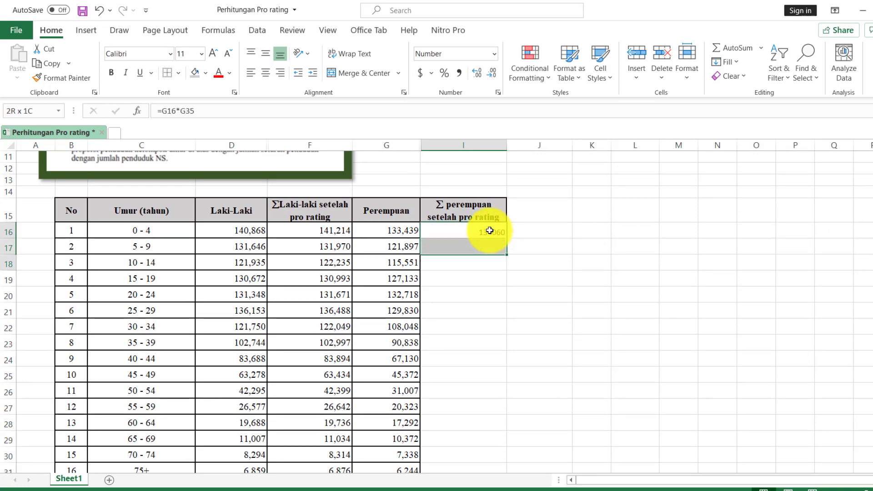
key("shift+Down")
key("shift+Down")
key("shift+Down")
key("shift+Down")
key("shift+Down")
key("shift+Down")
key("shift+Down")
key("shift+Down")
key("shift+Down")
key("shift+Down")
key("shift+Down")
key("shift+Down")
key("shift+Down")
key("shift+Down")
key("shift+Down")
key("shift+Down")
key("shift+Down")
key("shift+Down")
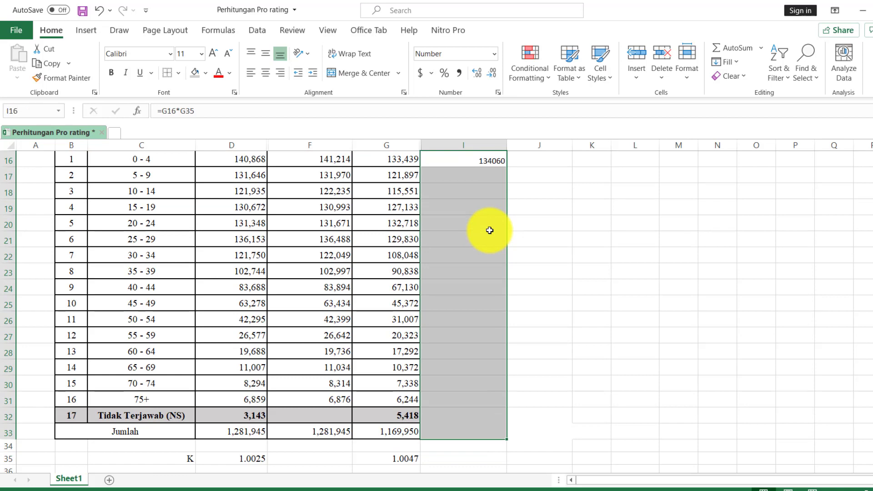
left_click(685, 72)
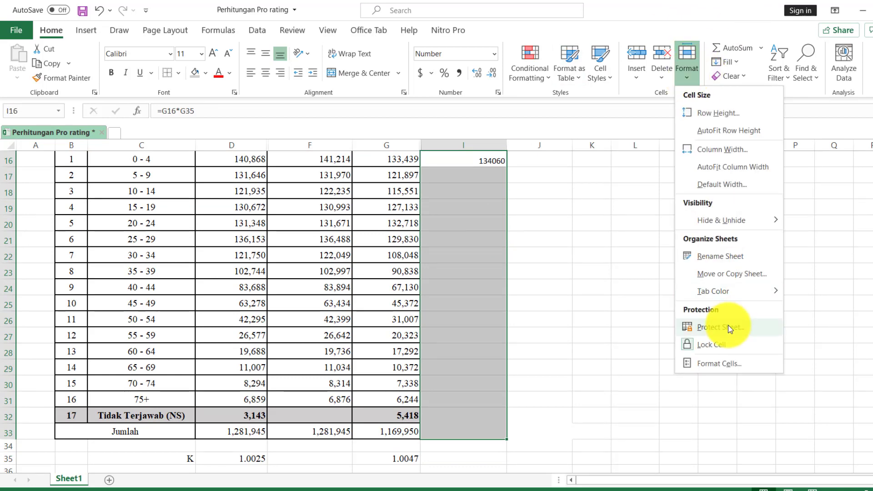
left_click(720, 364)
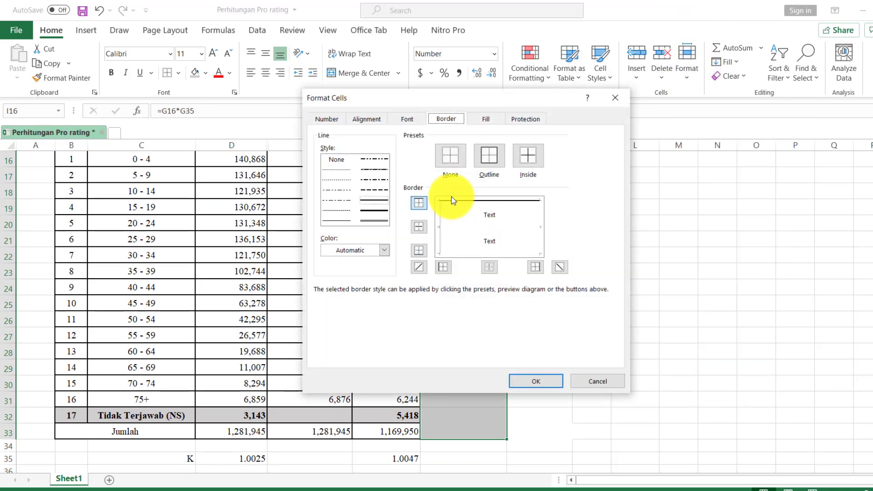
left_click(440, 222)
left_click(462, 229)
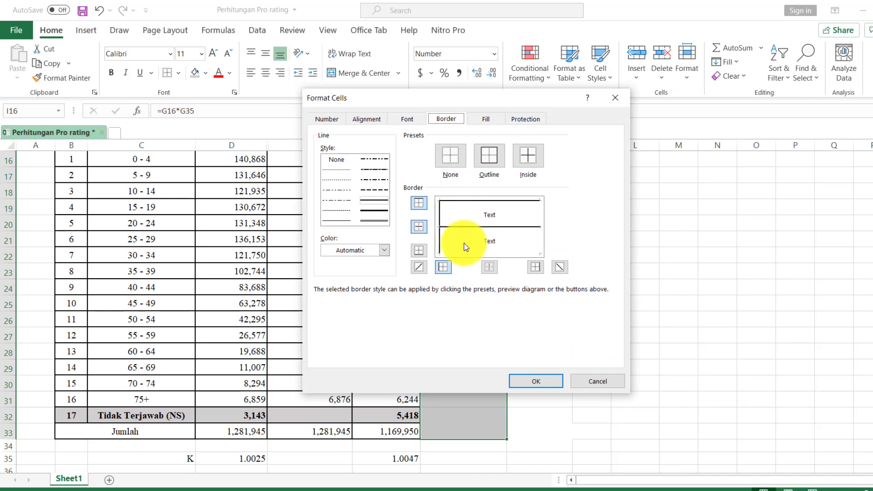
left_click(463, 250)
left_click(536, 239)
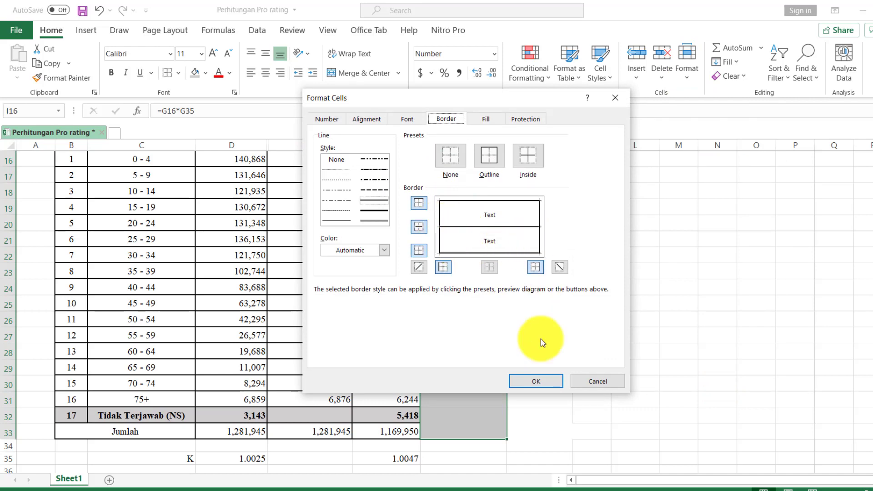
left_click(536, 381)
left_click(580, 288)
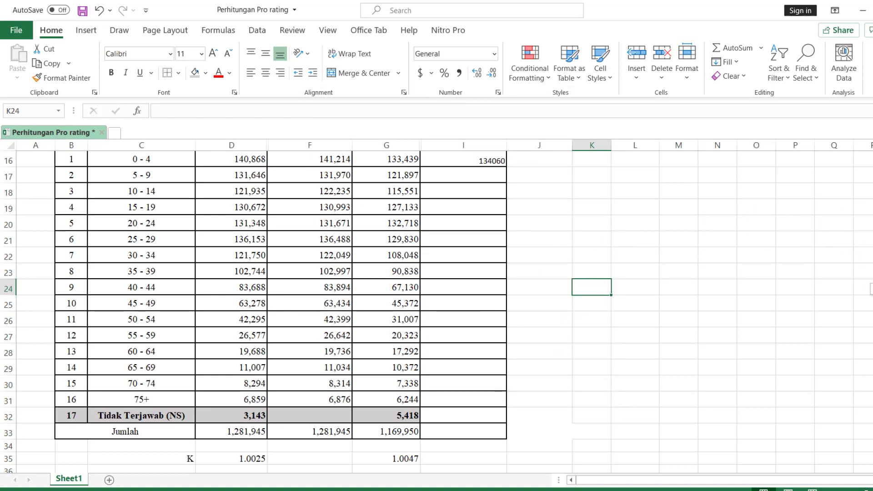
- Format I16:I33 as Number with the 1000 separator and 0 decimal places
scroll(437, 311, "up", 2)
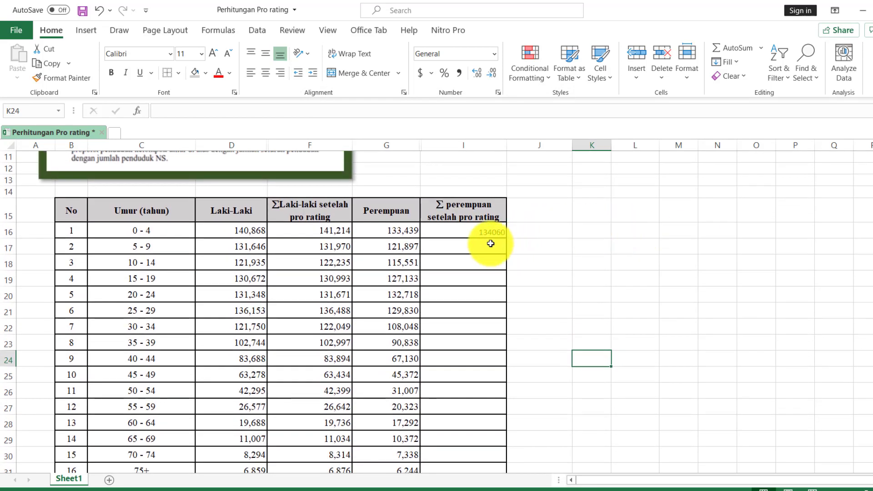
left_click(480, 232)
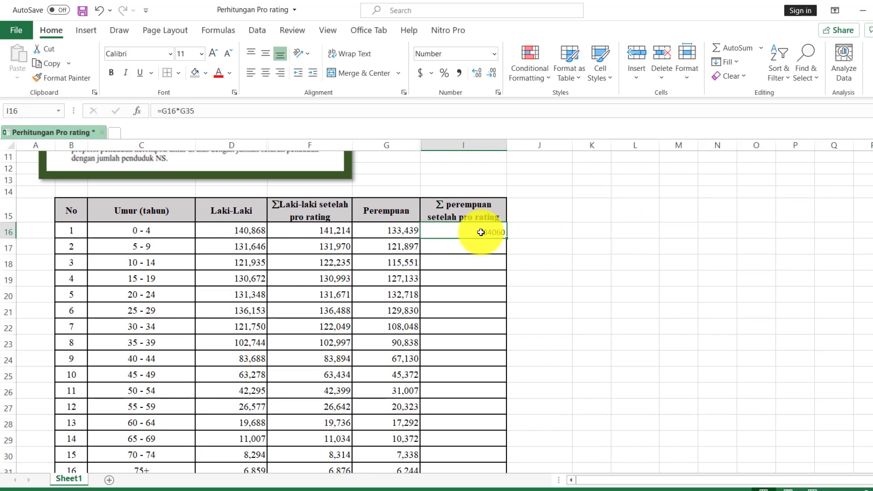
key("shift+Down")
key("shift+Down")
key("shift+Down")
key("shift+Down")
key("shift+Down")
key("shift+Down")
key("shift+Down")
key("shift+Down")
key("shift+Down")
key("shift+Down")
key("shift+Down")
key("shift+Down")
key("shift+Down")
key("shift+Down")
key("shift+Down")
key("shift+Down")
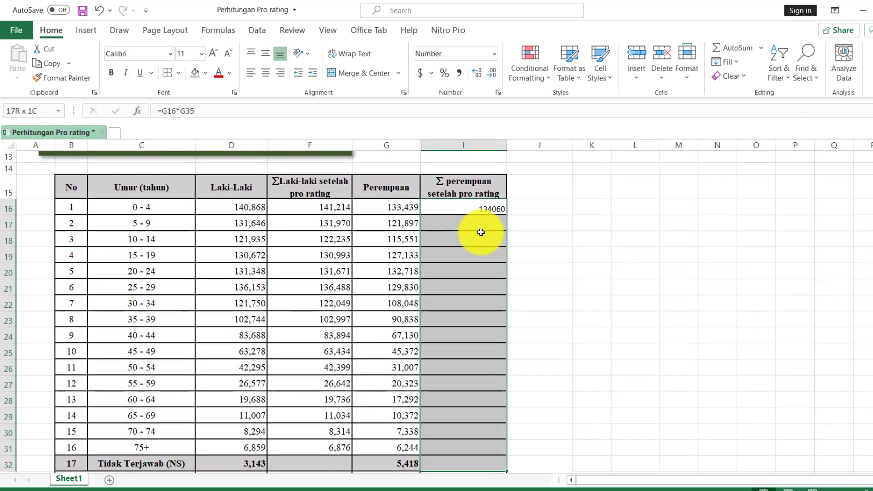
key("shift+Down")
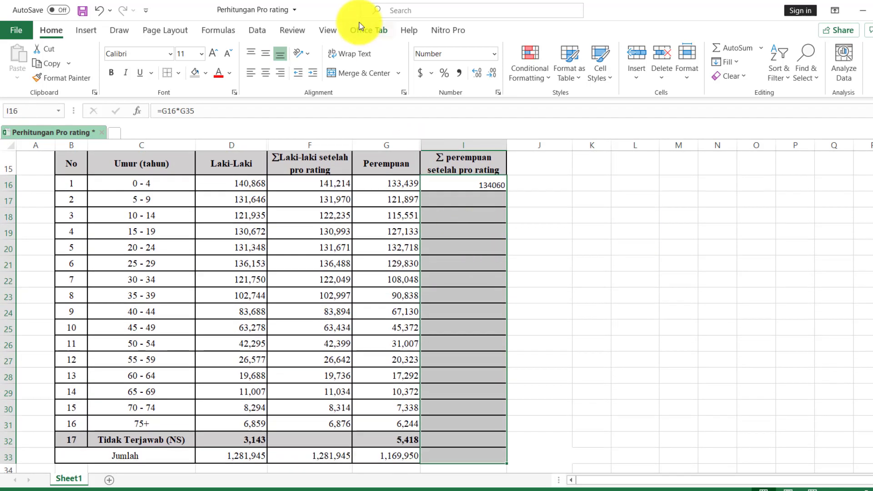
left_click(693, 75)
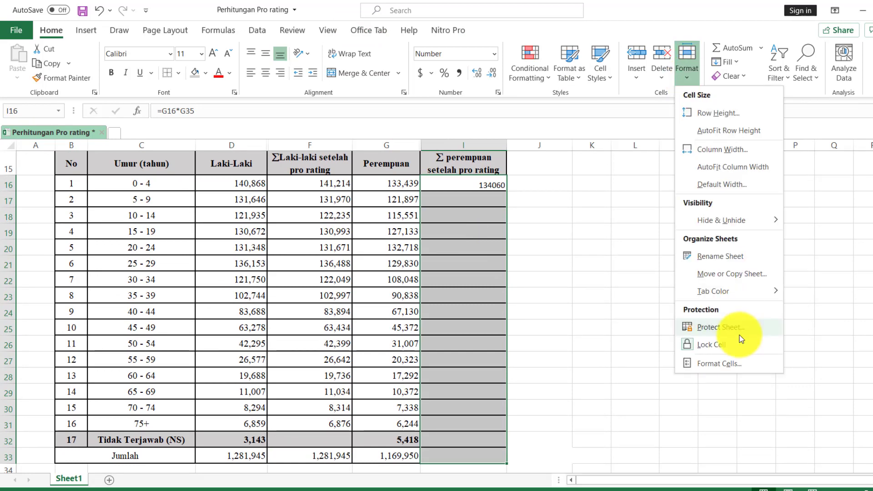
left_click(731, 364)
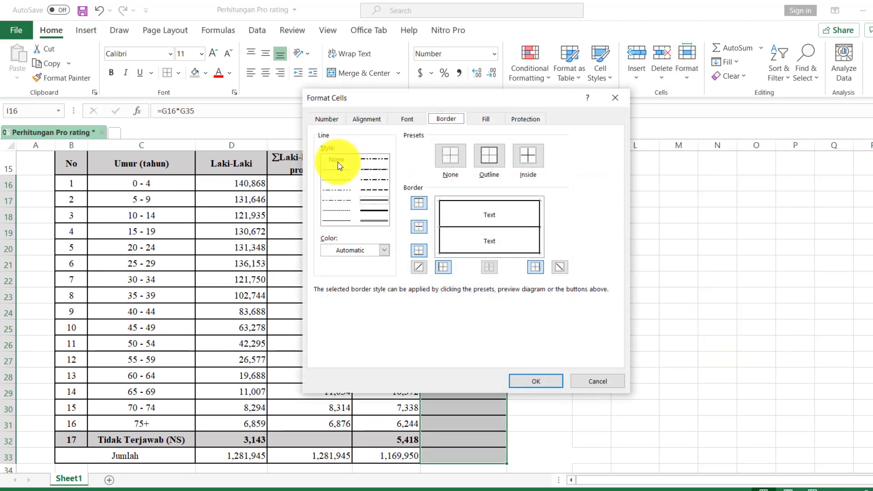
left_click(328, 119)
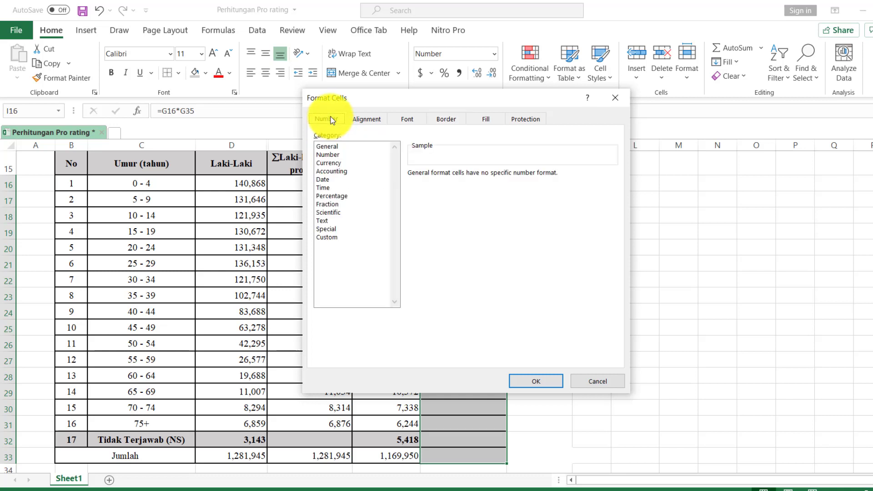
left_click(330, 155)
left_click(411, 189)
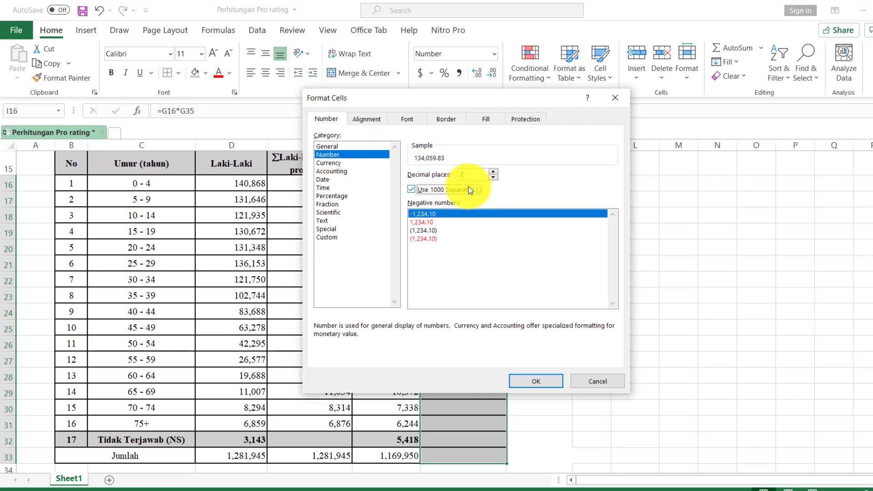
left_click(491, 176)
left_click(491, 176)
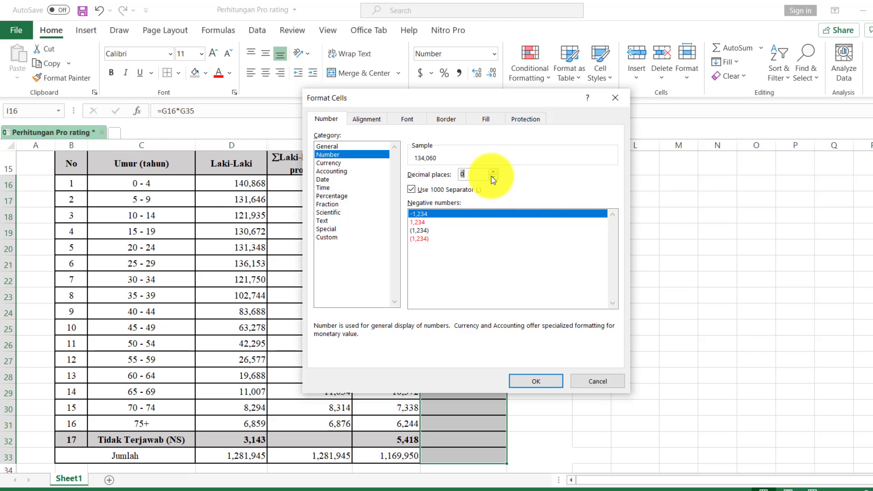
left_click(532, 382)
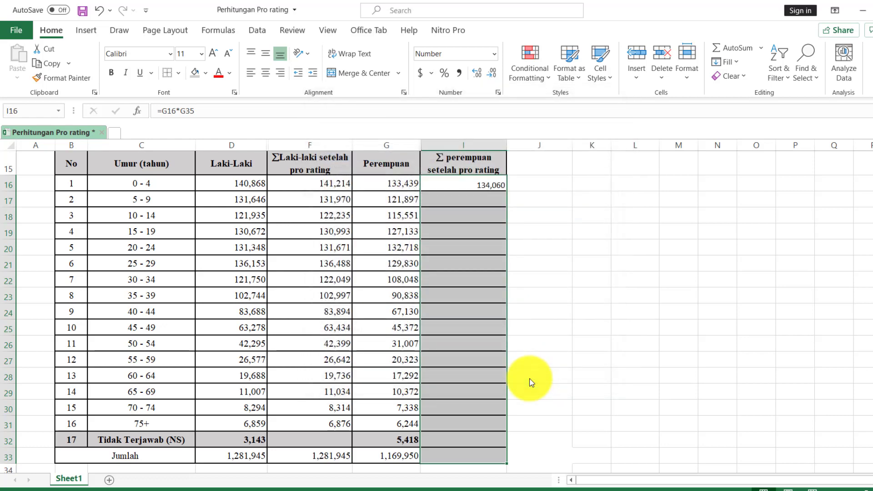
left_click(498, 214)
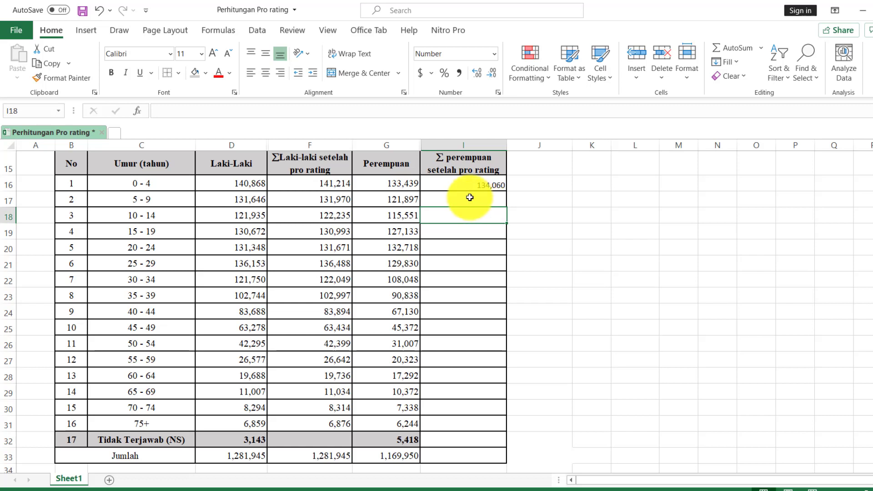
left_click(477, 183)
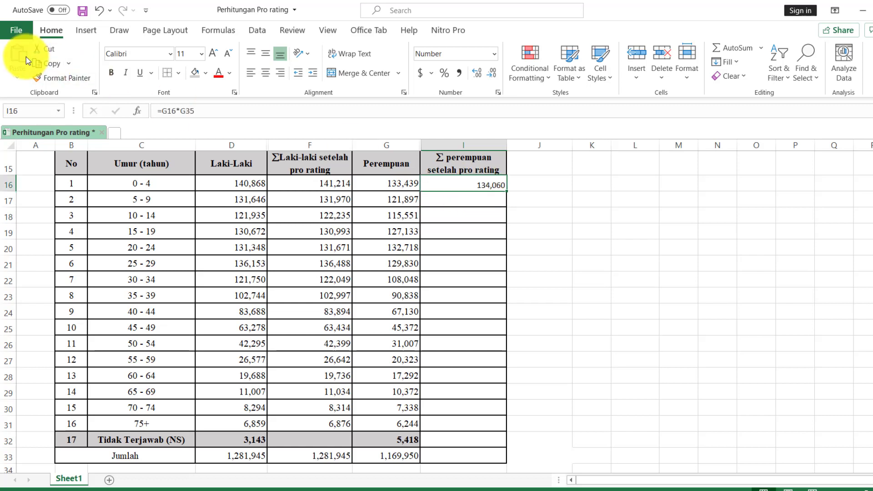
left_click(47, 62)
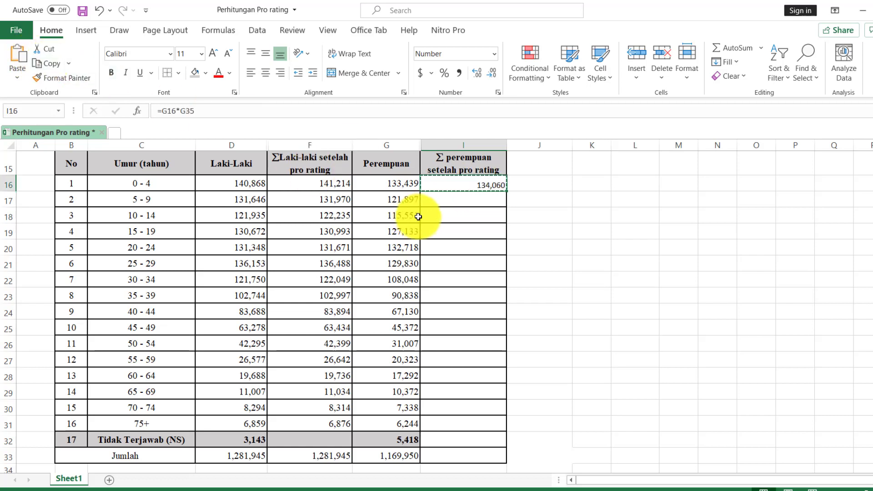
left_click(447, 201)
key("shift+Down")
key("shift+Down")
key("shift+Down")
key("shift+Down")
key("shift+Down")
key("shift+Down")
key("shift+Down")
key("shift+Down")
key("shift+Down")
key("shift+Down")
key("shift+Down")
key("shift+Down")
key("shift+Down")
key("shift+Down")
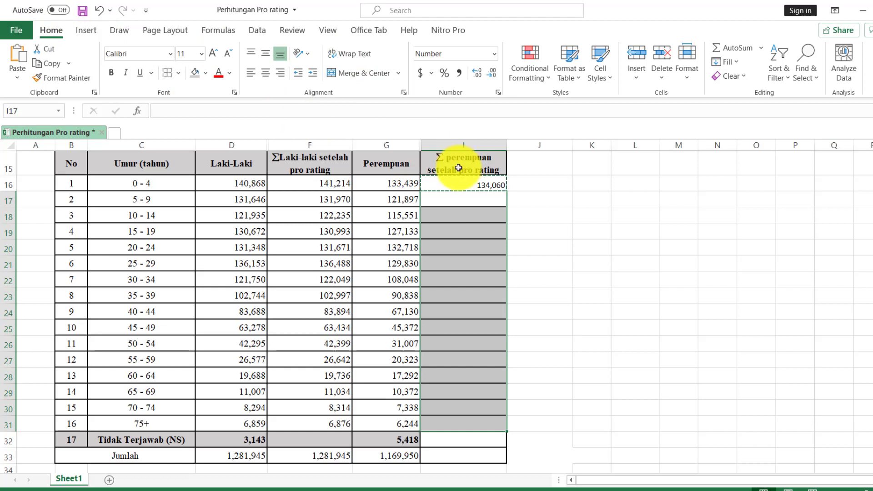
- Make the K factor reference in I16 absolute, giving the formula =G16*$G$35
left_click(458, 185)
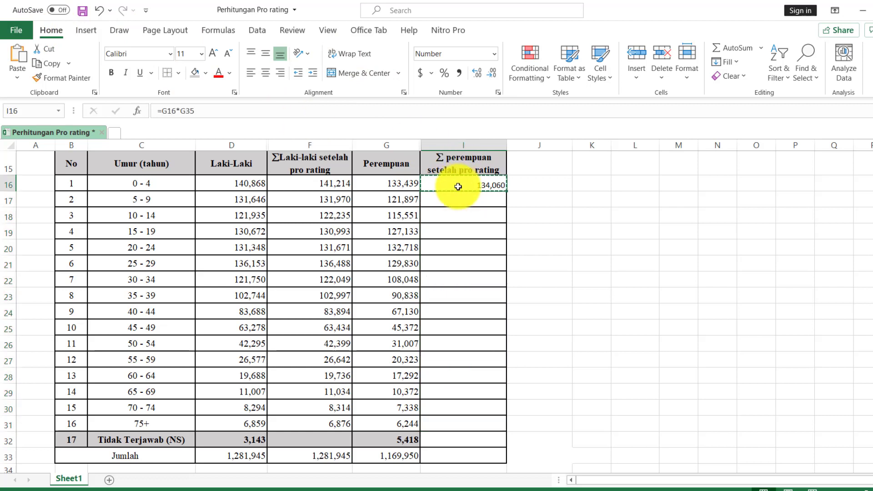
left_click(181, 111)
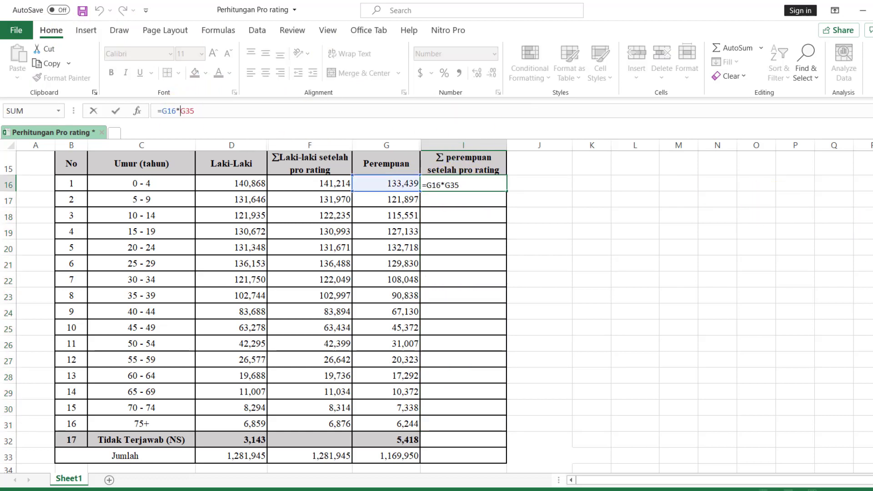
scroll(478, 347, "down", 2)
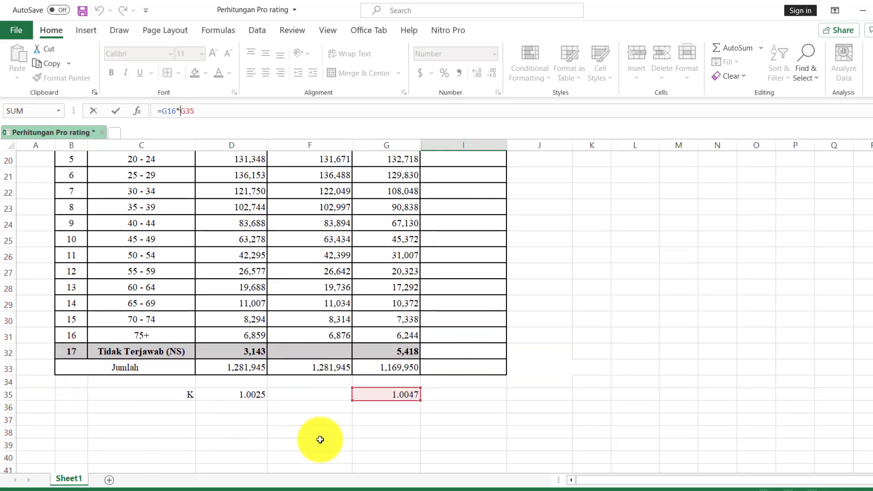
scroll(869, 384, "up", 6)
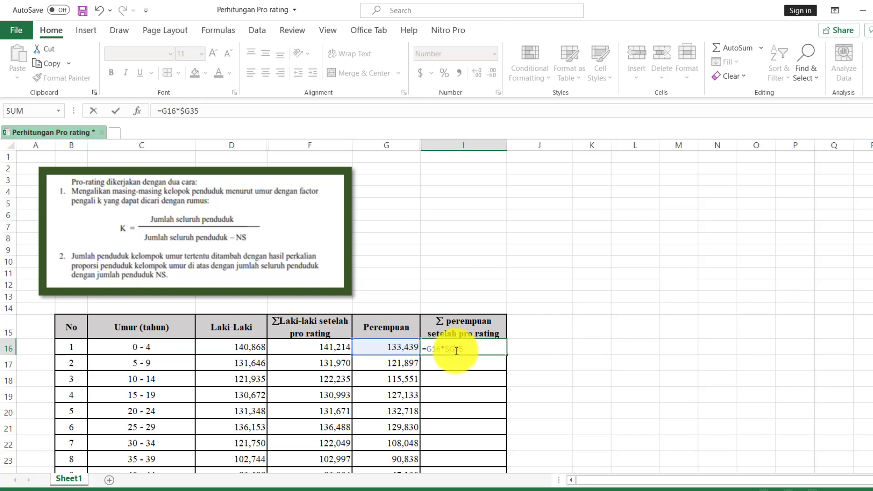
key("Return")
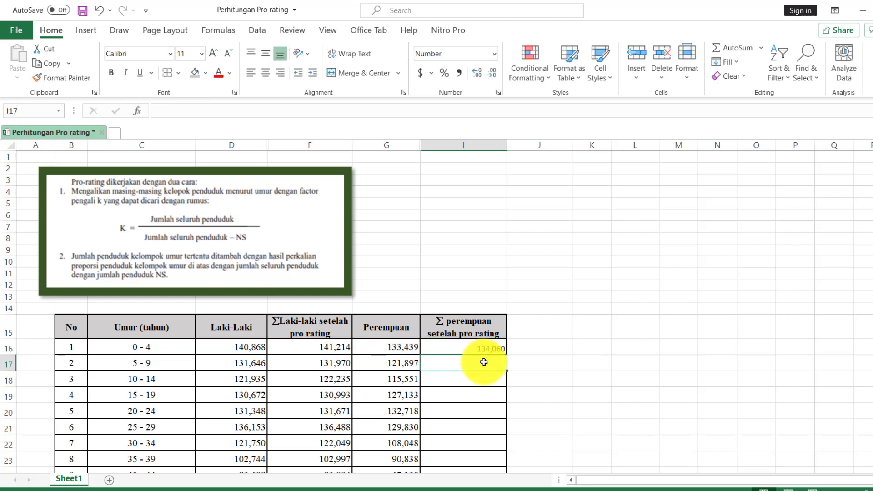
- Copy the adjusted female population formula from I16 into I17:I31 for the remaining age groups
left_click(462, 341)
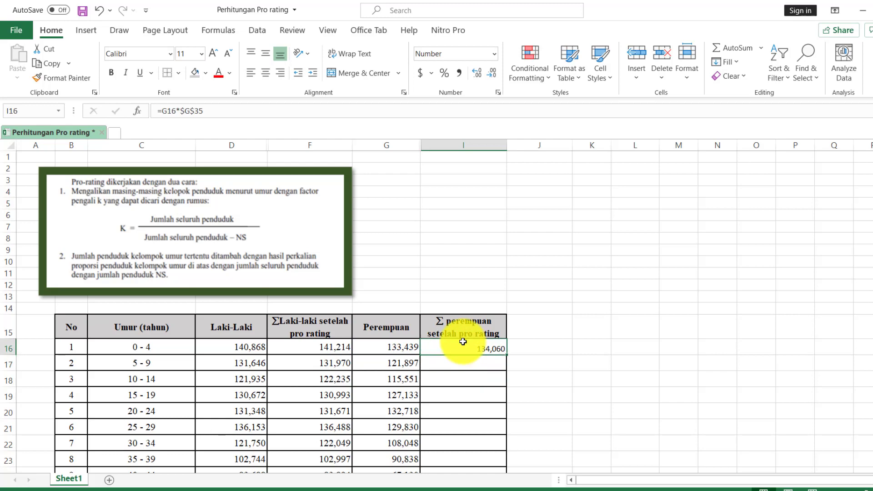
left_click(43, 61)
left_click_drag(444, 362, 444, 363)
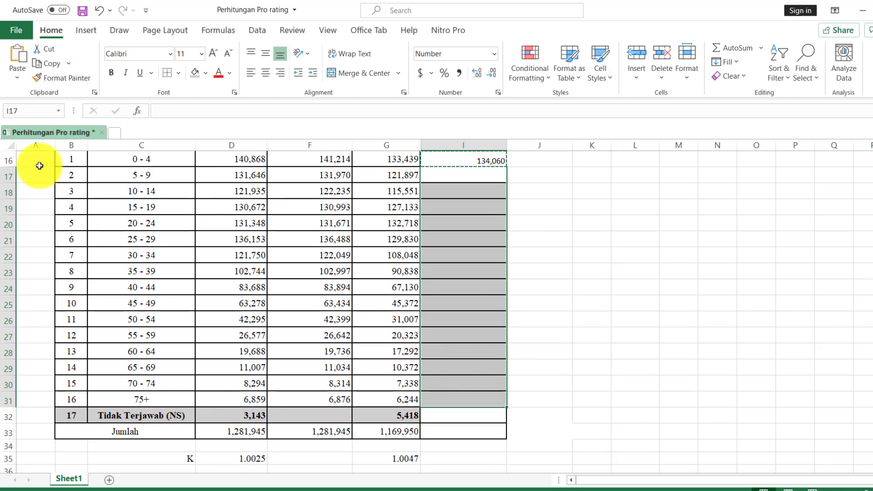
left_click(18, 53)
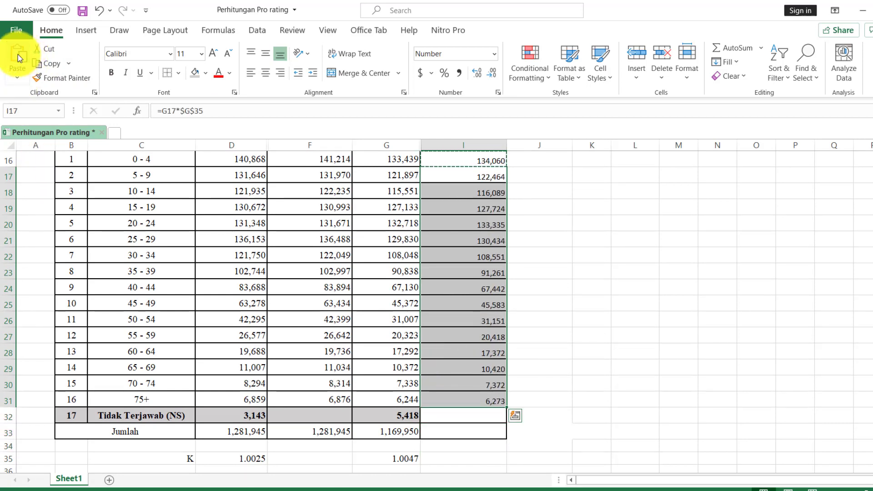
- Total the adjusted female population in I33 of the Jumlah row with the formula =sum(I16:I31)
left_click(481, 428)
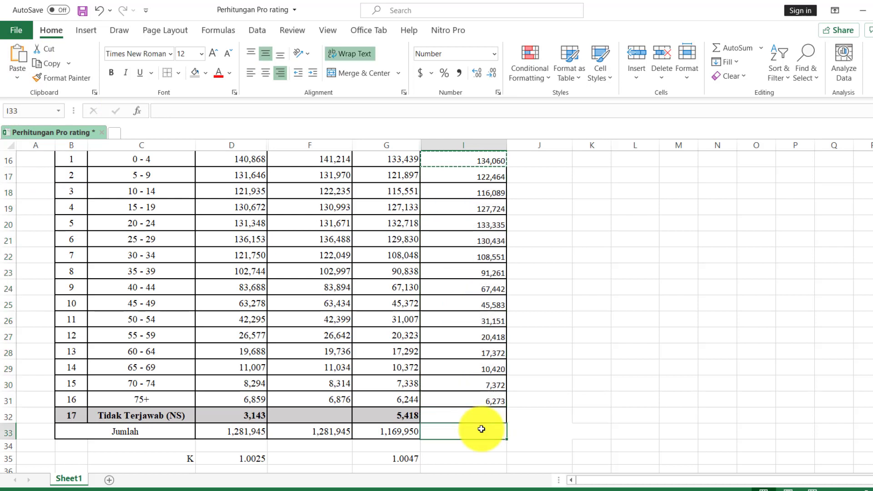
type("=sum")
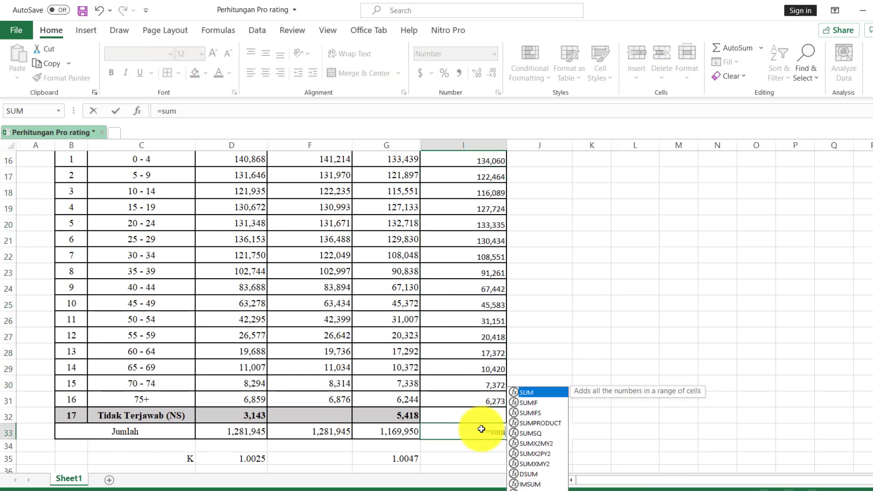
type("(")
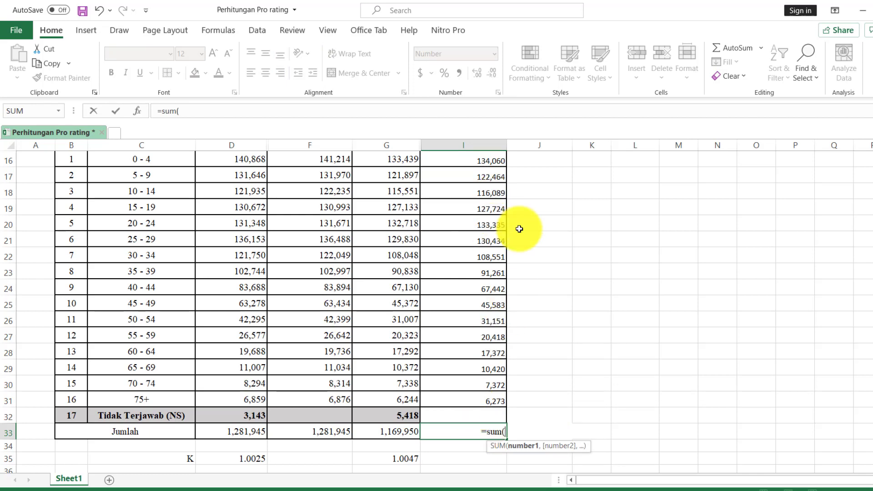
scroll(566, 238, "up", 2)
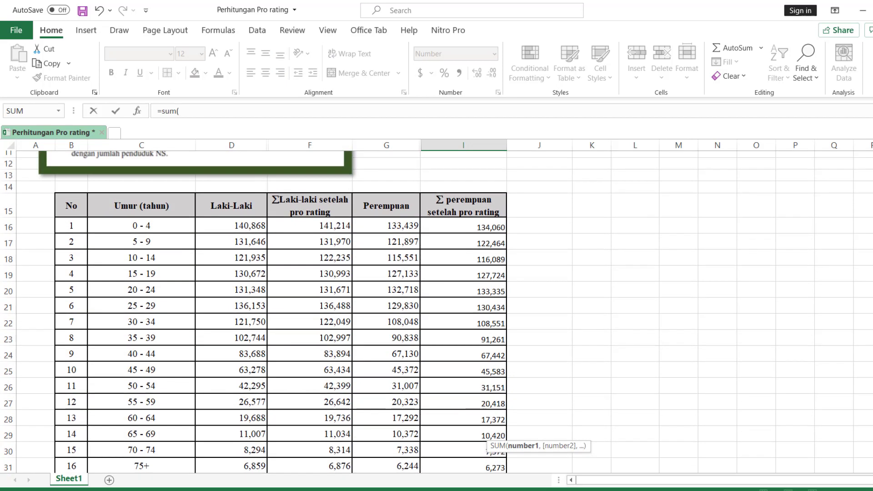
left_click(472, 230)
key("shift+Down")
key("shift+Down")
key("shift+Down")
key("shift+Down")
key("shift+Down")
key("shift+Down")
key("shift+Down")
key("shift+Down")
key("shift+Down")
key("shift+Down")
key("shift+Down")
key("shift+Down")
key("shift+Down")
key("shift+Down")
key("shift+Down")
key("shift+Down")
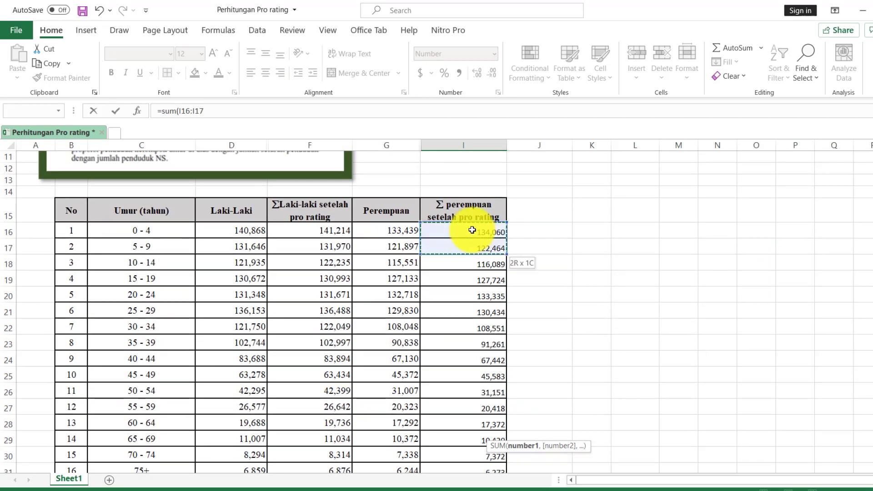
key("shift+Up")
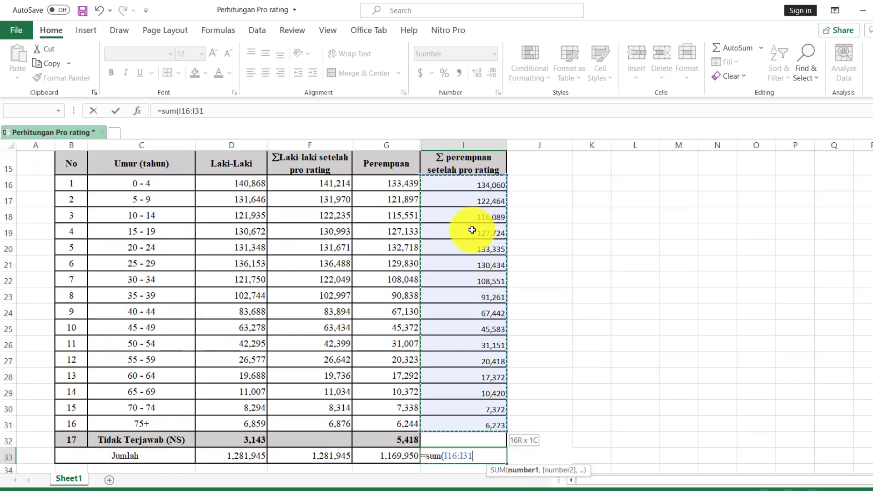
type(")")
key("Return")
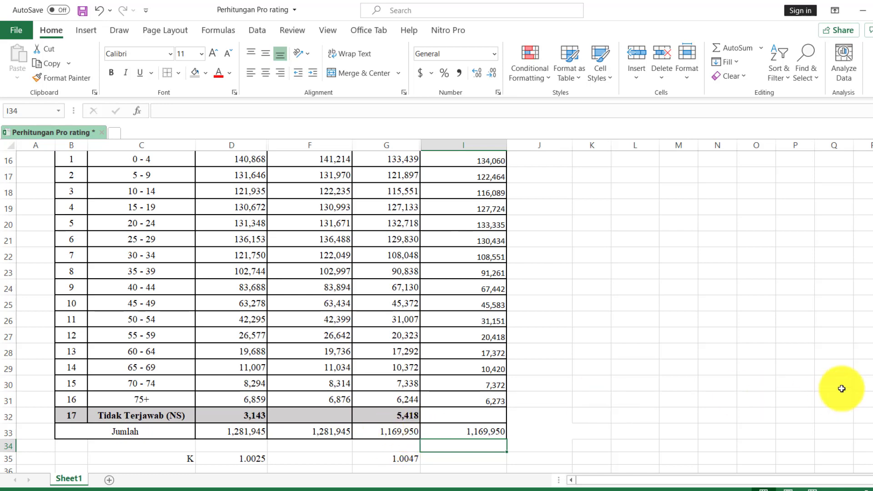
- Insert a blank worksheet column directly before the Perempuan column
scroll(436, 311, "up", 2)
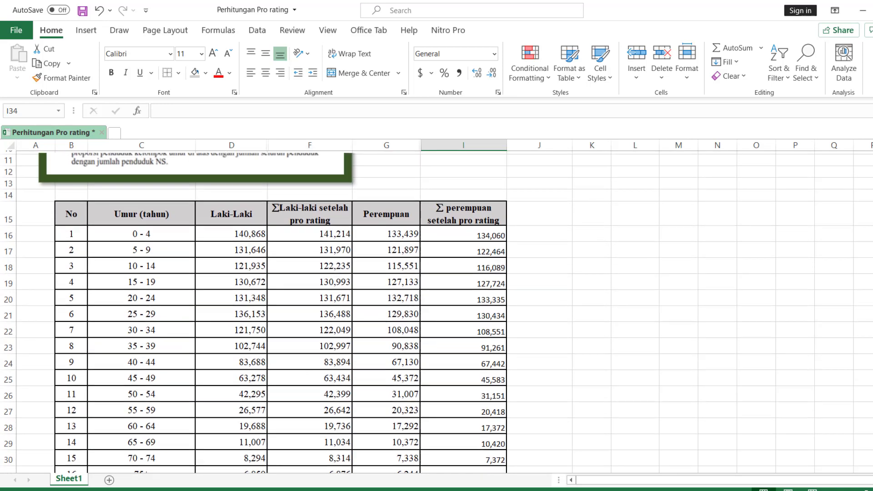
left_click_drag(506, 147, 506, 147)
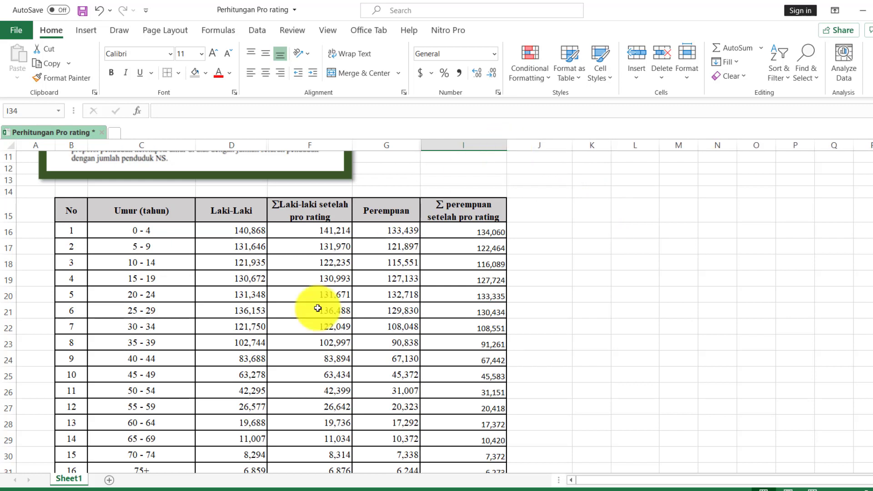
left_click(376, 207)
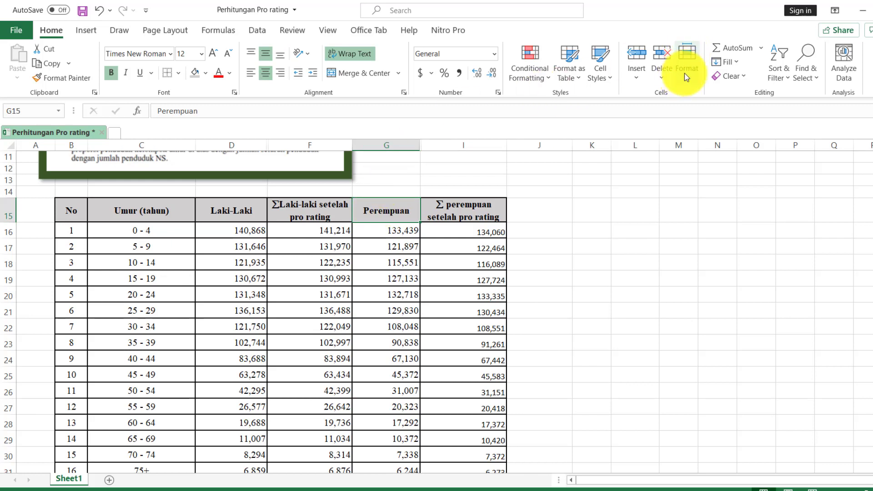
left_click(638, 81)
left_click(675, 135)
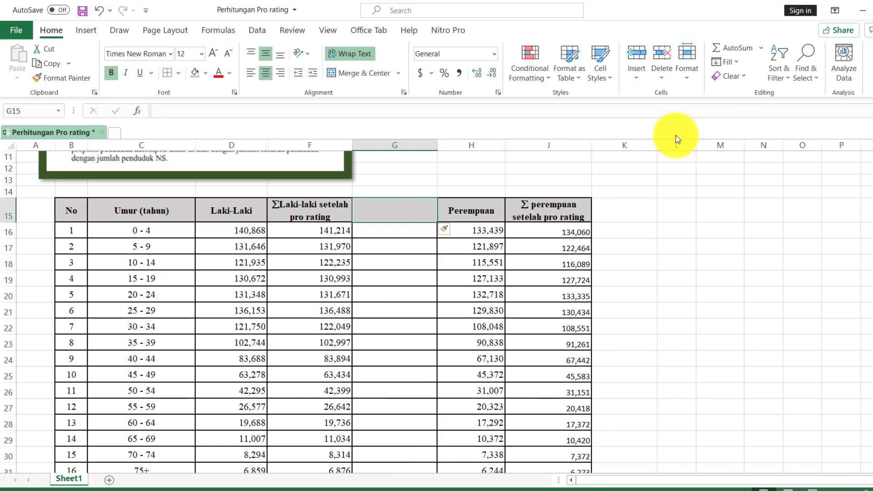
- Copy the adjusted female header from J15 to K15 and widen column K until the header text fits on two lines
left_click(585, 213)
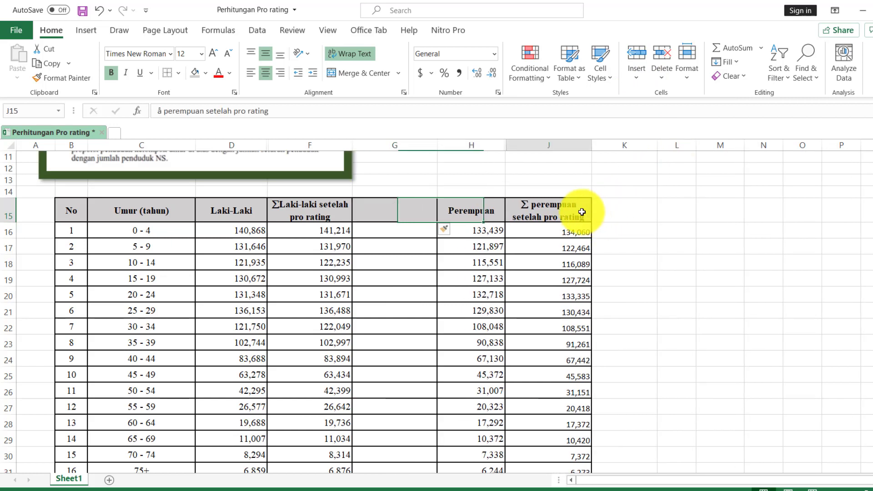
left_click(604, 213)
left_click(571, 211)
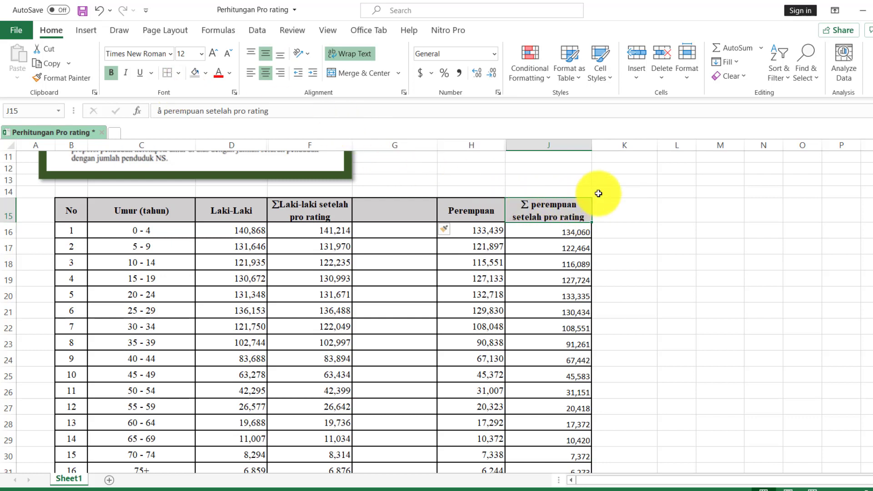
left_click(608, 212)
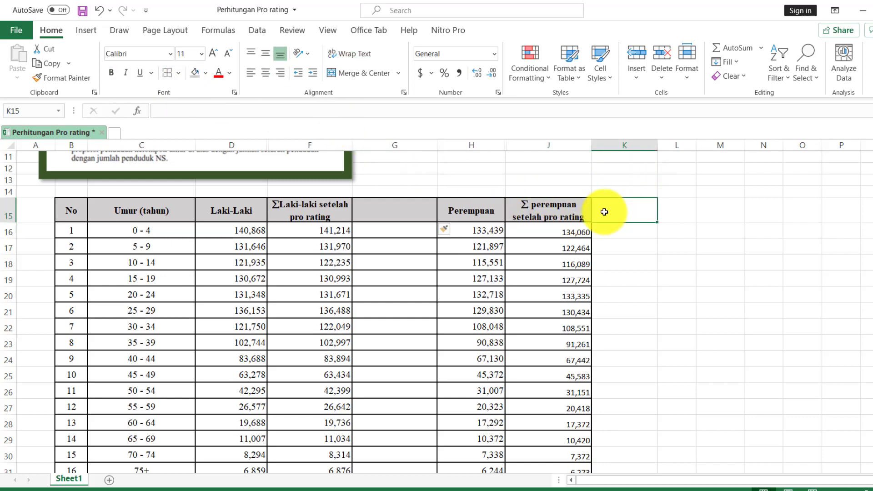
left_click(544, 212)
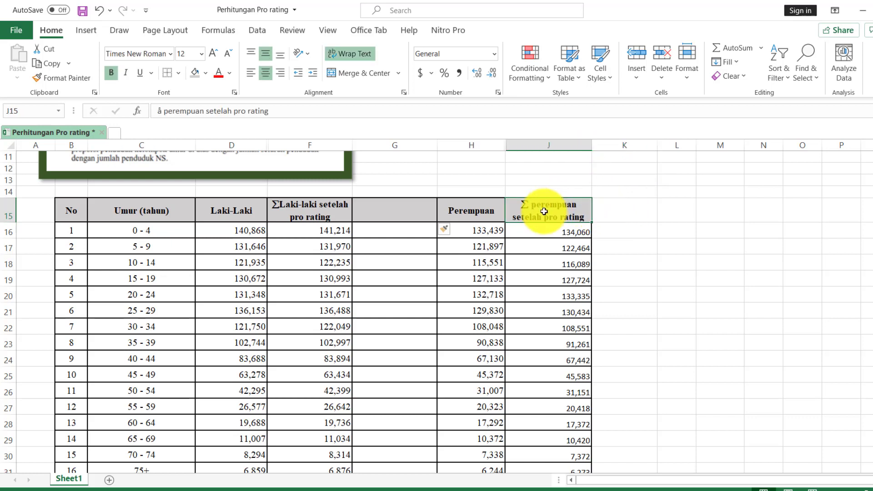
left_click(50, 63)
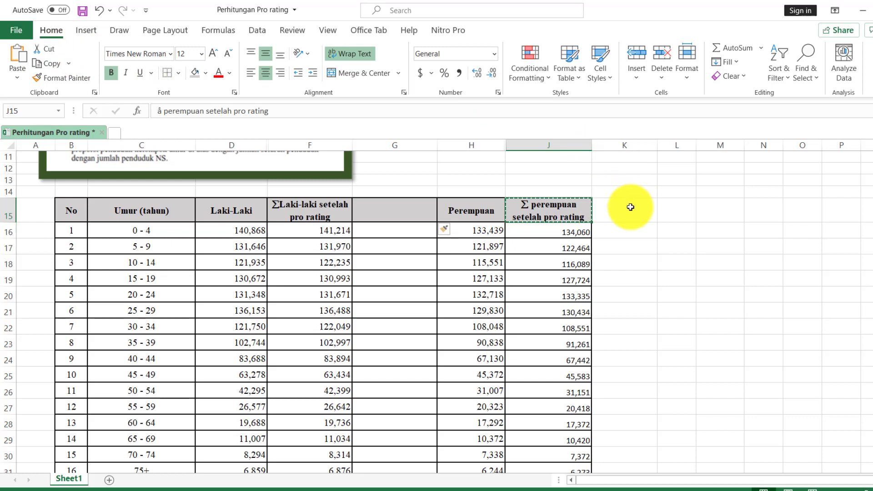
left_click(631, 207)
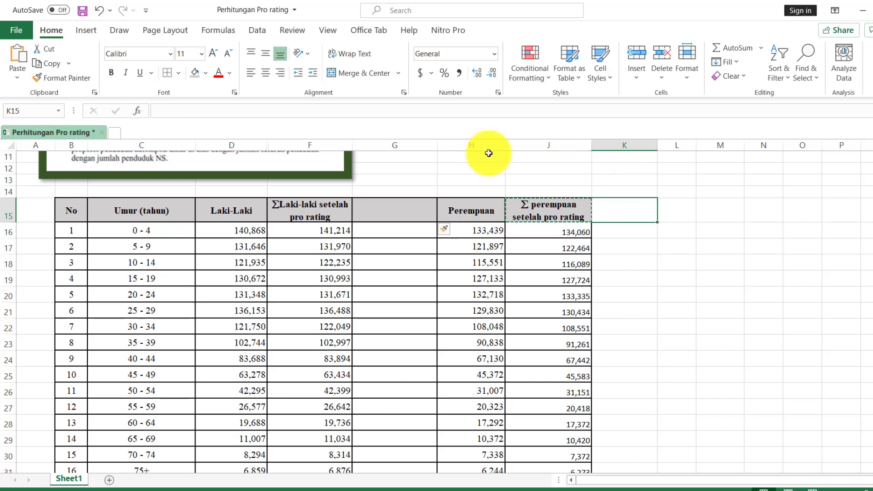
left_click(23, 57)
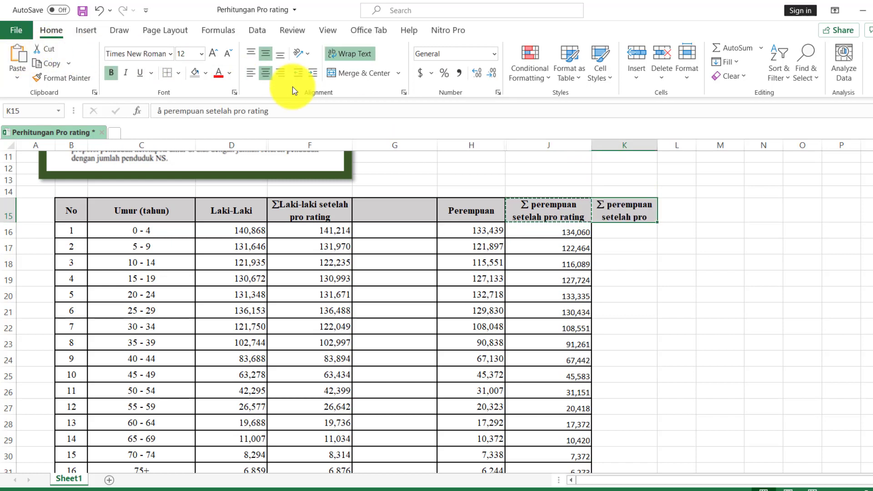
left_click_drag(657, 147, 671, 148)
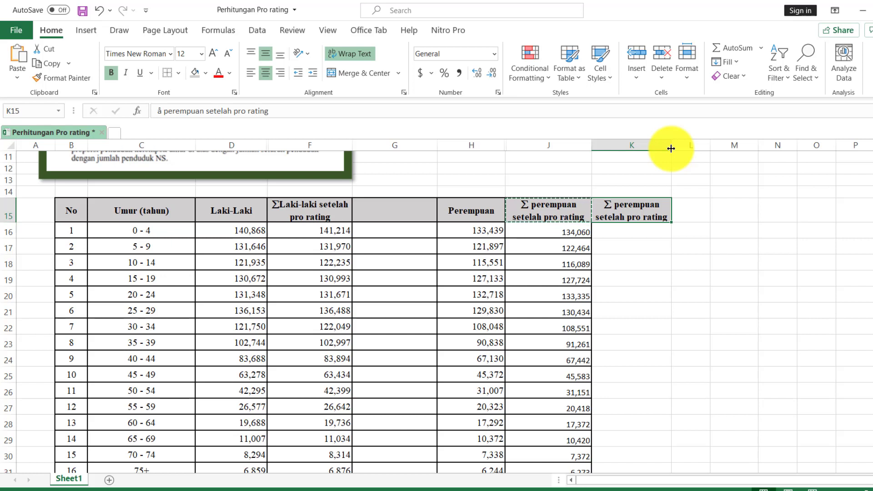
- Add black outline borders and horizontal dividing lines to the empty cells K16:K33 under the second adjusted female header
left_click(653, 231)
key("shift+Down")
key("shift+Down")
key("shift+Down")
key("shift+Down")
key("shift+Down")
key("shift+Down")
key("shift+Down")
key("shift+Down")
key("shift+Down")
key("shift+Down")
key("shift+Down")
key("shift+Down")
key("shift+Down")
key("shift+Down")
key("shift+Down")
key("shift+Down")
key("shift+Down")
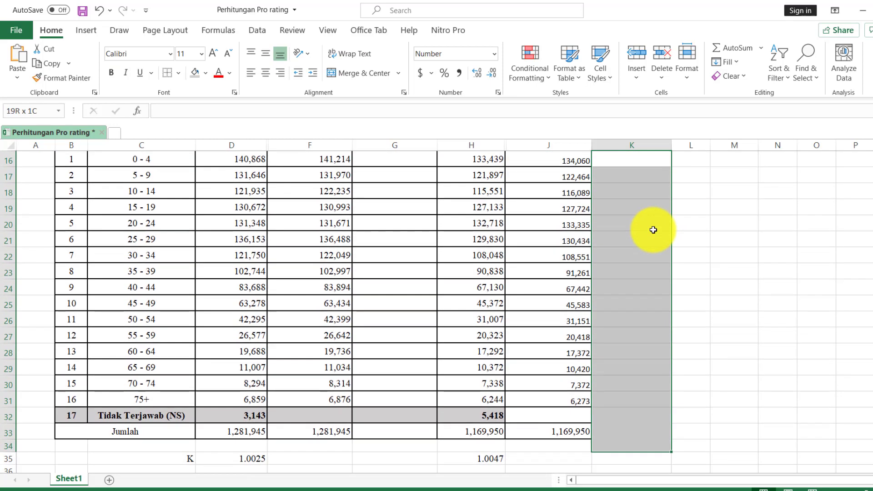
left_click(682, 71)
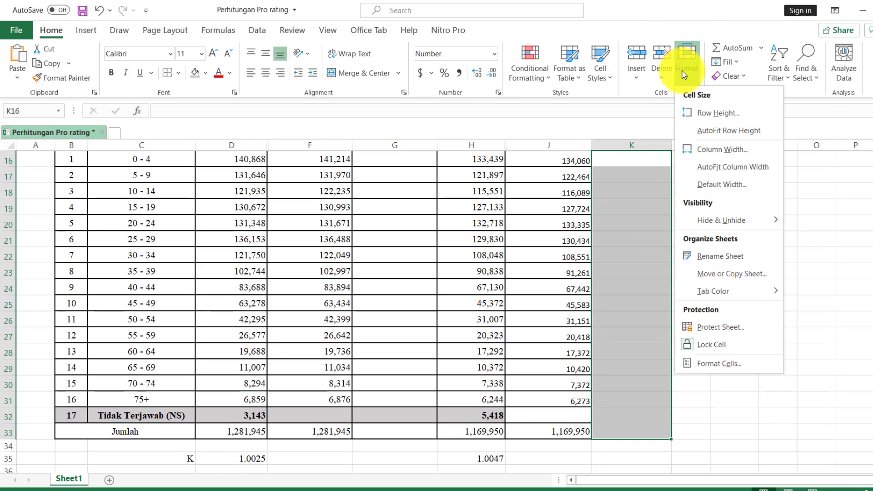
left_click(726, 363)
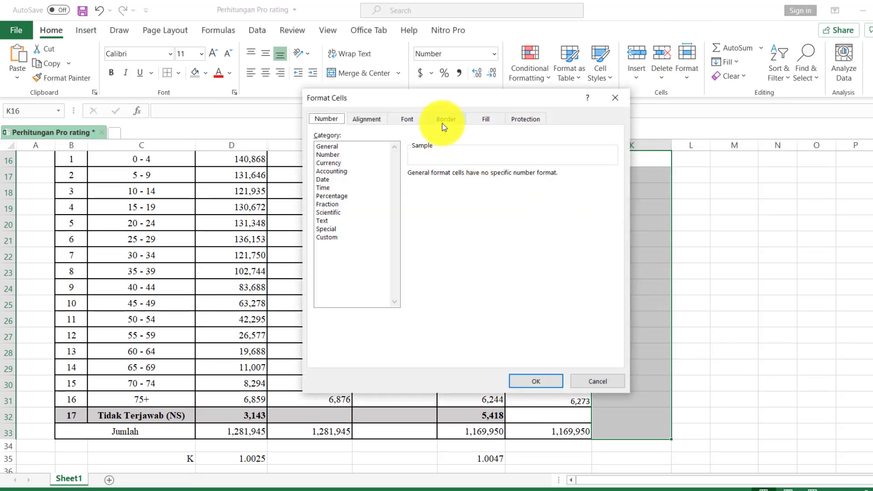
left_click(444, 122)
left_click(464, 241)
left_click(465, 242)
left_click(462, 253)
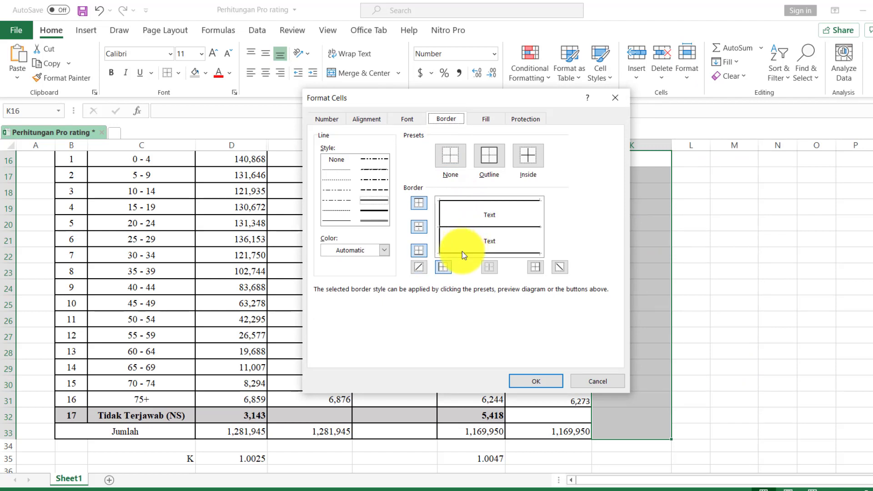
left_click(540, 244)
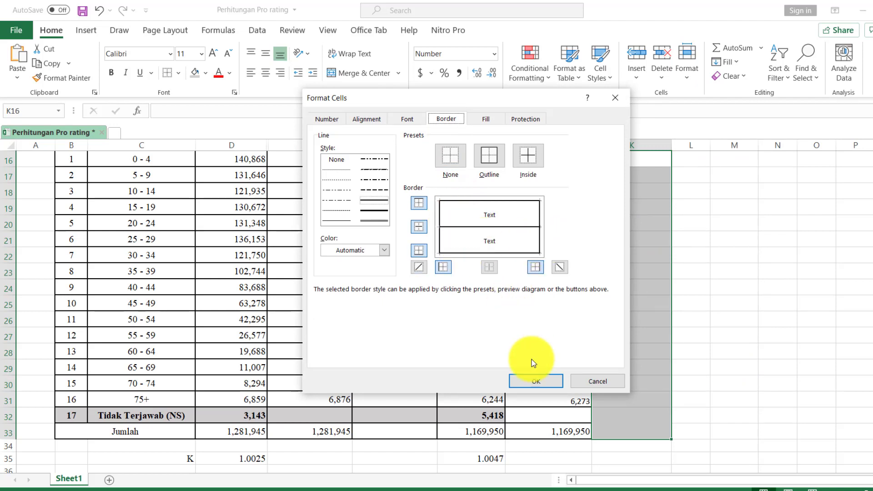
- Format K16:K33 as Number with the 1000 separator and fewer decimal places, applying it together with the borders
left_click(326, 118)
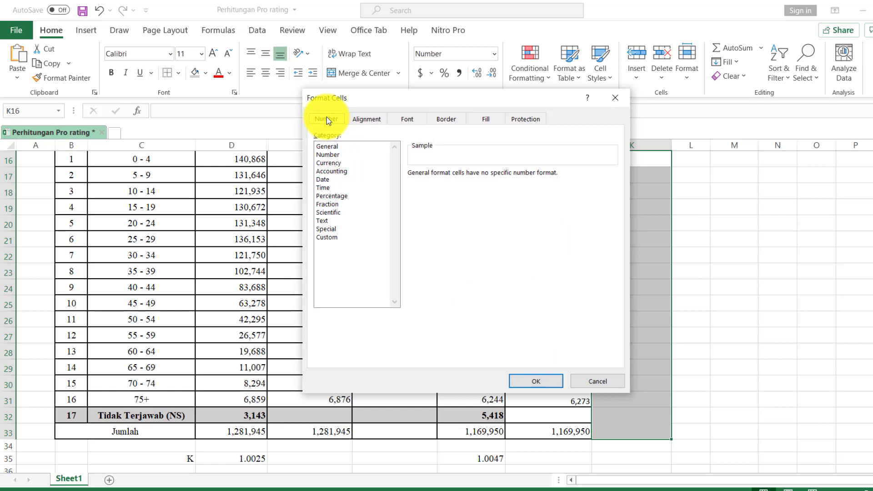
left_click(332, 155)
left_click(417, 192)
left_click(493, 178)
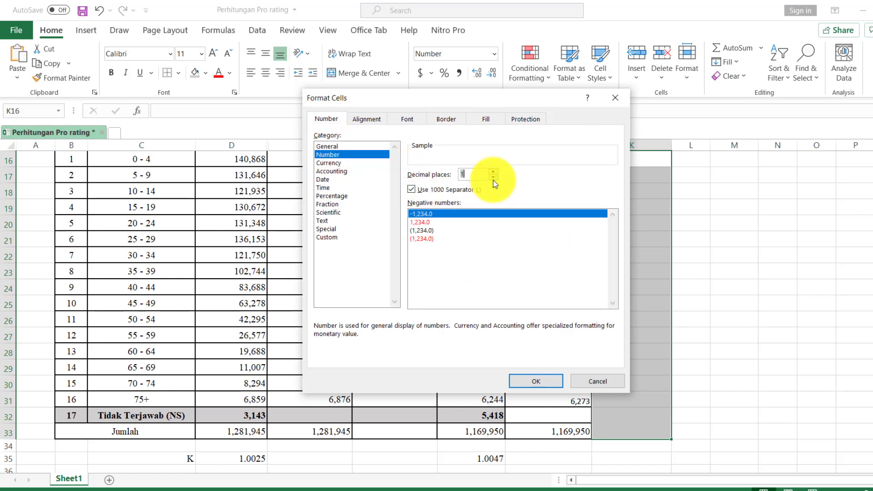
left_click(535, 381)
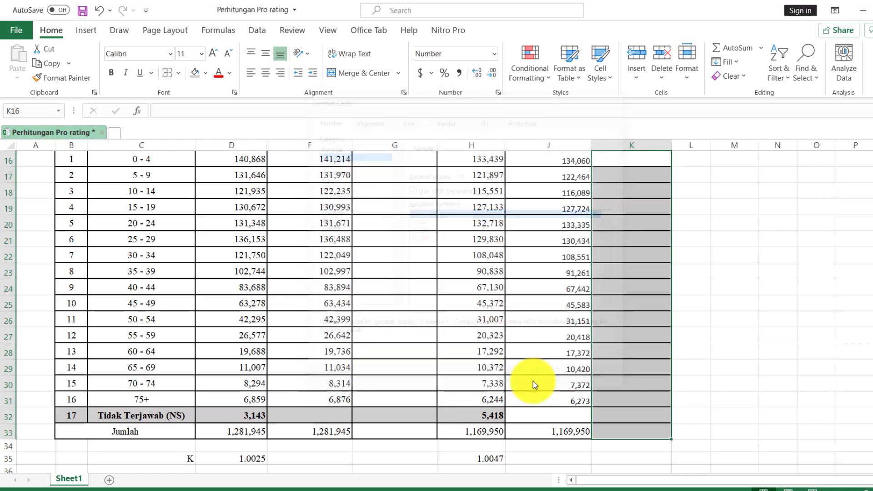
left_click(687, 383)
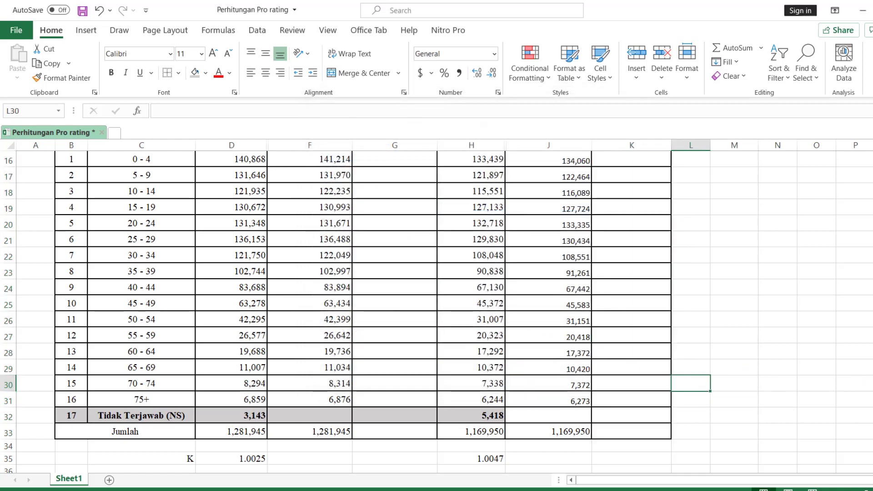
- Copy the adjusted male population header from F15 into the blank header cell G15
scroll(437, 312, "up", 5)
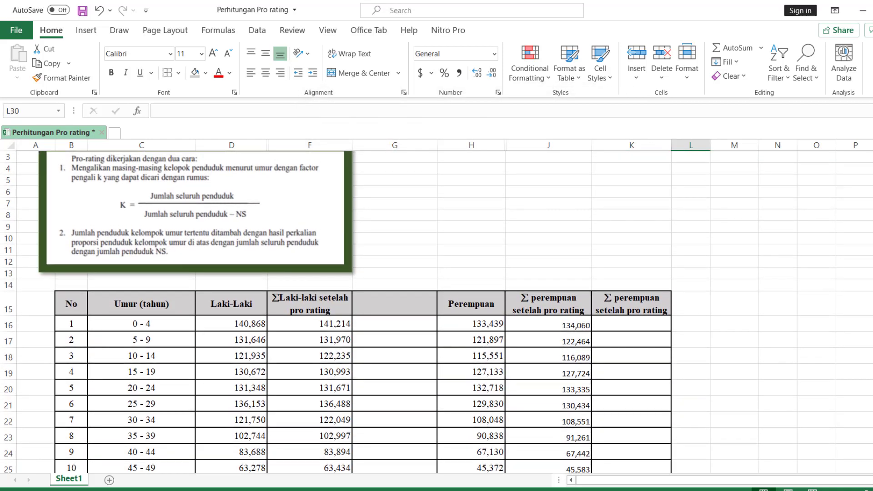
left_click(333, 307)
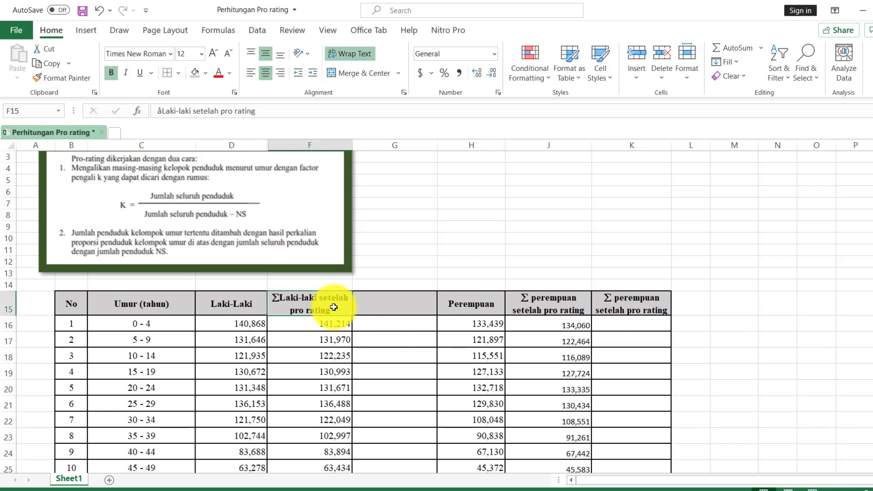
left_click(51, 68)
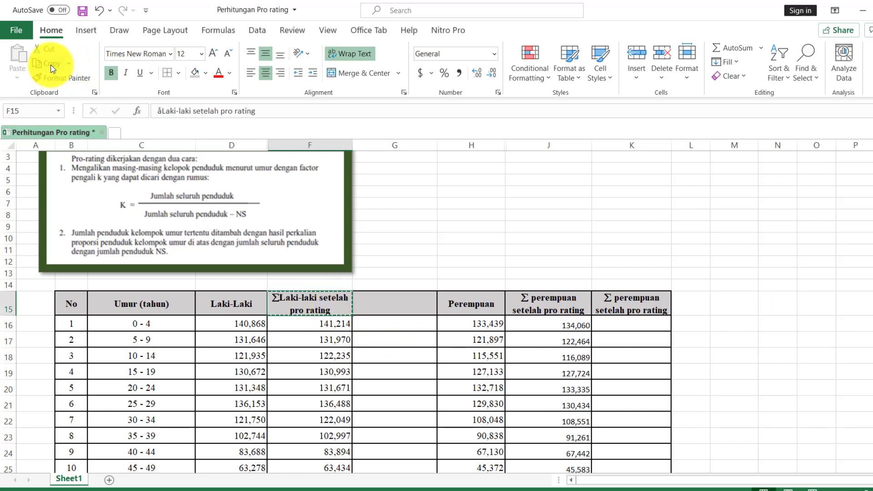
left_click(395, 300)
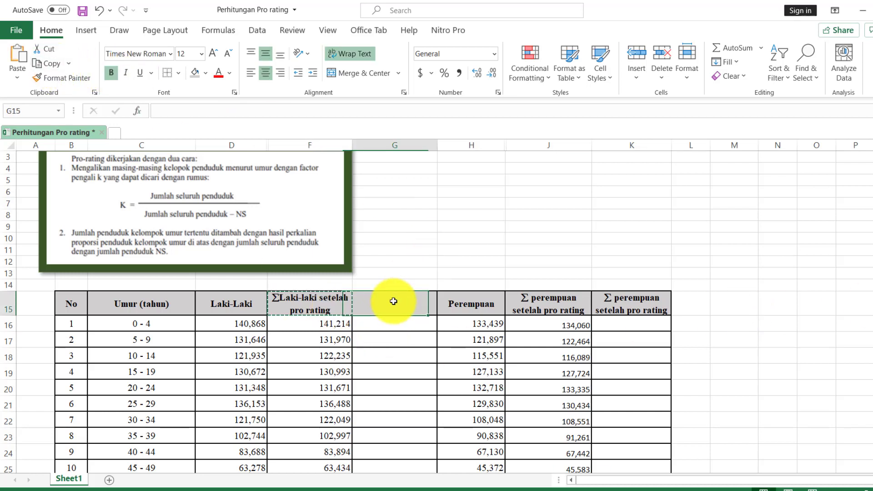
left_click(16, 57)
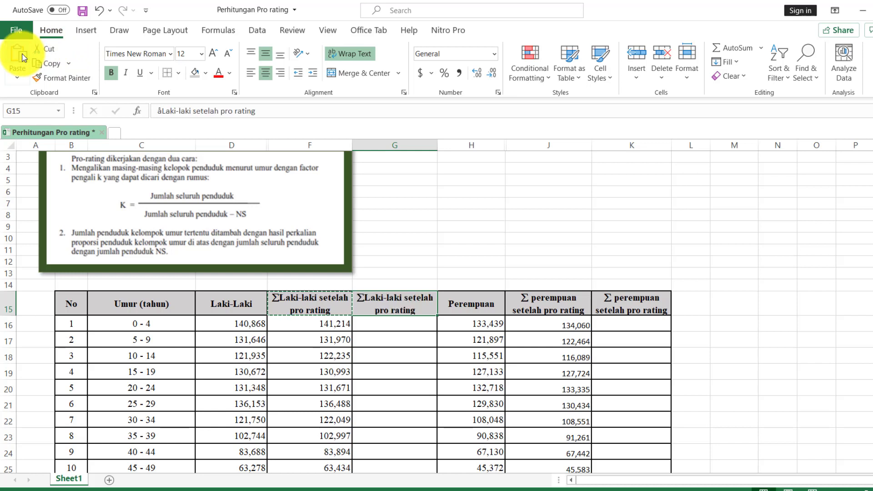
- Number the two adjusted male headers by adding (1) to the end of F15 and (2) to the end of G15
left_click(341, 307)
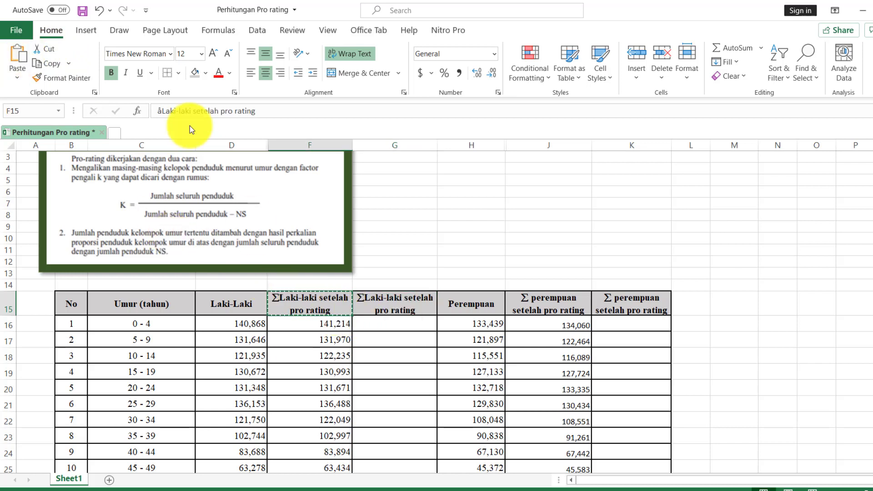
left_click(260, 112)
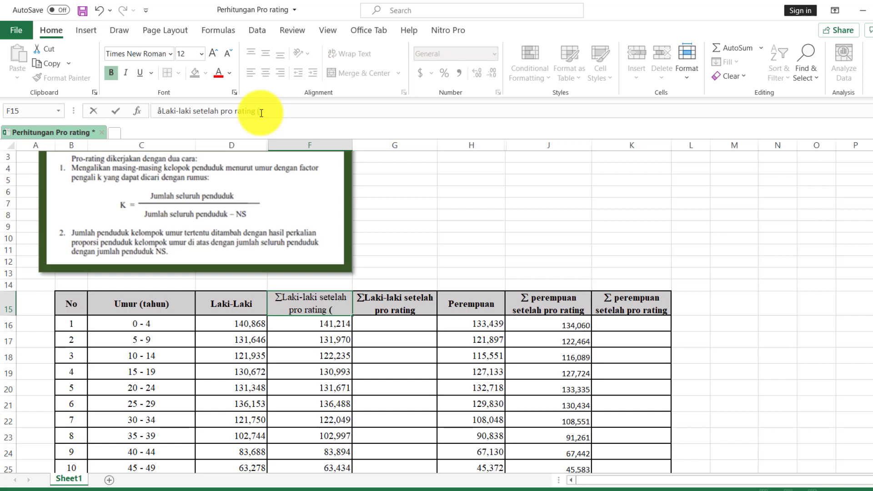
key("Return")
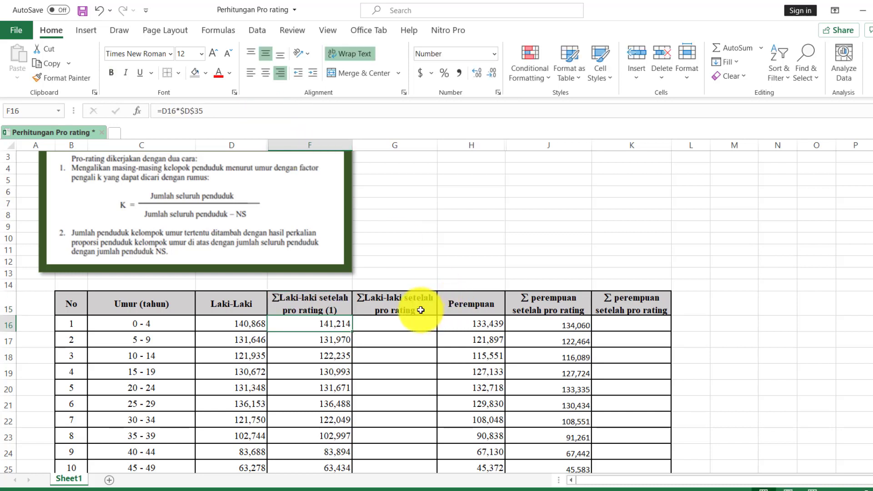
left_click(420, 310)
left_click(263, 112)
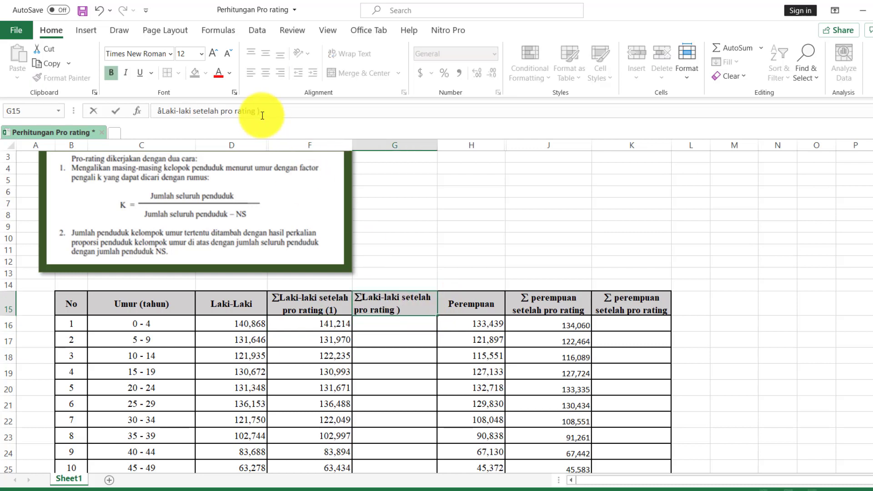
type("(")
key("Return")
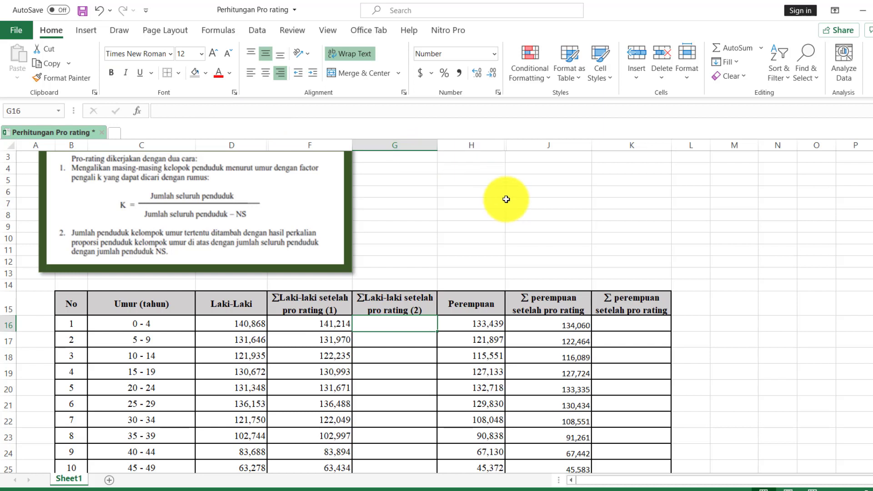
- Add (1) to the adjusted female header in J15 and widen columns J and K to fit the header text on two lines
left_click(556, 302)
left_click(274, 111)
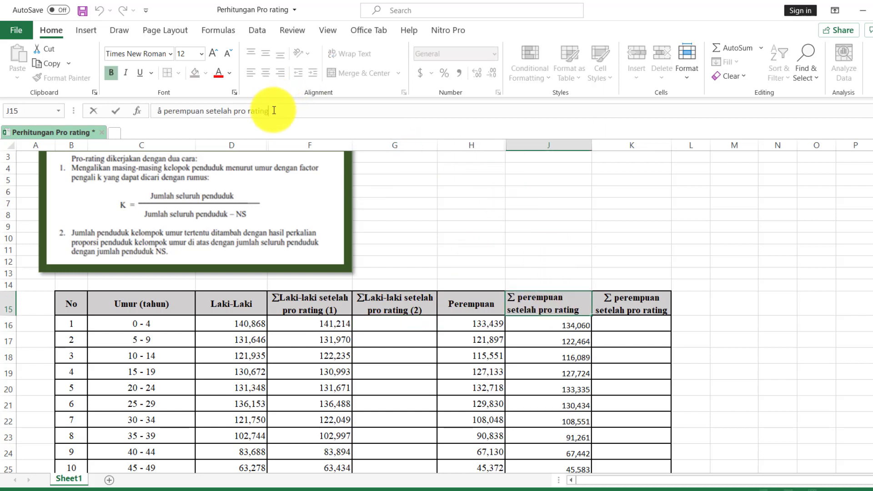
type("(1)")
key("Return")
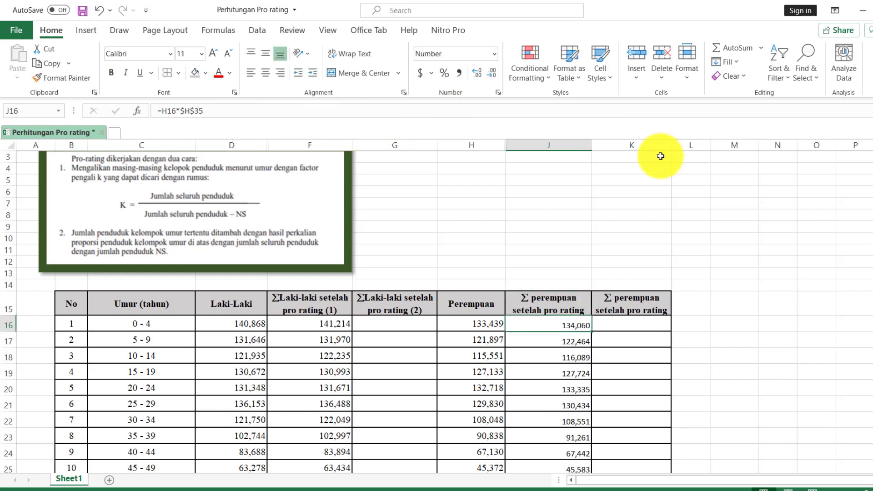
left_click_drag(592, 145, 604, 147)
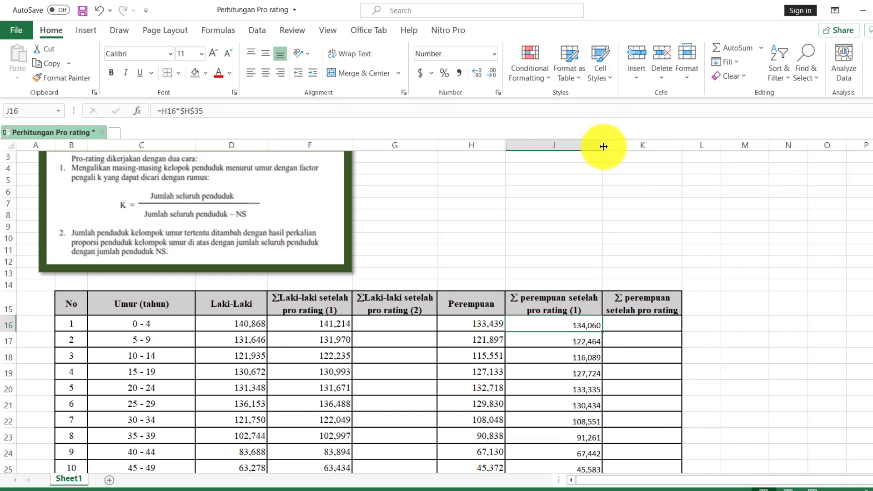
mouse_move(681, 148)
left_mouse_down()
mouse_move(701, 150)
mouse_move(693, 152)
left_mouse_up()
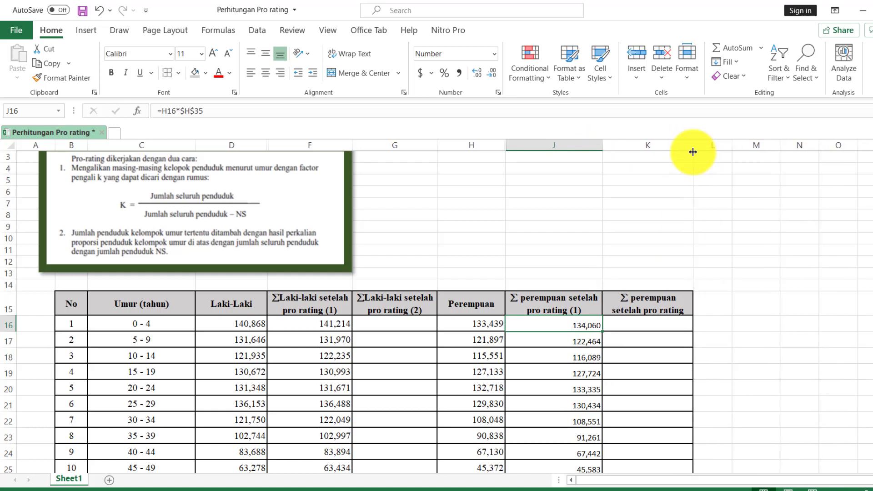
- Set the font of K16:K33 in the second adjusted female column to Times New Roman, size 12
left_click(647, 327)
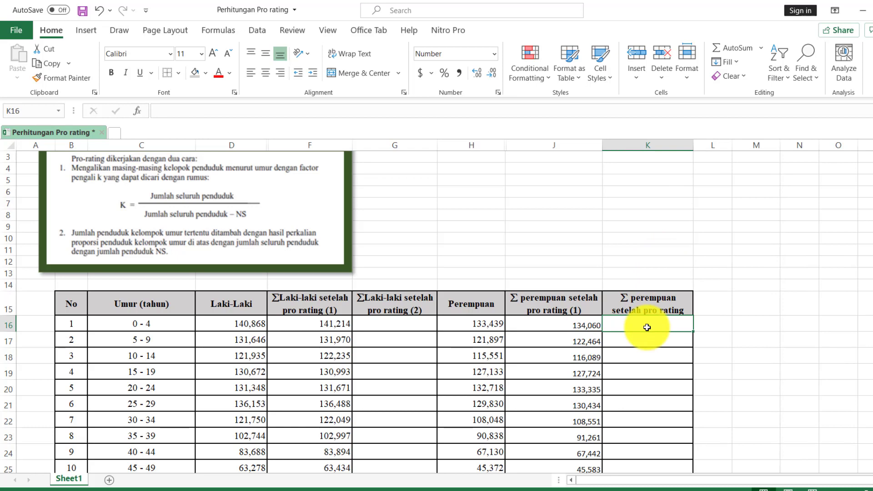
key("shift+Down")
key("shift+Down")
key("shift+Down")
key("shift+Down")
key("shift+Down")
key("shift+Down")
key("shift+Down")
key("shift+Down")
key("shift+Down")
key("shift+Down")
key("shift+Down")
key("shift+Down")
key("shift+Down")
key("shift+Down")
key("shift+Down")
key("shift+Down")
key("shift+Down")
key("shift+Down")
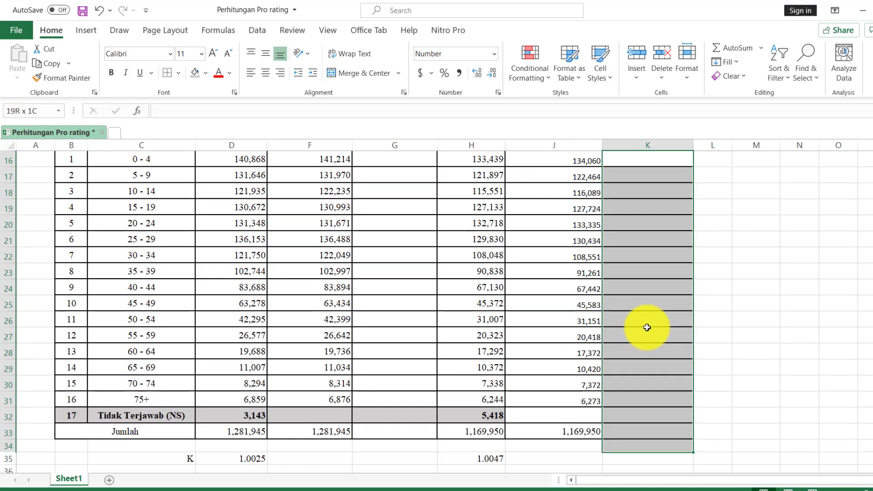
key("shift+Up")
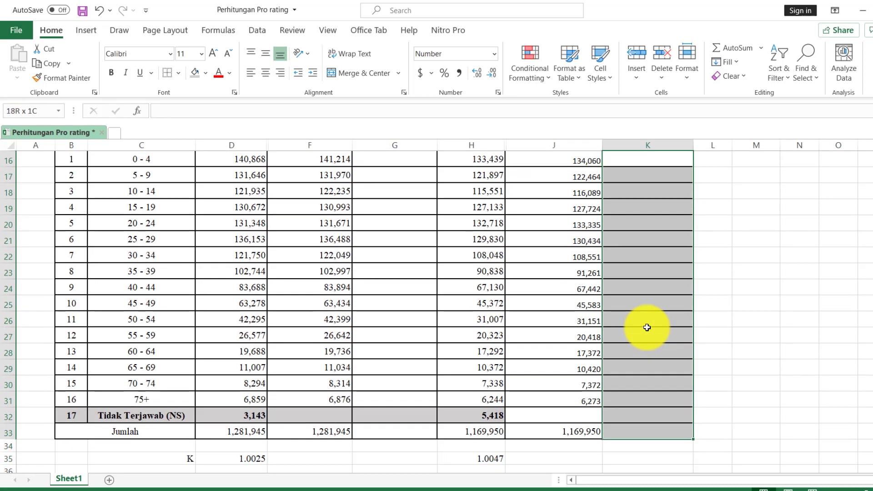
left_click(170, 54)
mouse_move(280, 83)
left_mouse_down()
mouse_move(288, 253)
mouse_move(275, 384)
mouse_move(272, 355)
left_mouse_up()
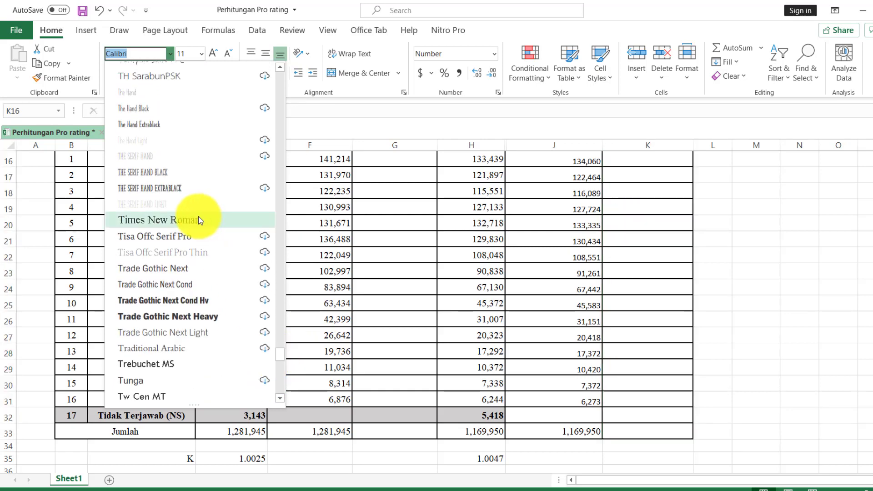
left_click(199, 220)
left_click(201, 53)
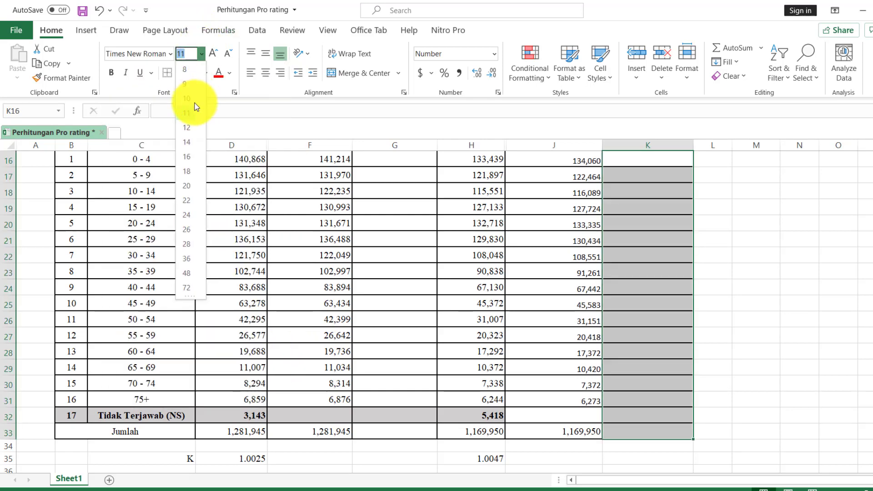
left_click(190, 127)
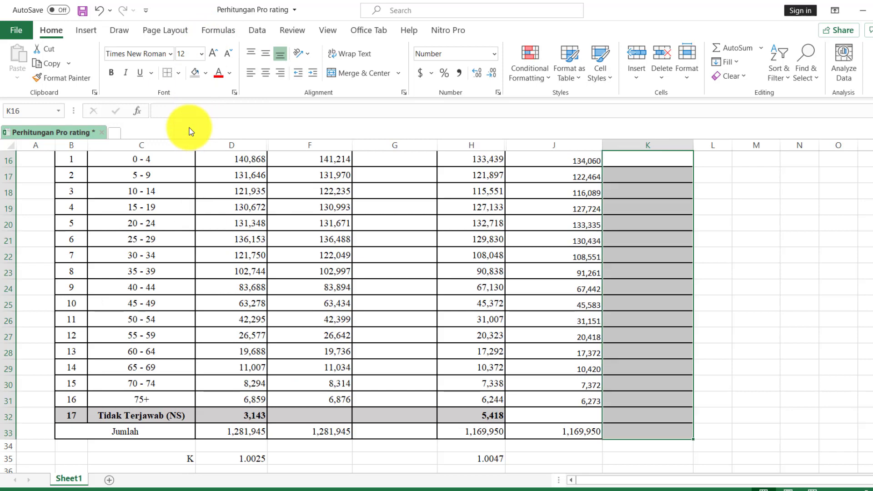
- Set the font of J16:J31 in the first adjusted female column to Times New Roman, size 12
left_click(590, 160)
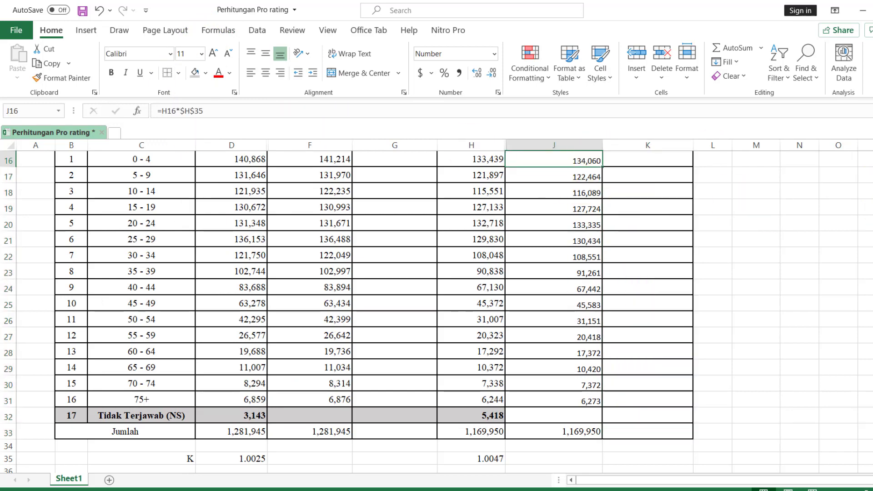
scroll(554, 209, "up", 1)
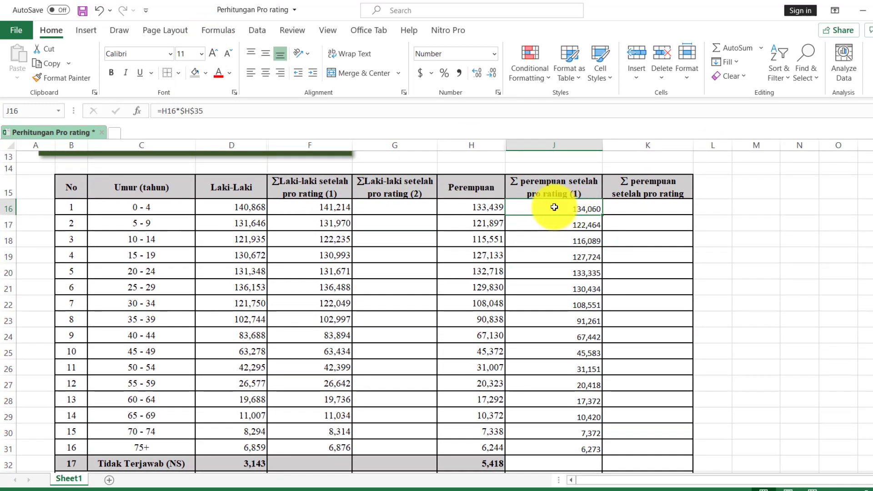
key("shift+Down")
key("shift+Down")
key("shift+Down")
key("shift+Down")
key("shift+Down")
key("shift+Down")
key("shift+Down")
key("shift+Down")
key("shift+Down")
key("shift+Down")
key("shift+Down")
key("shift+Down")
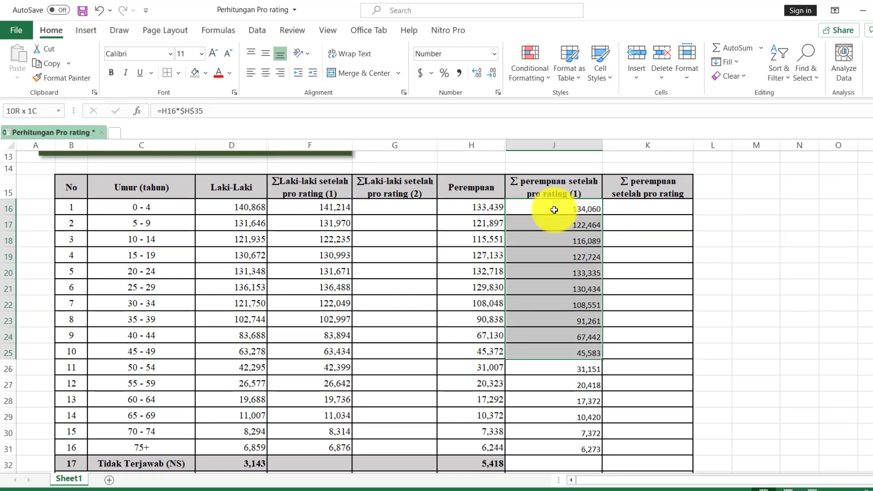
key("shift+Down")
key("shift+Down")
key("shift+Down")
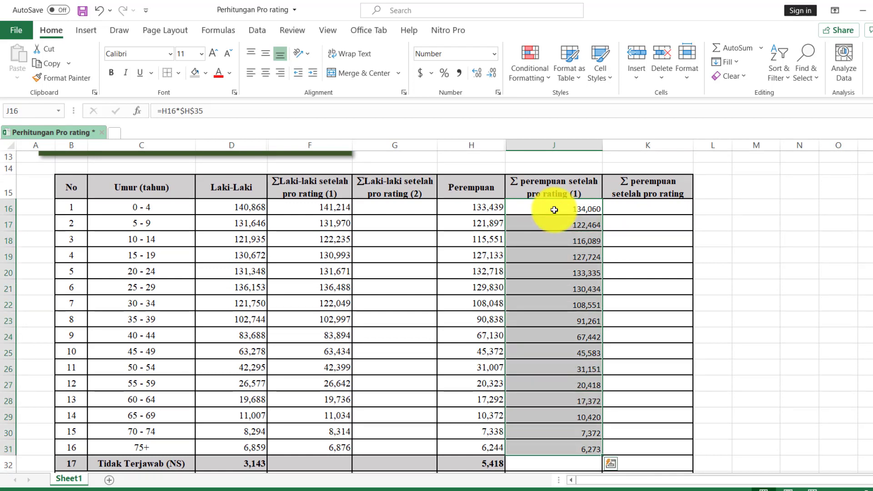
left_click(171, 53)
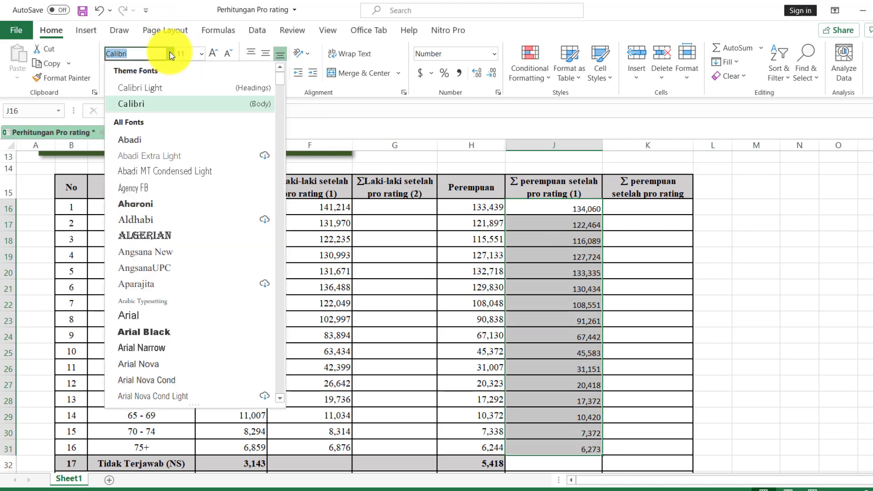
left_click_drag(282, 82, 287, 353)
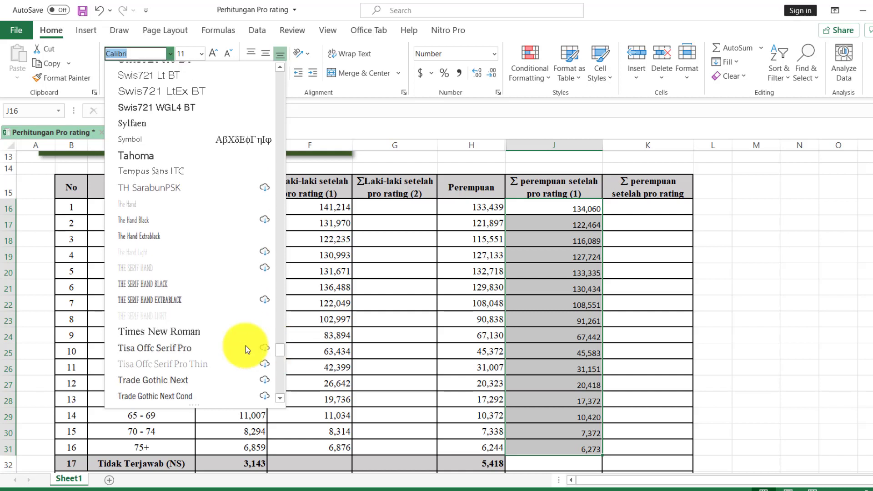
left_click(197, 332)
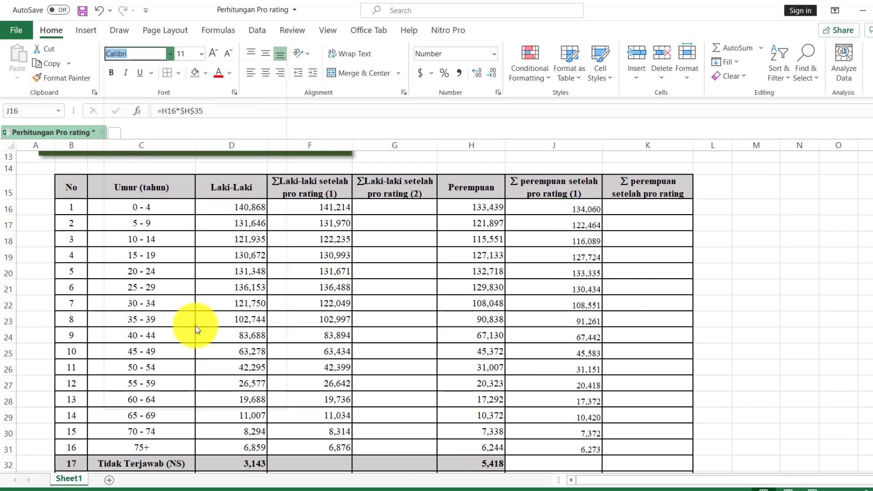
left_click(200, 53)
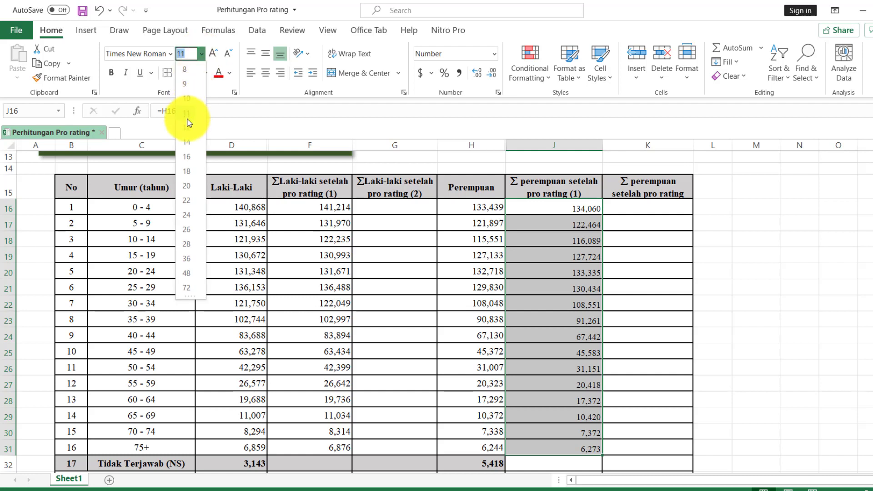
left_click(184, 126)
left_click(758, 366)
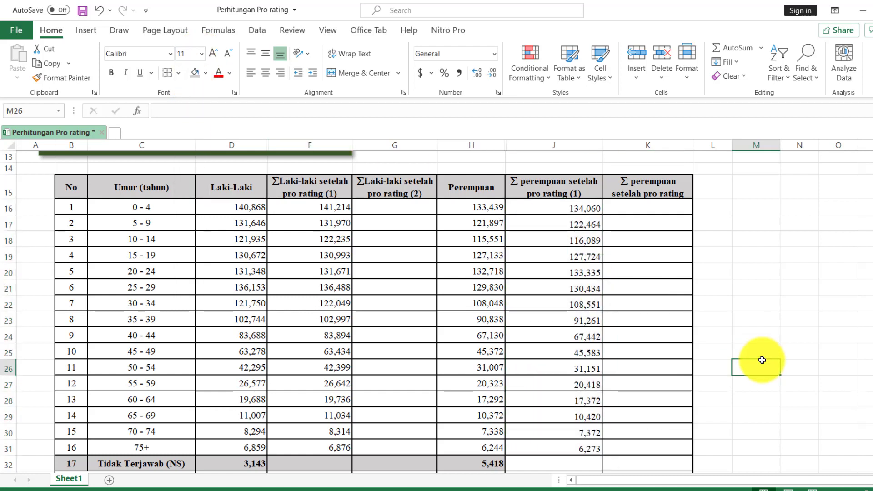
- Fill cells J32:K32 of the Tidak Terjawab (NS) row with the same grey as the rest of the row
left_click_drag(588, 462, 649, 465)
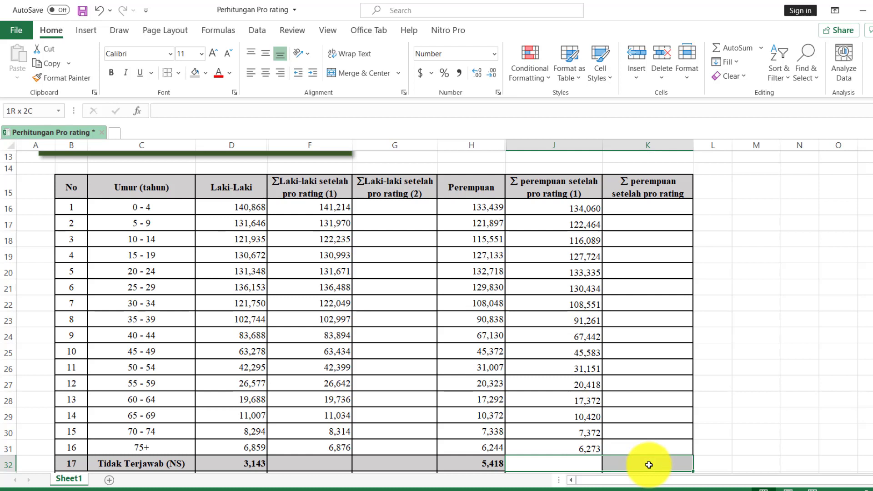
left_click(194, 72)
left_click(796, 365)
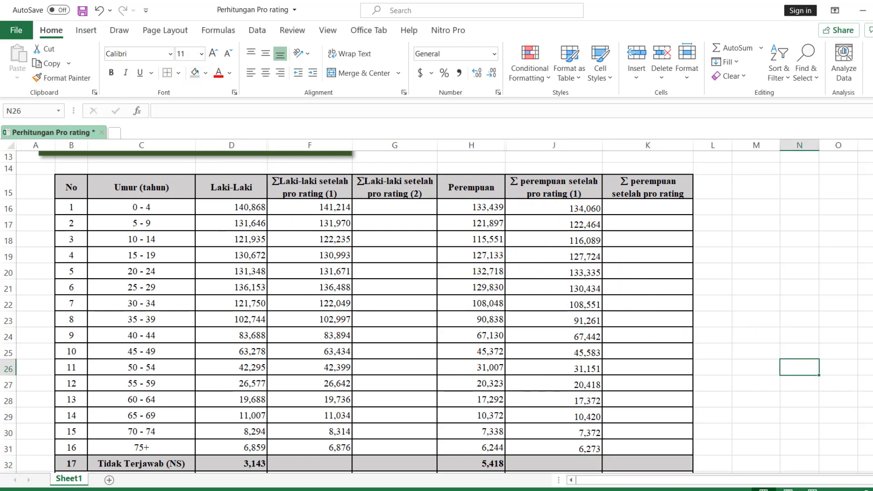
- Enter the second-method formula =D16+(D16/D33*D32) in G16 for males aged 0 - 4
scroll(161, 218, "up", 3)
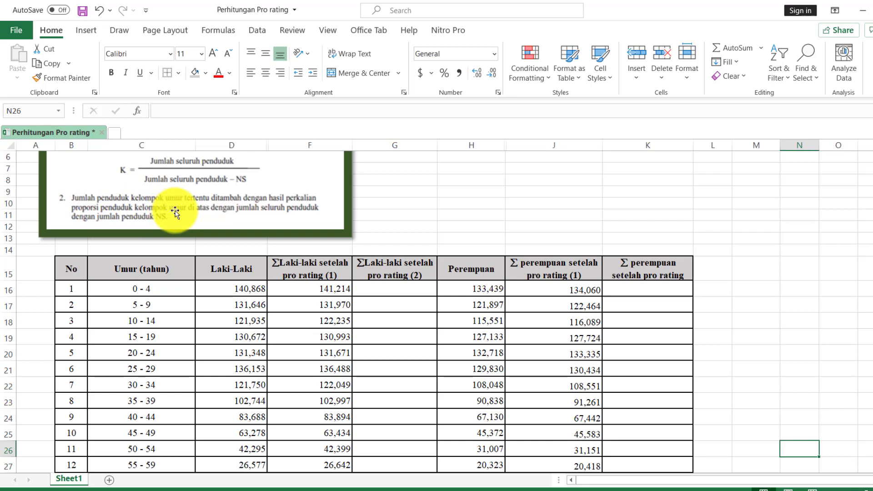
left_click(398, 288)
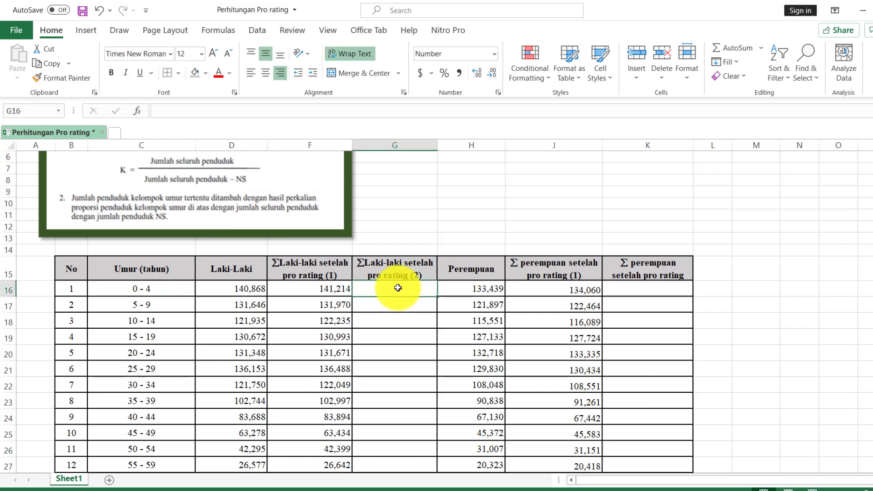
type("=")
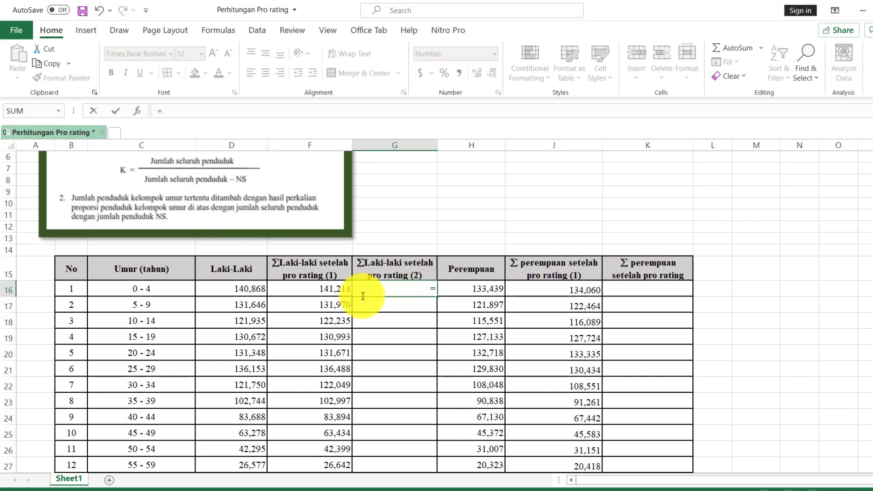
left_click(239, 289)
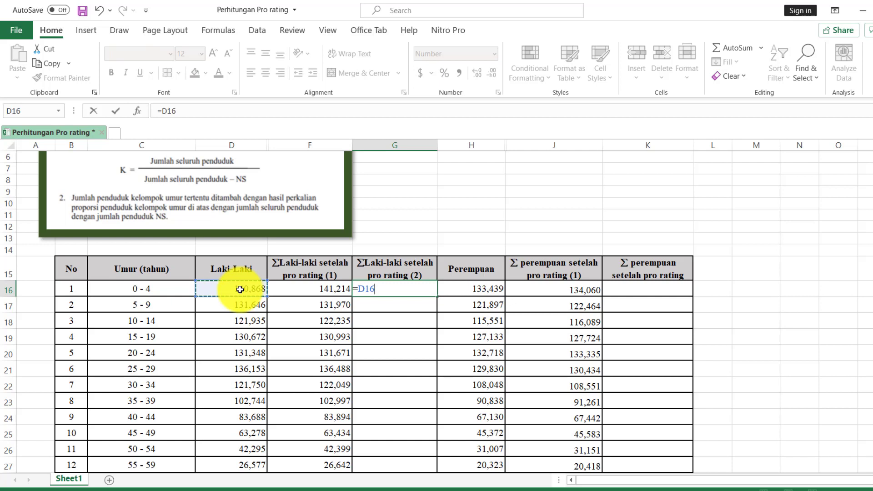
type("+(")
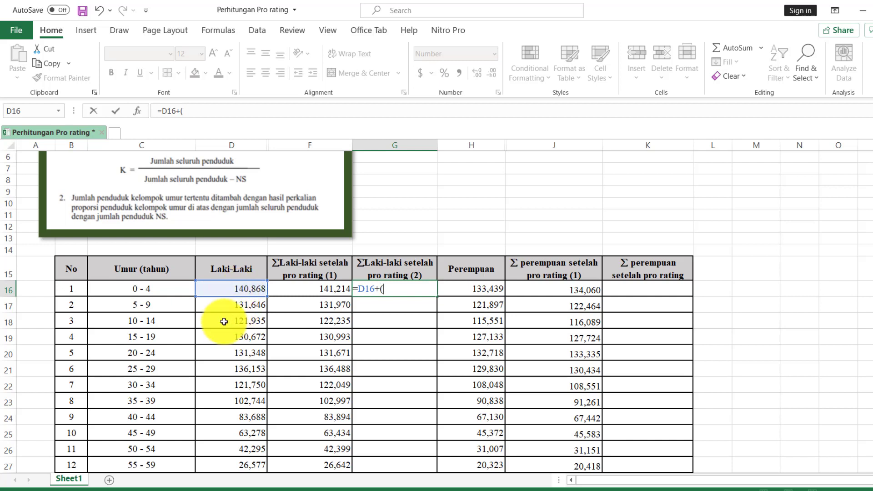
left_click(227, 289)
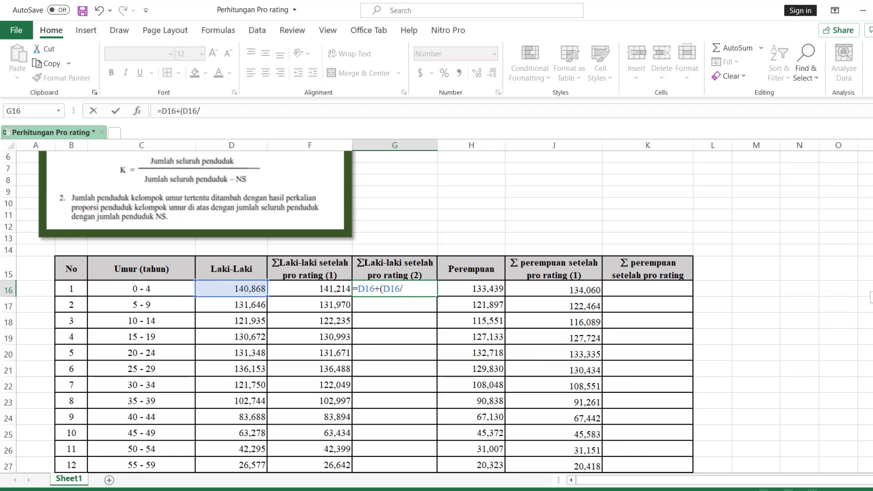
scroll(559, 415, "down", 3)
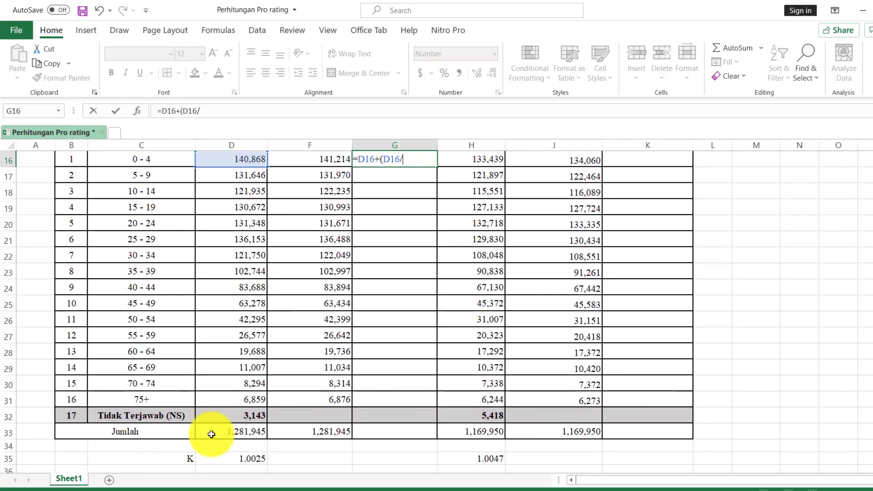
left_click(227, 432)
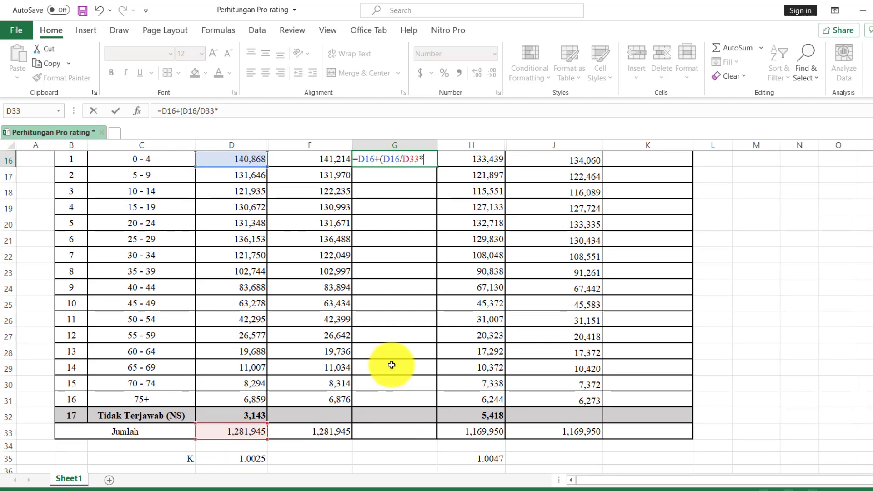
left_click(242, 417)
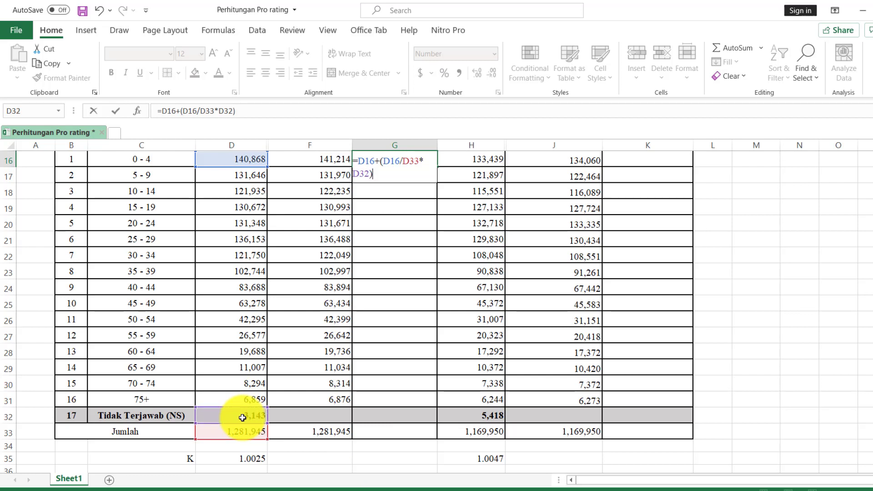
type(")")
key("Return")
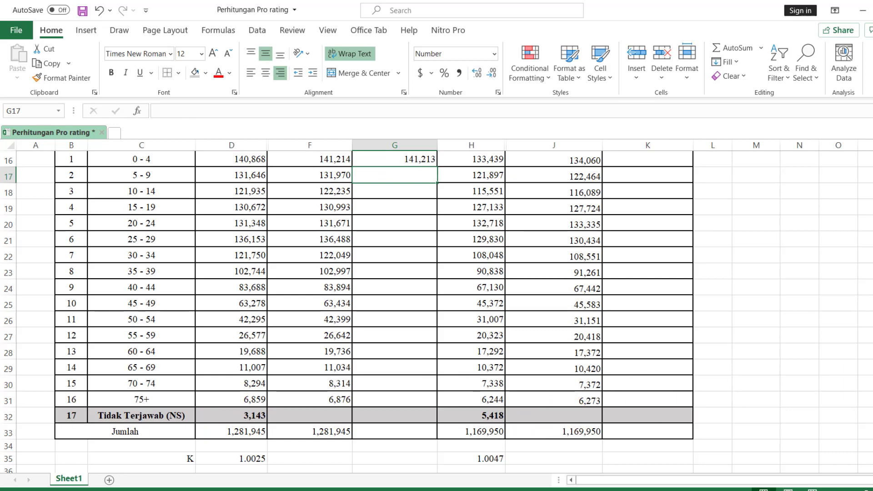
- Make the total and NS references in G16 absolute so the formula reads =D16+(D16/$D$33*$D$32)
scroll(610, 250, "up", 2)
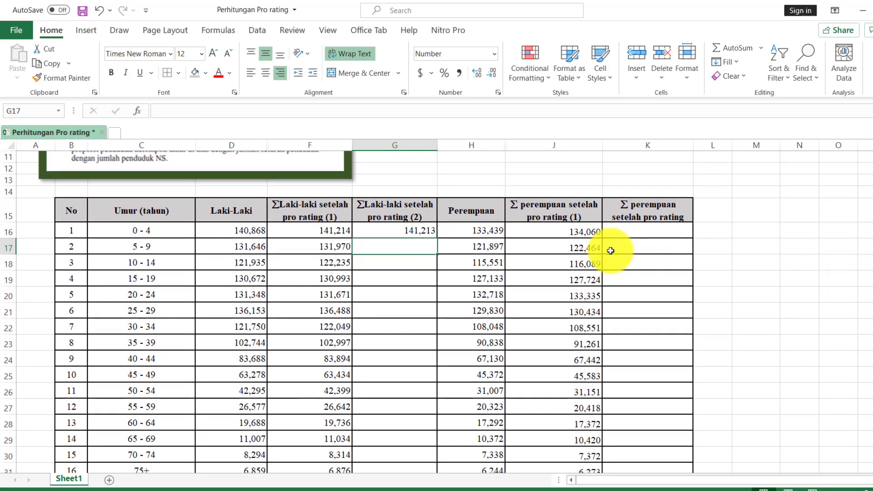
left_click(411, 229)
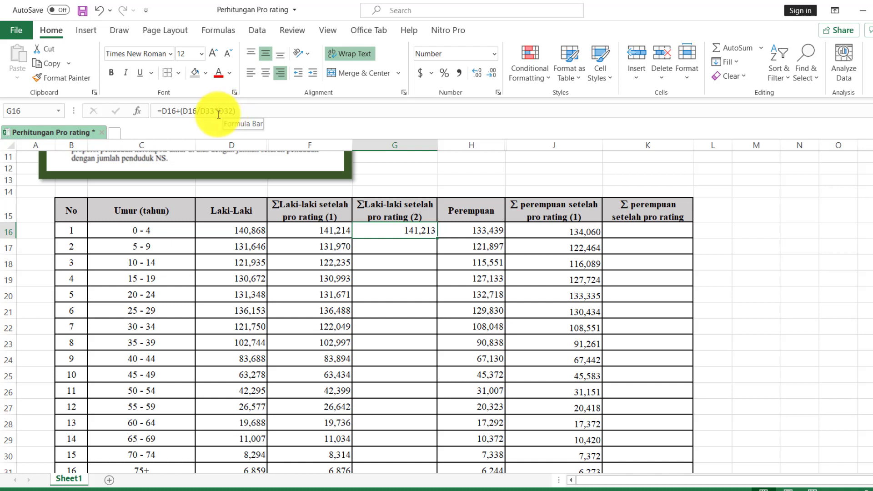
left_click(200, 111)
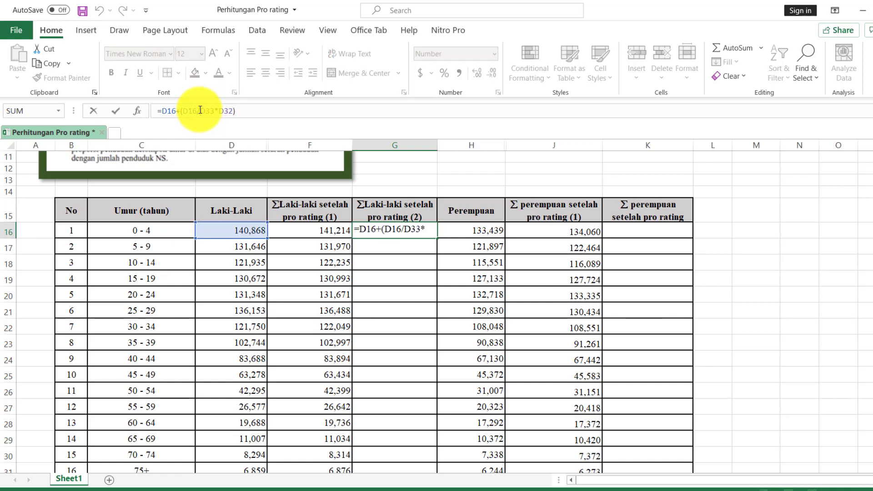
type("$D$")
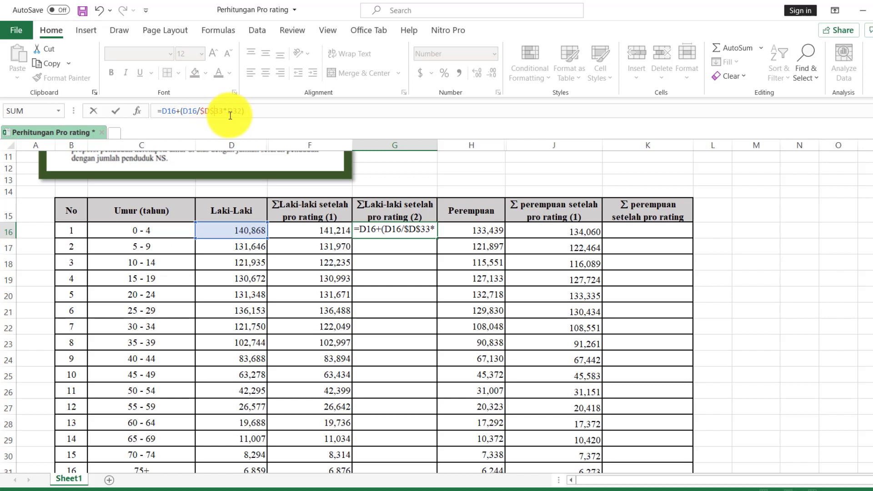
left_click(230, 113)
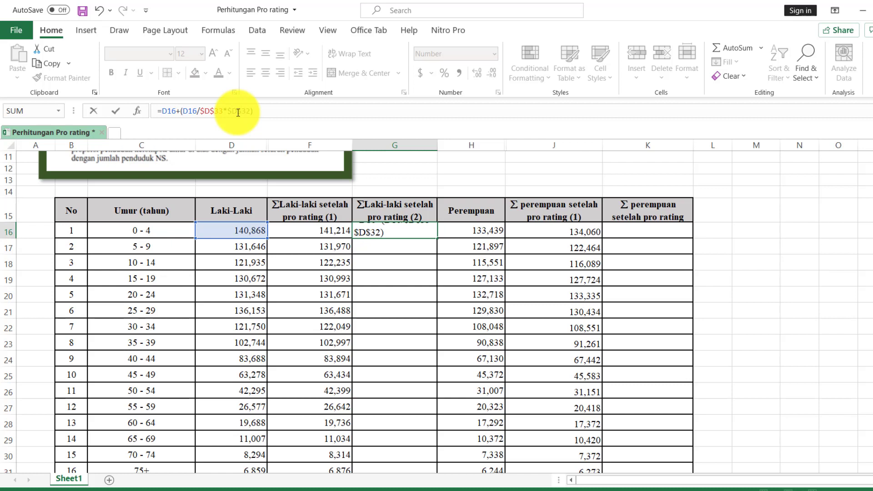
key("Return")
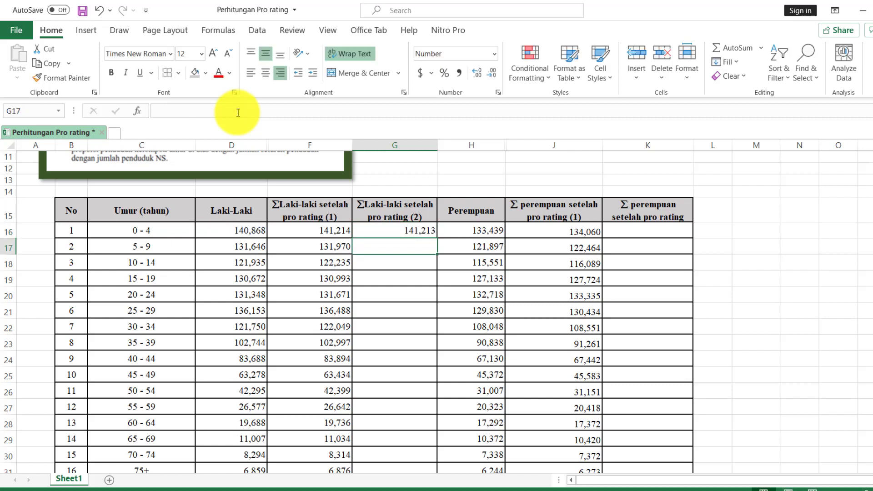
- Copy the formula from G16 into G17:G31 for the remaining male age groups
left_click(378, 231)
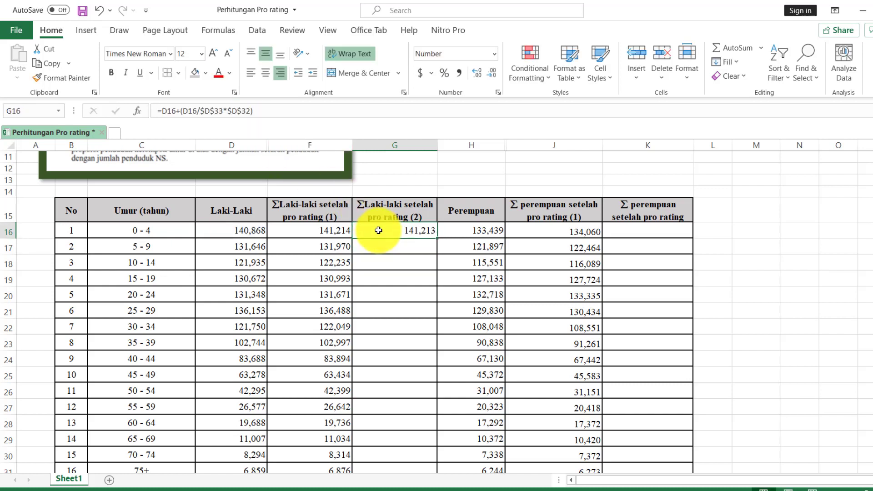
left_click(57, 63)
left_click_drag(384, 249, 384, 249)
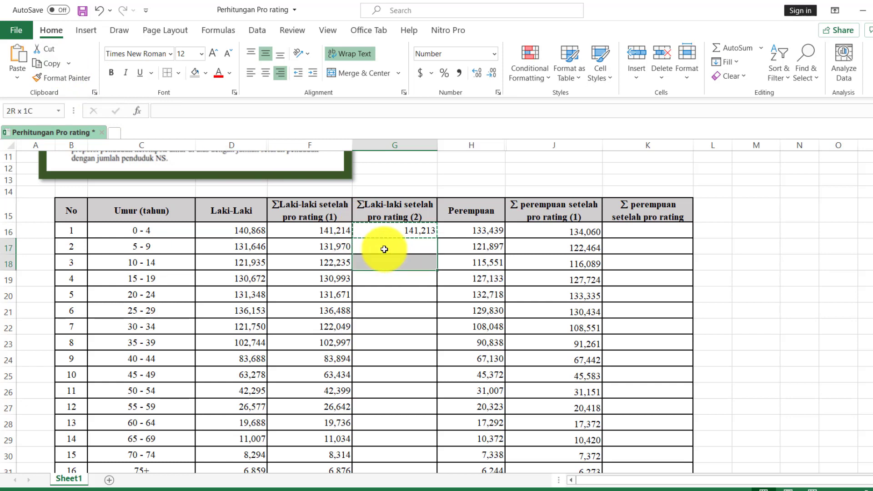
key("shift+Down")
key("shift+Down")
key("shift+Down")
key("shift+Down")
key("shift+Down")
key("shift+Down")
key("shift+Down")
key("shift+Down")
key("shift+Down")
key("shift+Down")
key("shift+Down")
key("shift+Down")
key("shift+Down")
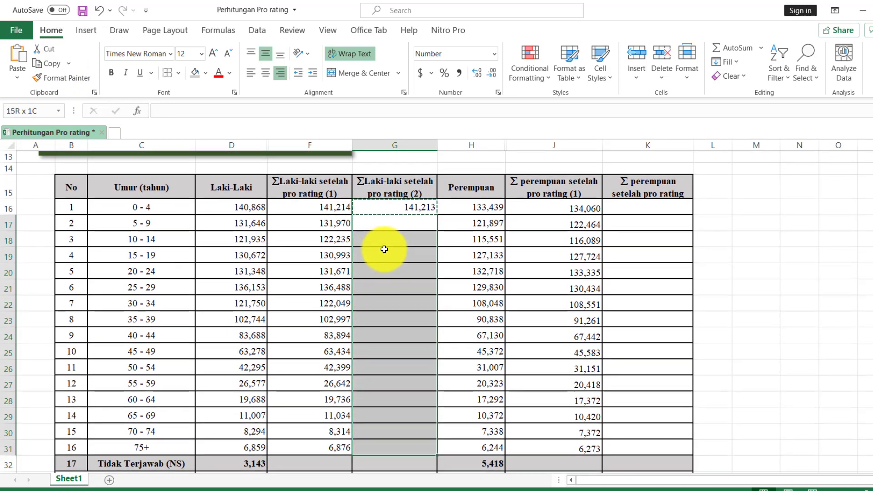
left_click(17, 60)
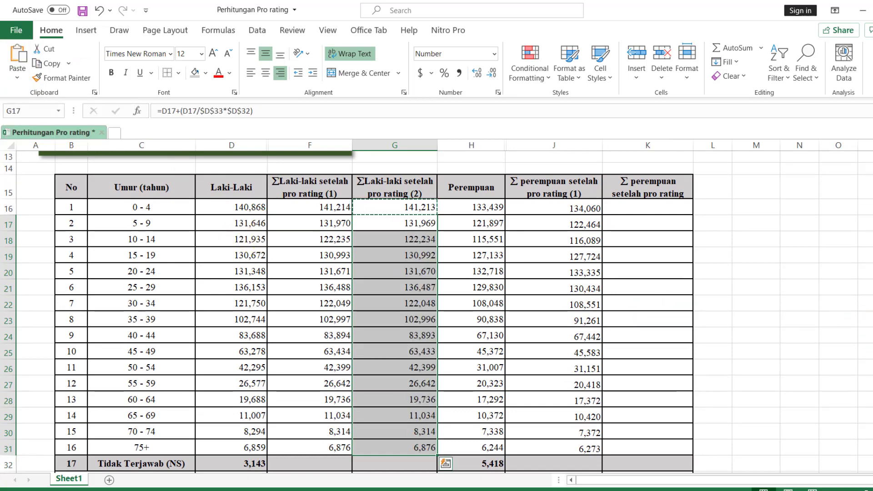
- Copy the Jumlah sum formula from F33 into G33 to total the second adjusted male column
scroll(863, 332, "down", 2)
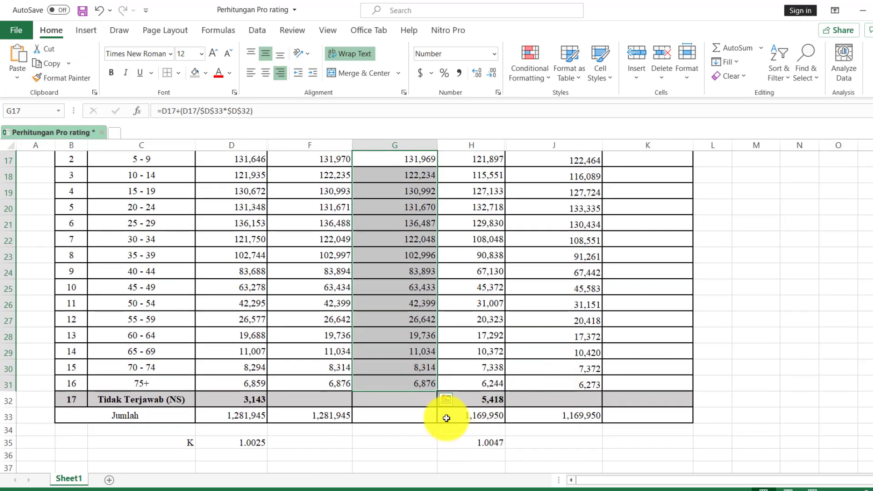
left_click(312, 415)
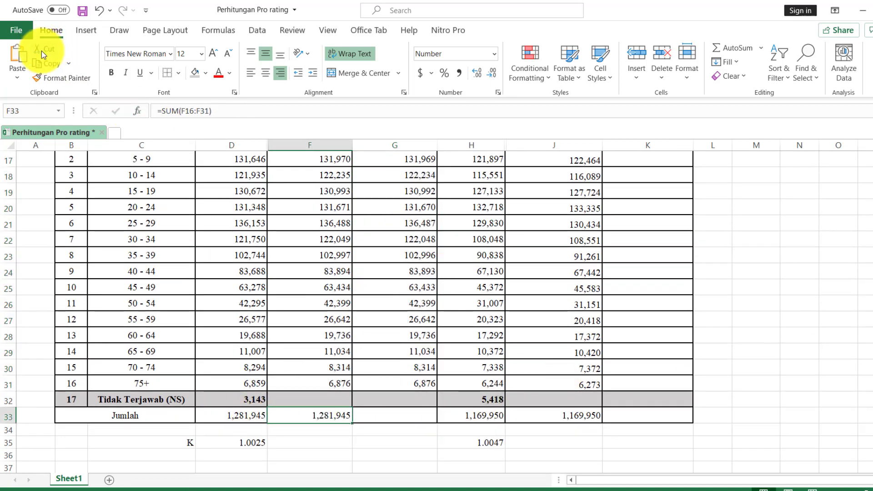
left_click(50, 63)
left_click(400, 415)
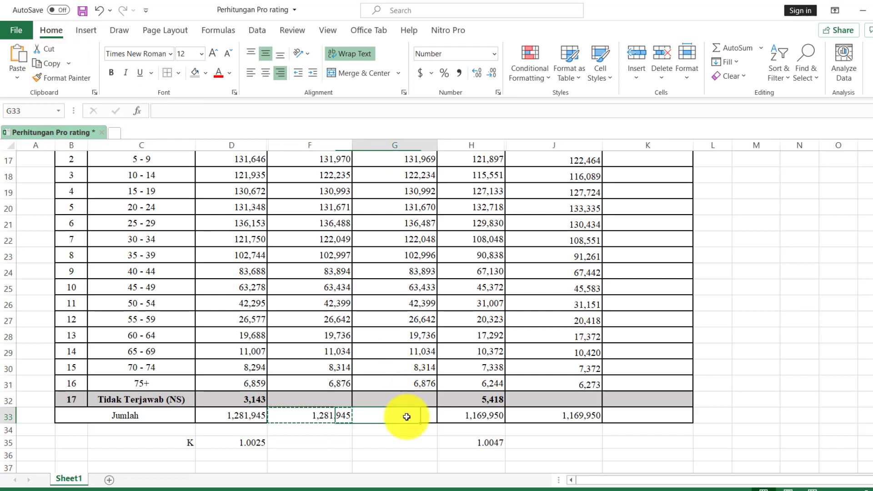
left_click(12, 51)
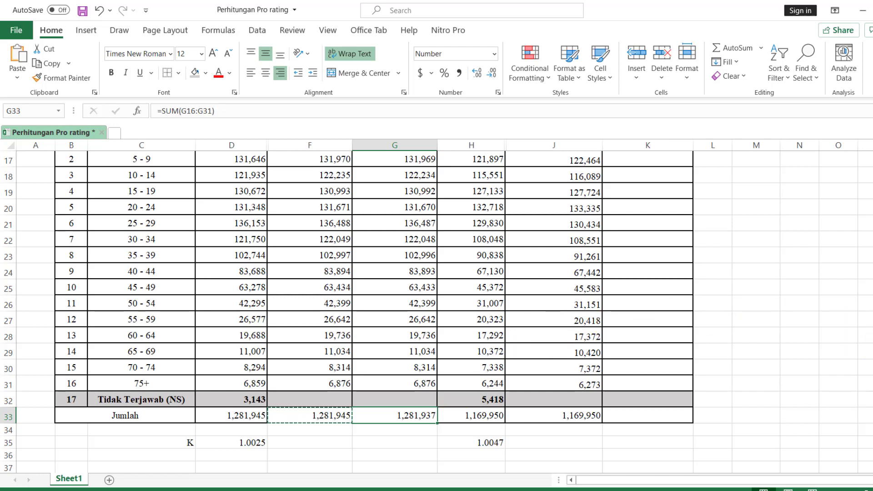
- Make the Jumlah total of the first adjusted male column in F33 bold
left_click(342, 412)
left_click(113, 73)
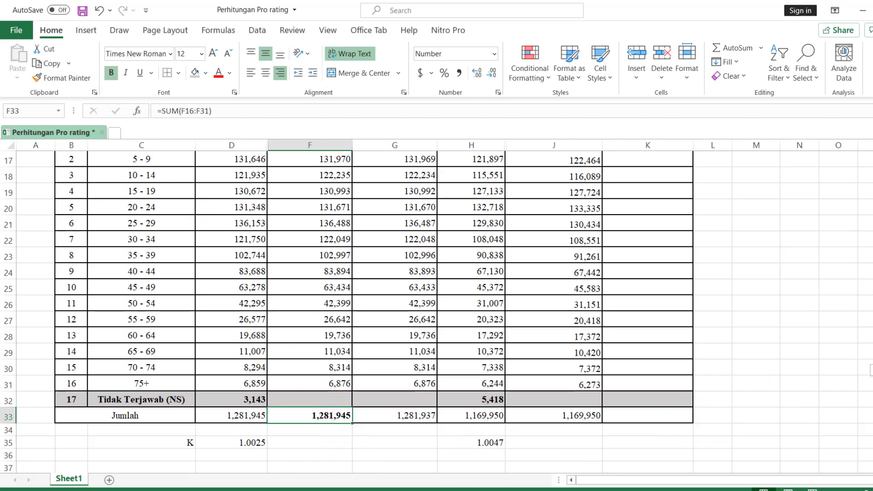
- Write the second-method formula in K16 for females aged 0 - 4 as far as =H16+(H16/H33*H32
scroll(437, 311, "up", 2)
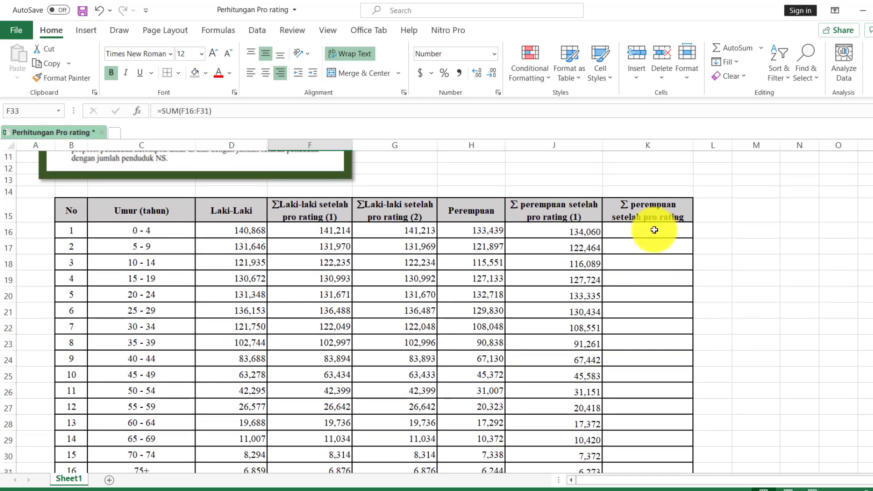
left_click(654, 230)
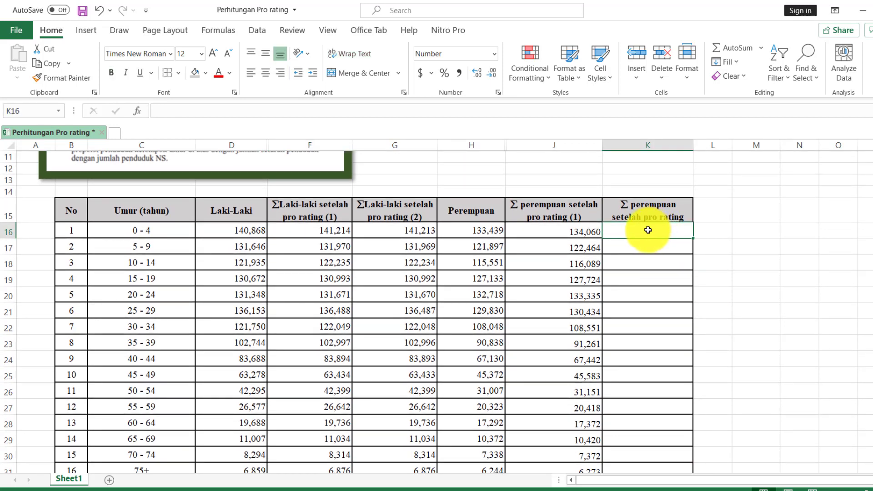
type("=")
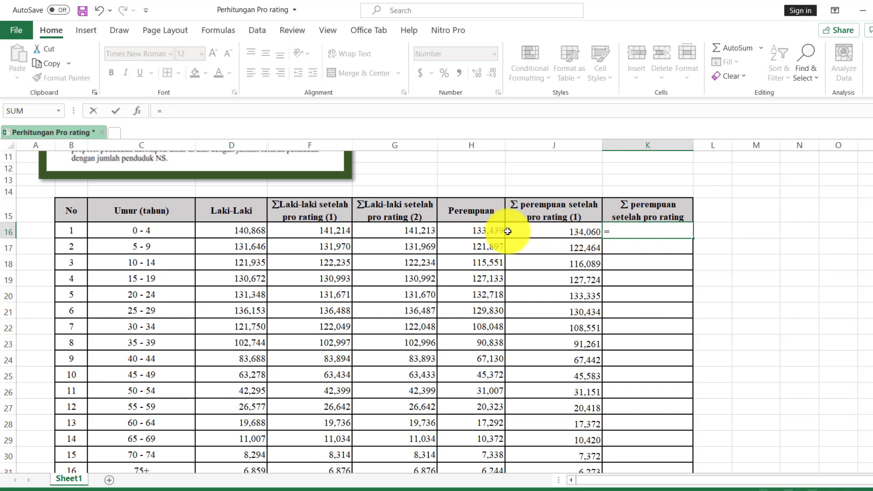
left_click(488, 230)
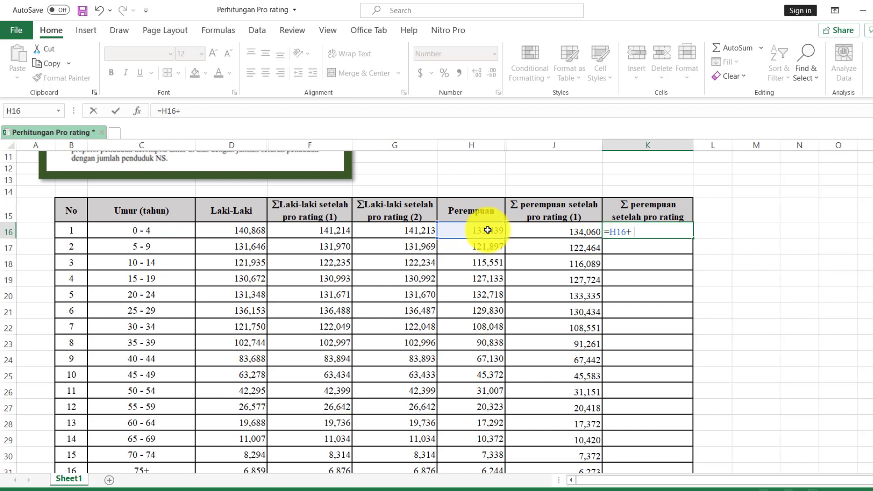
type("+(")
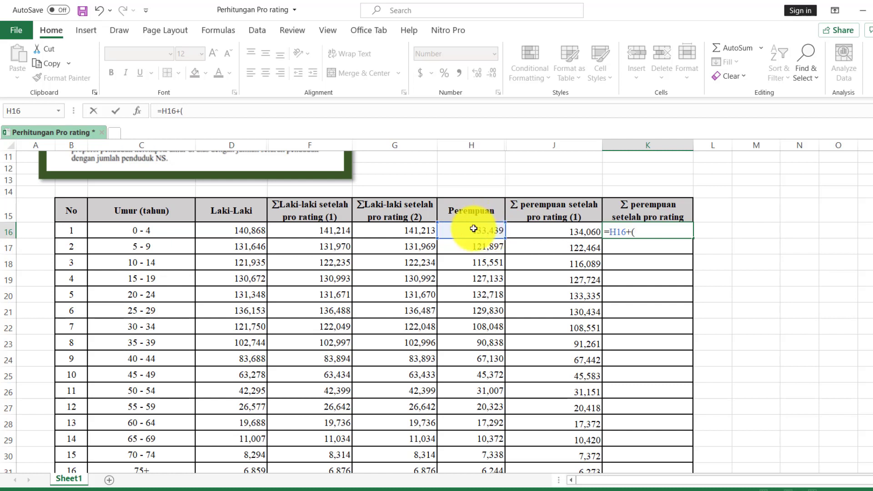
left_click(473, 230)
type("/")
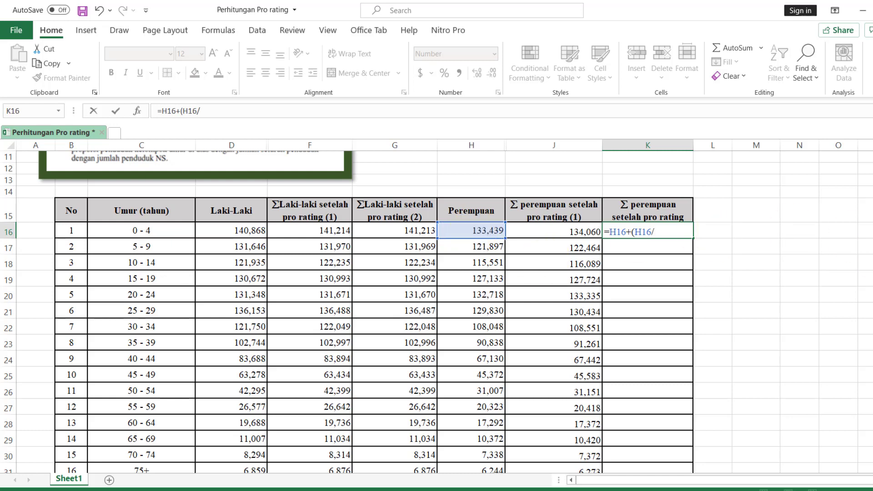
scroll(789, 370, "down", 2)
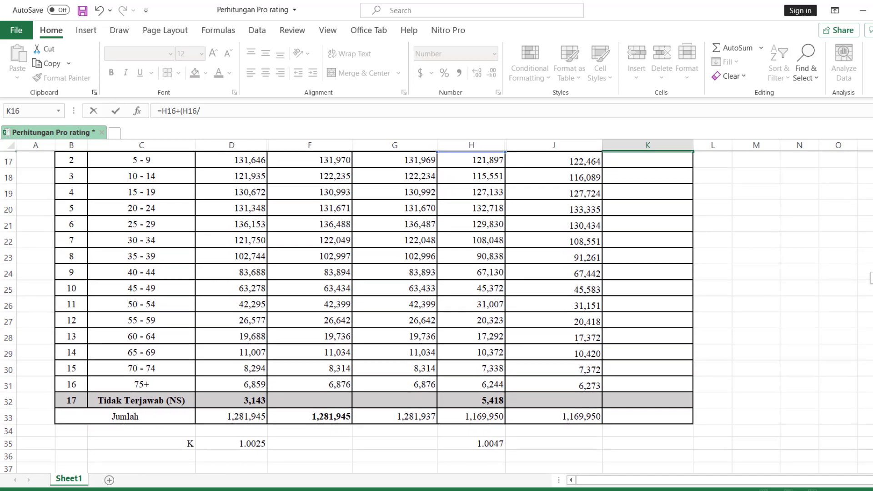
left_click(489, 415)
scroll(436, 311, "up", 2)
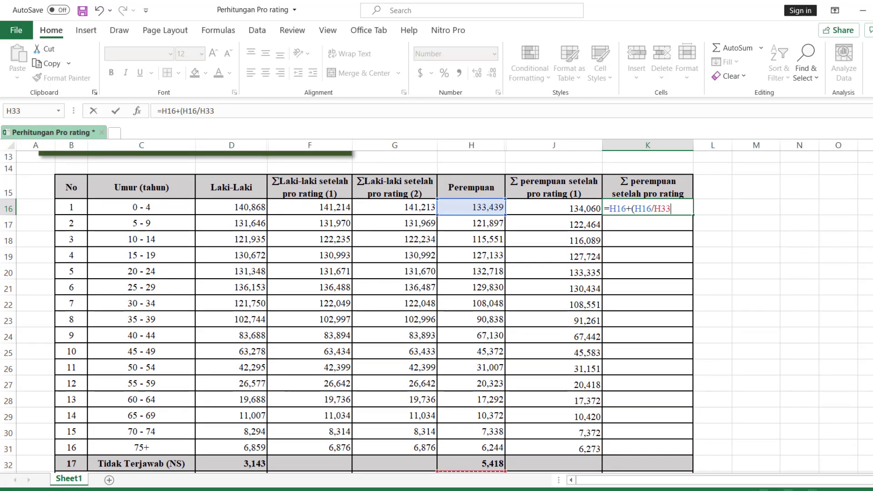
type("*")
scroll(437, 311, "down", 2)
left_click(496, 381)
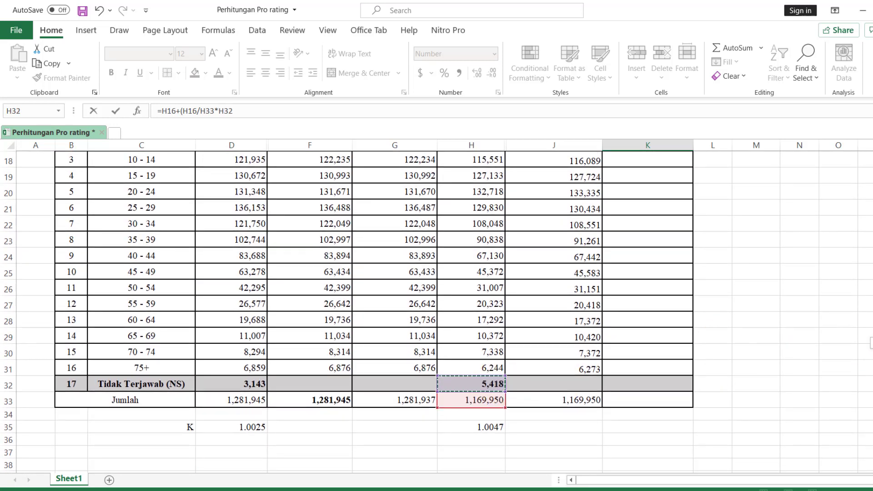
scroll(436, 311, "up", 3)
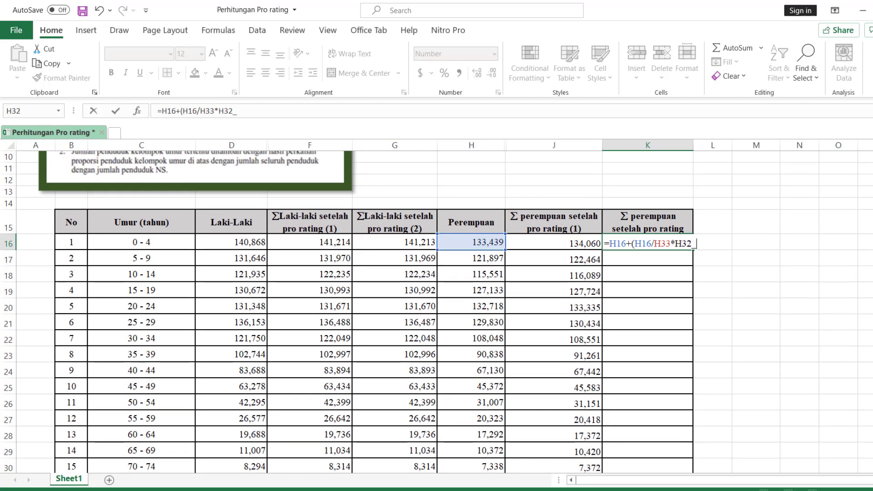
key("Return")
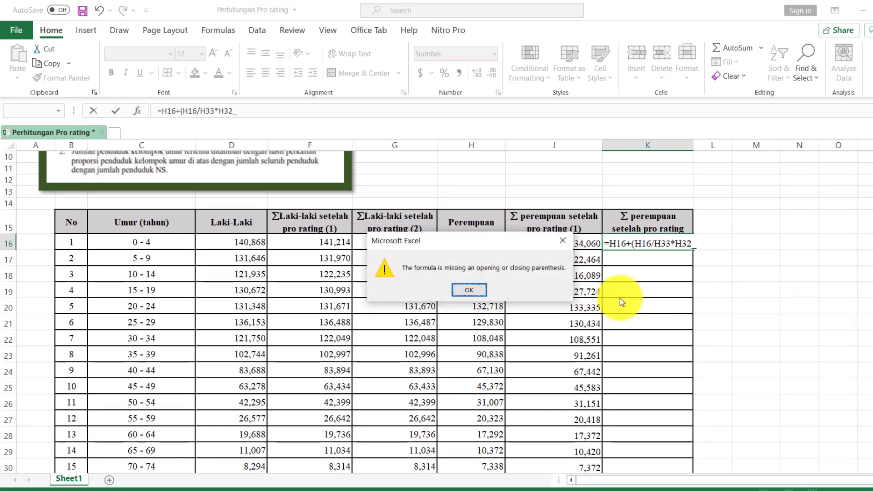
- Correct the K16 formula by re-entering the NS reference and closing the parenthesis so it reads =H16+(H16/H33*H32)
left_click(474, 287)
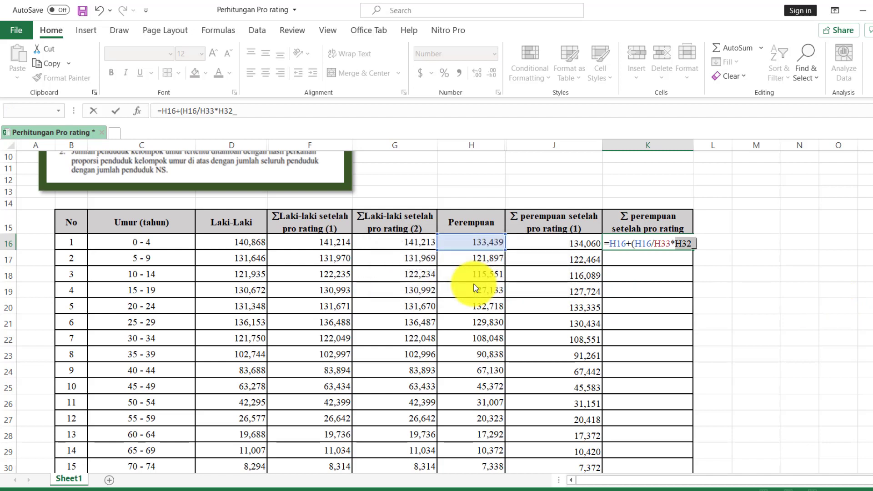
key("BackSpace")
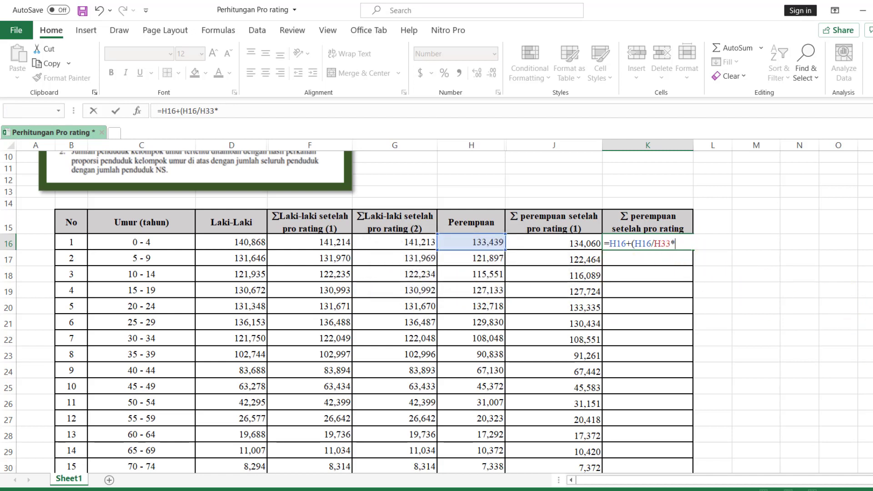
scroll(437, 311, "down", 3)
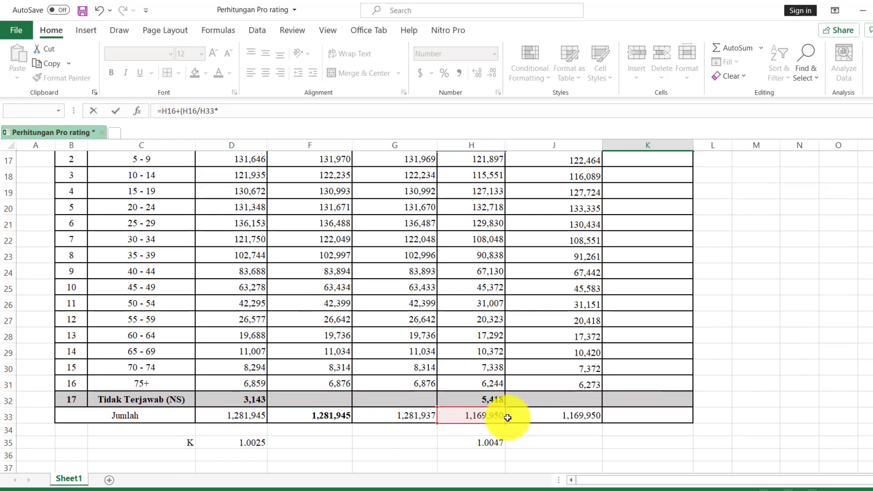
left_click(481, 402)
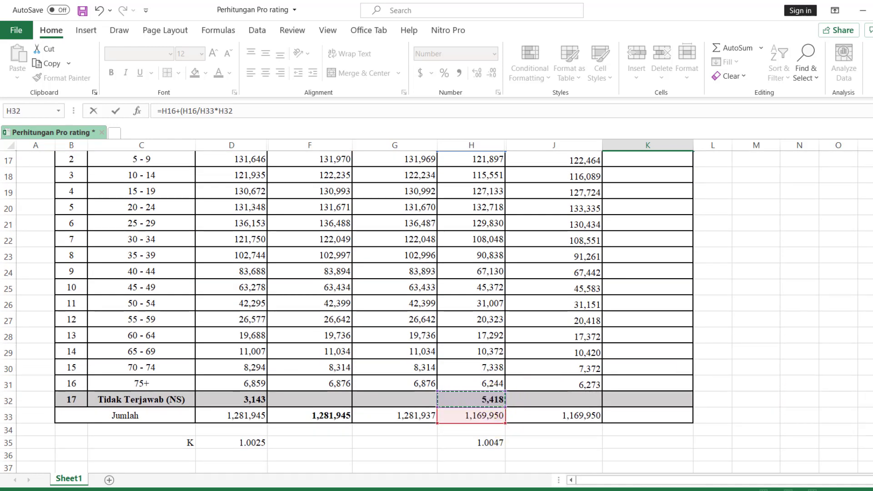
scroll(480, 403, "up", 2)
scroll(436, 312, "up", 1)
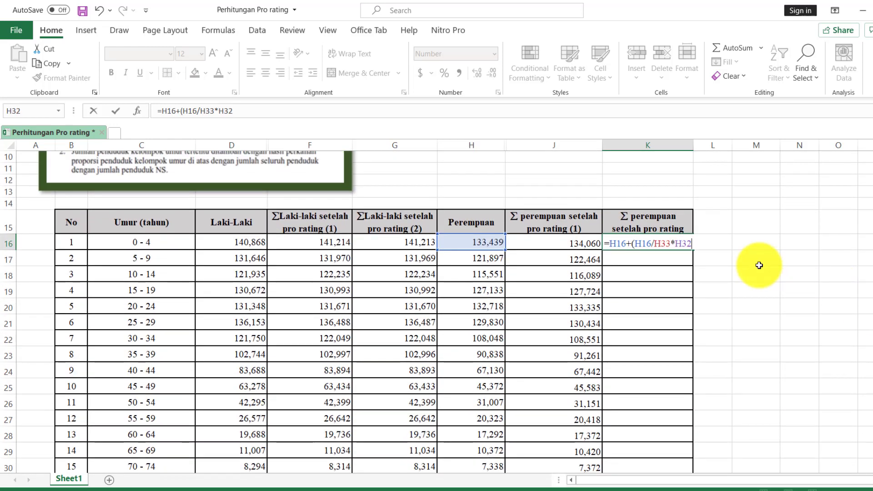
type(")")
key("Return")
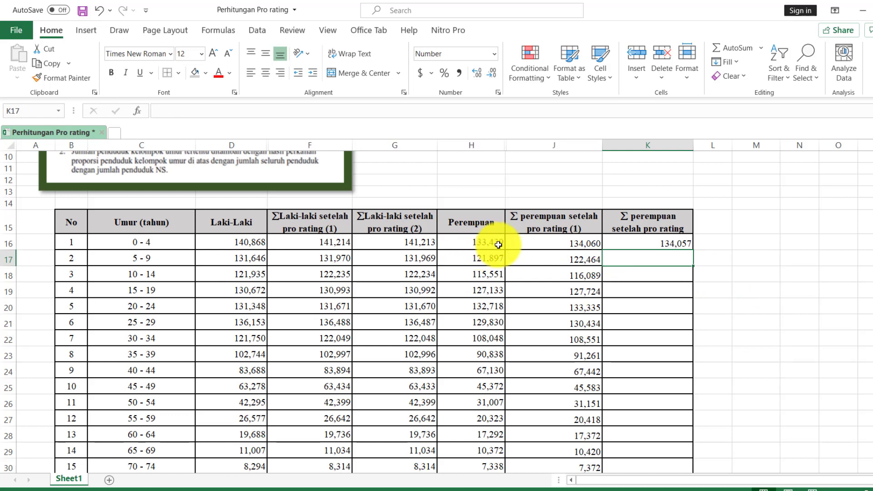
- Make the total and NS references in K16 absolute so the formula reads =H16+(H16/$H$33*$H$32)
left_click(676, 245)
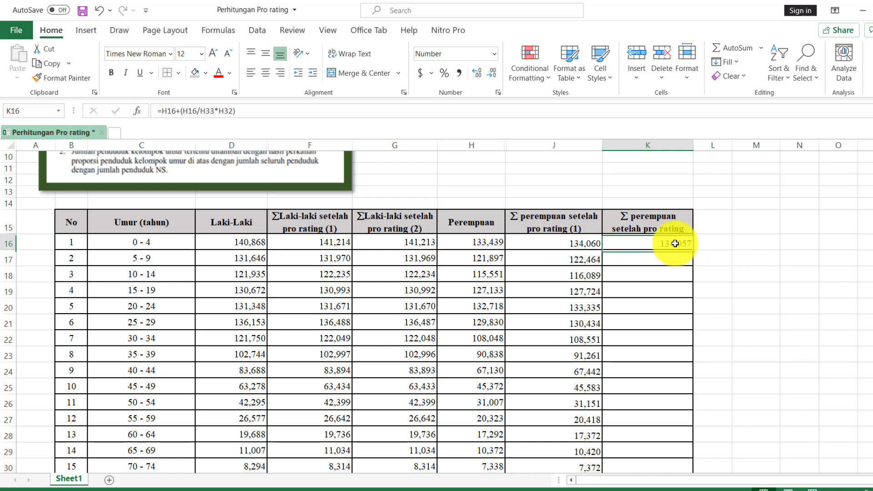
left_click(202, 111)
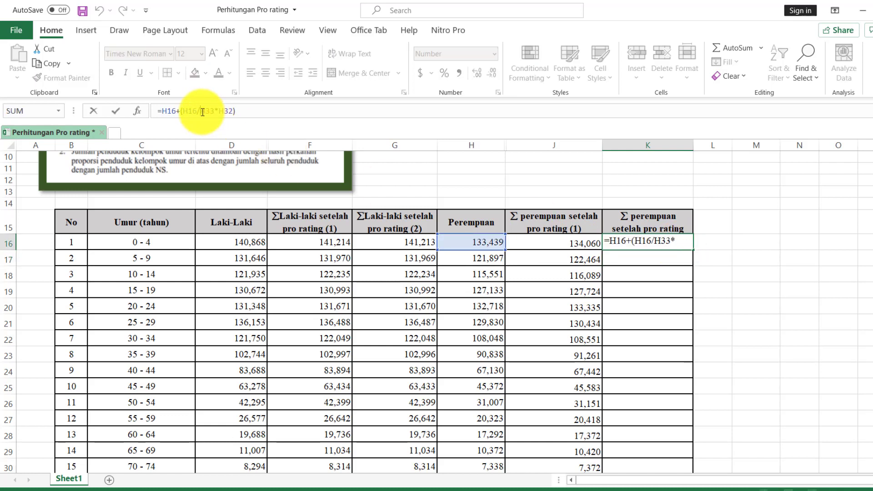
type("$H$")
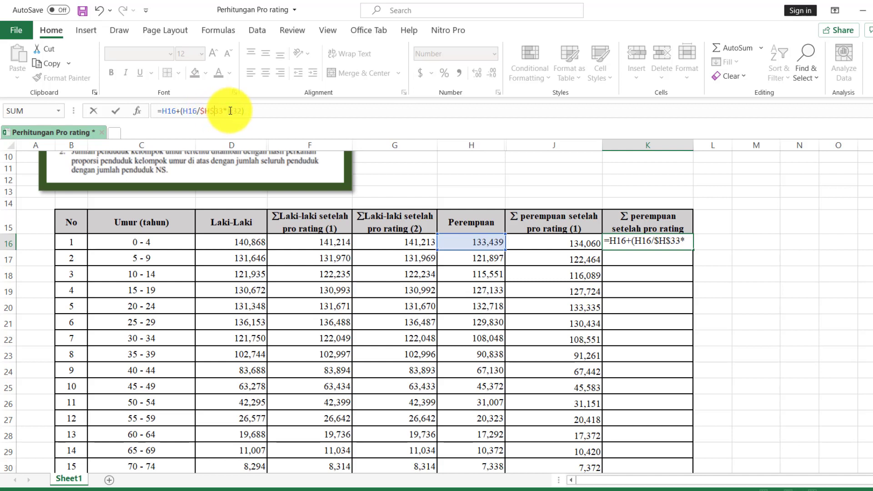
left_click(228, 110)
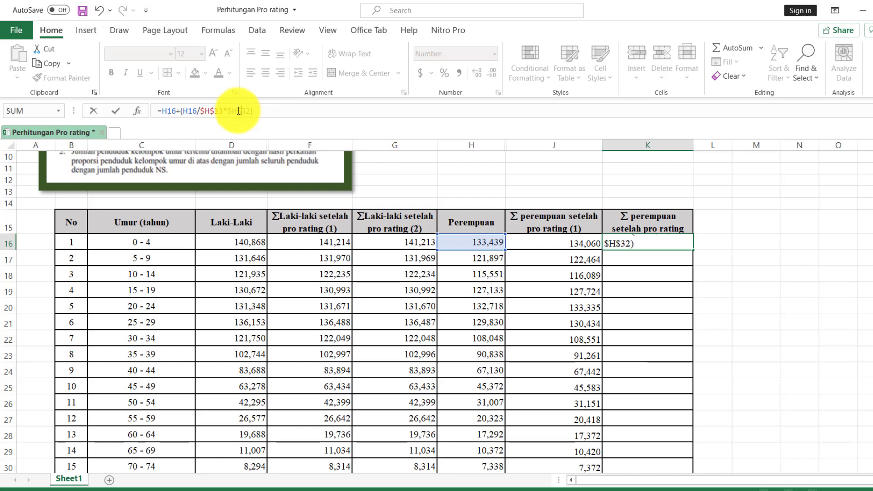
key("Return")
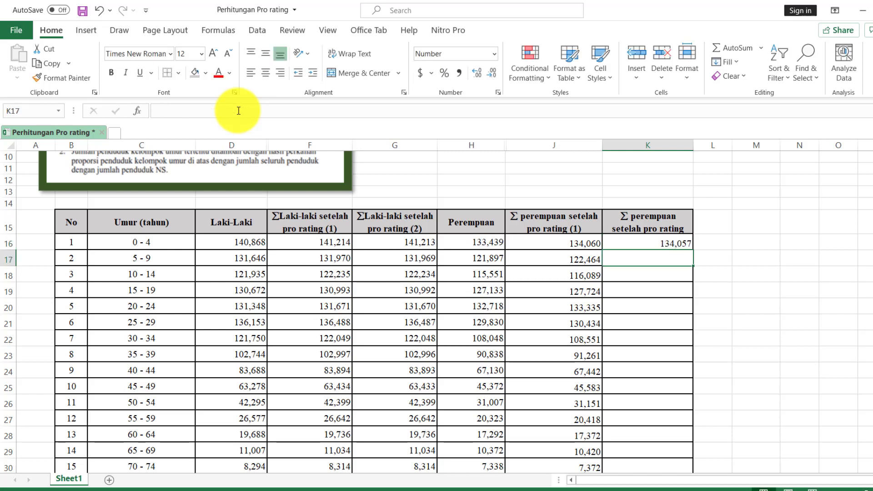
- Copy the formula from K16 into K17:K31 for the remaining female age groups
left_click(629, 243)
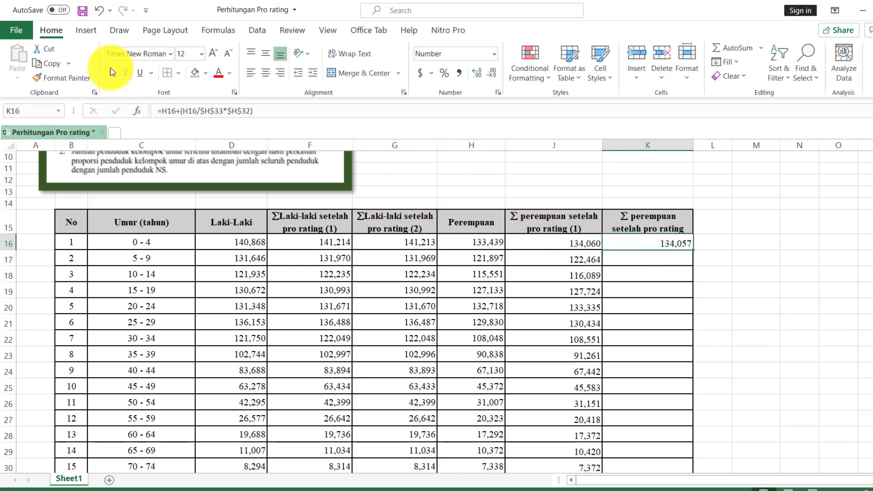
left_click(57, 62)
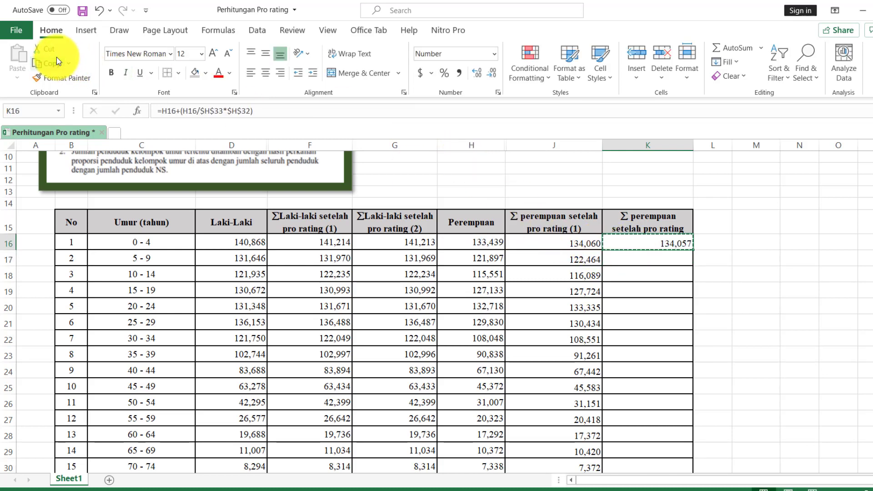
left_click(628, 258)
key("shift+Down")
key("shift+Down")
key("shift+Down")
key("shift+Down")
key("shift+Down")
key("shift+Down")
key("shift+Down")
key("shift+Down")
key("shift+Down")
key("shift+Down")
key("shift+Down")
key("shift+Down")
key("shift+Down")
key("shift+Down")
key("shift+Down")
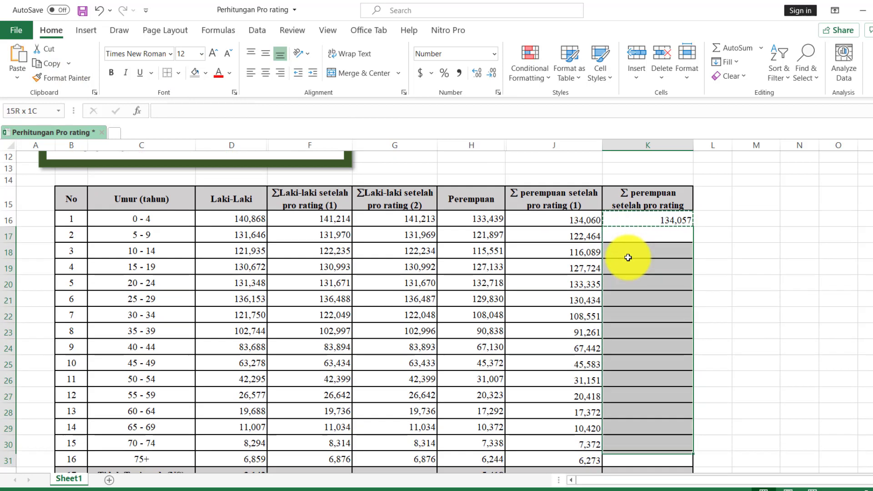
key("shift+Up")
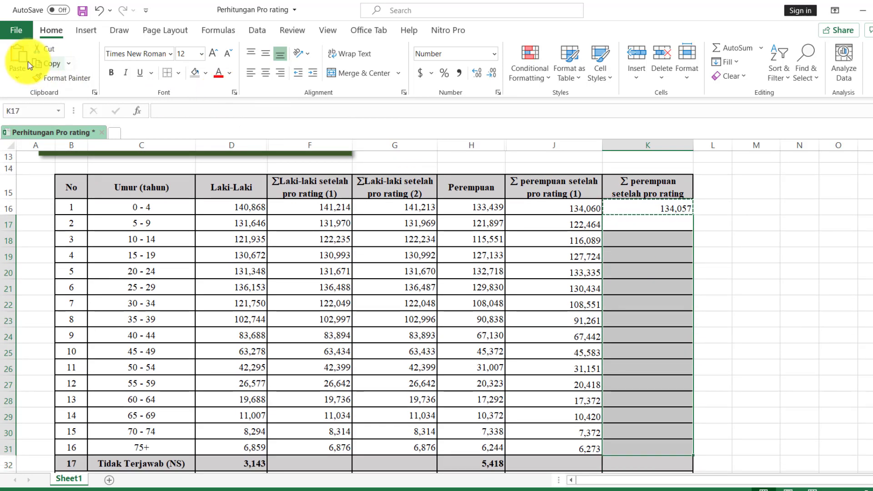
left_click(24, 62)
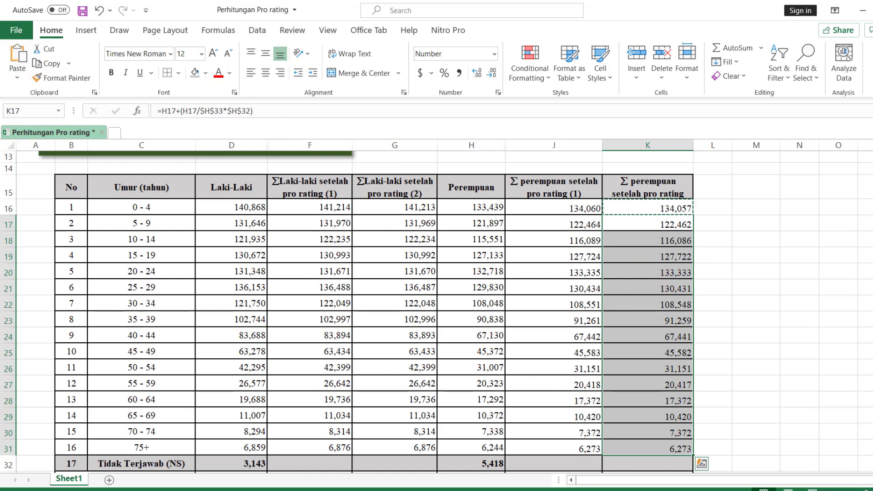
- Copy the Jumlah sum formula from J33 into K33 to total the second adjusted female column
scroll(604, 370, "down", 2)
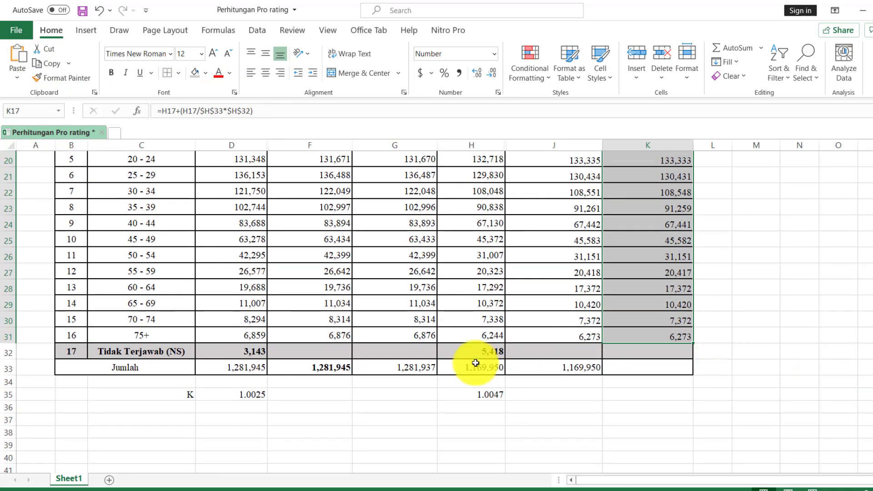
left_click(531, 366)
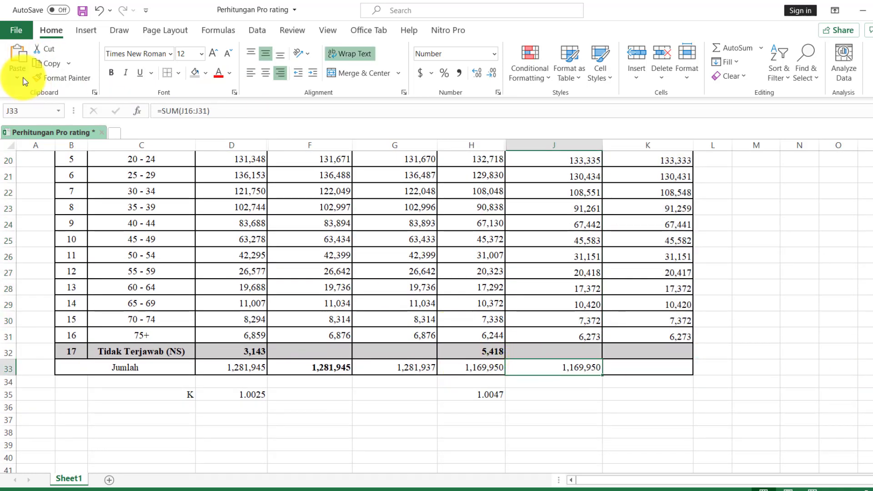
left_click(627, 370)
left_click(17, 52)
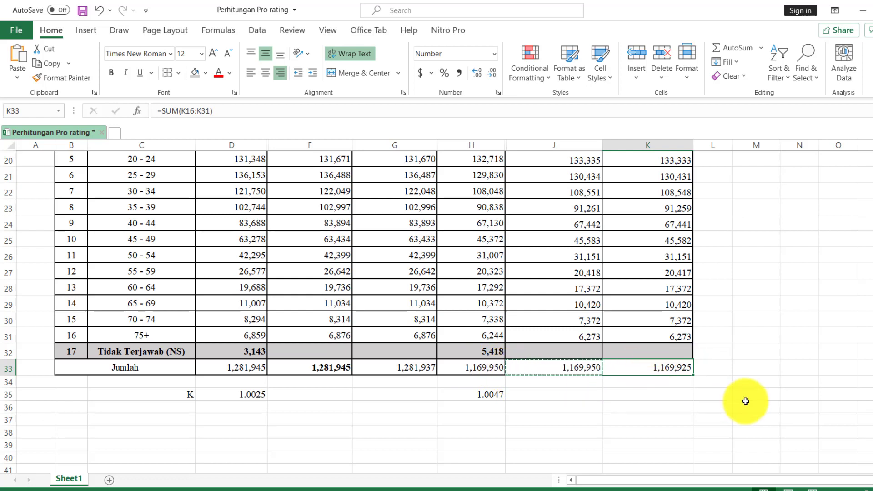
- Review the two pro-rating methods and compare the adjusted male and female values and Jumlah totals with the original data
scroll(437, 312, "up", 4)
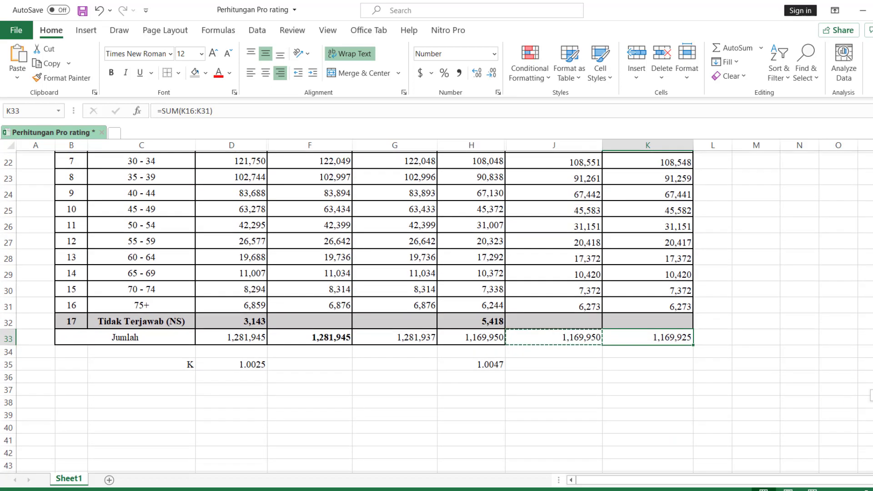
scroll(436, 311, "up", 3)
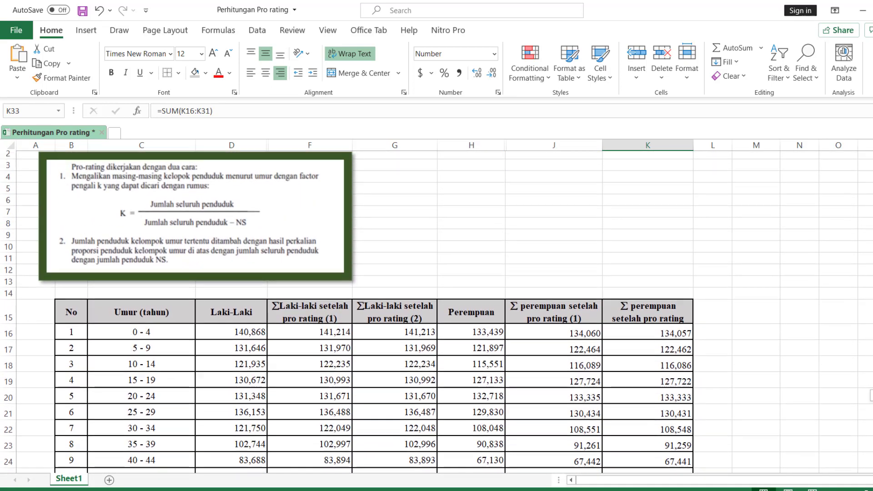
scroll(436, 311, "down", 2)
scroll(436, 311, "down", 2)
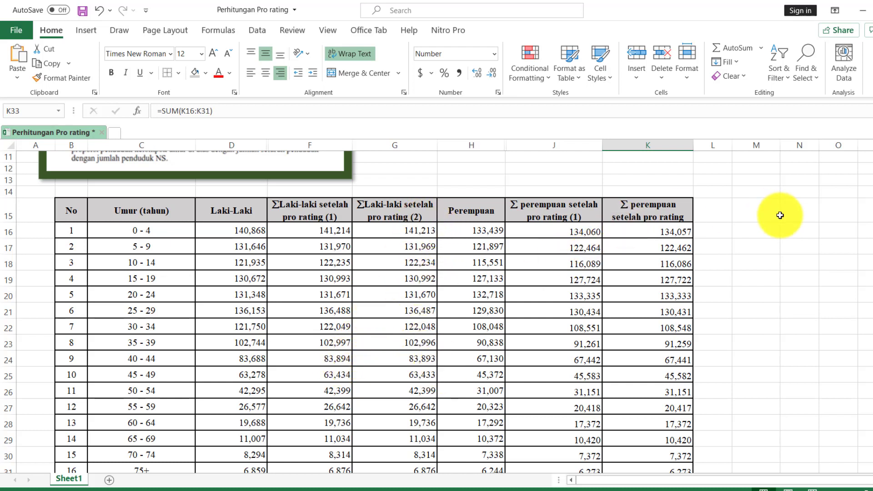
scroll(871, 268, "down", 2)
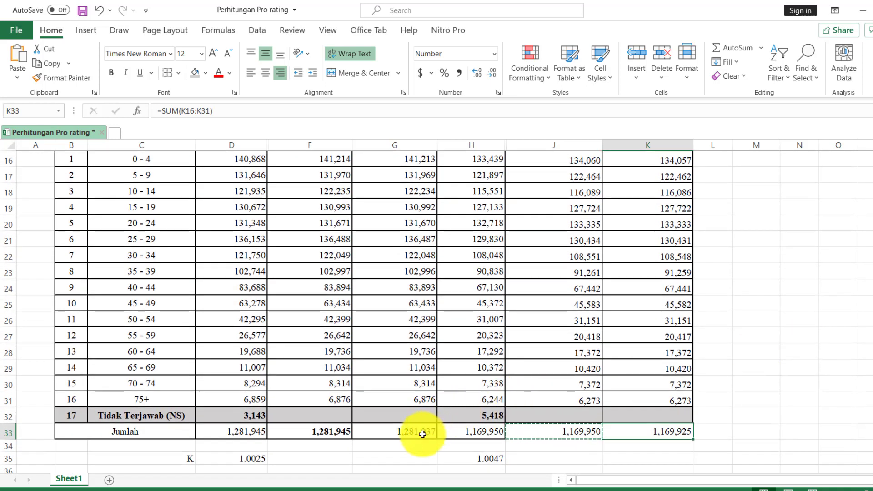
left_click(421, 433)
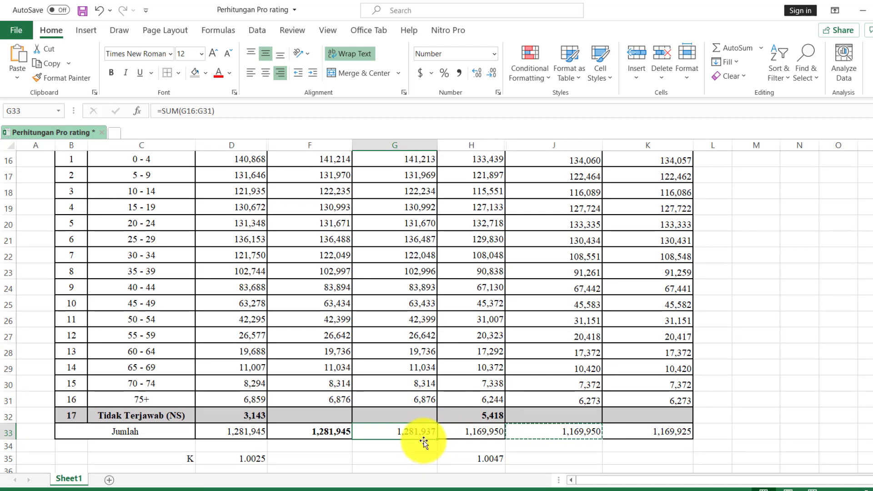
left_click(821, 371)
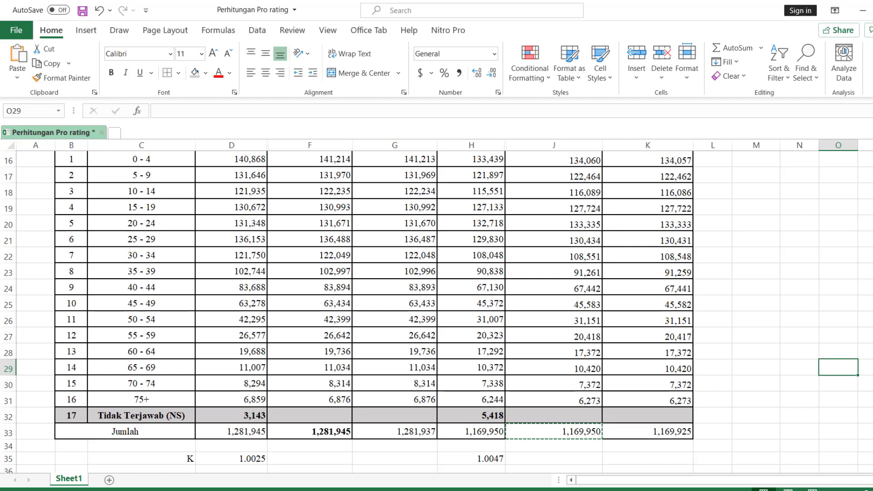
scroll(436, 312, "up", 5)
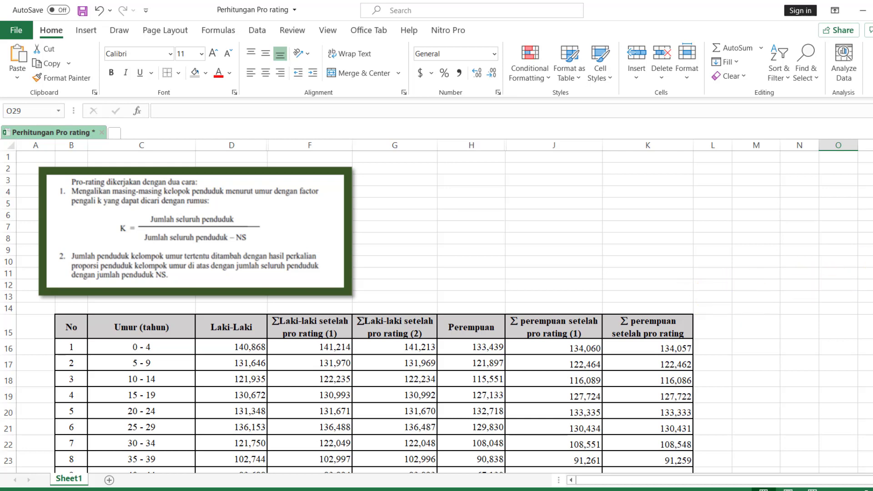
scroll(436, 311, "down", 3)
left_click_drag(872, 259, 872, 259)
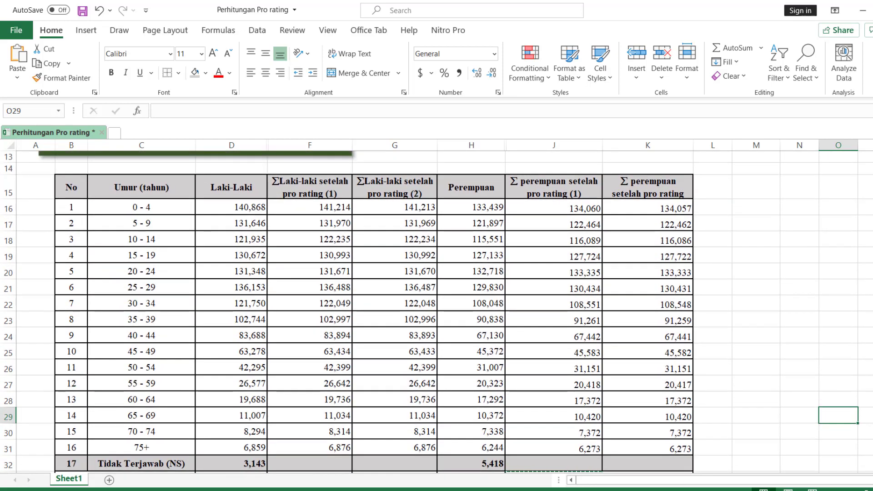
left_click_drag(872, 338, 872, 386)
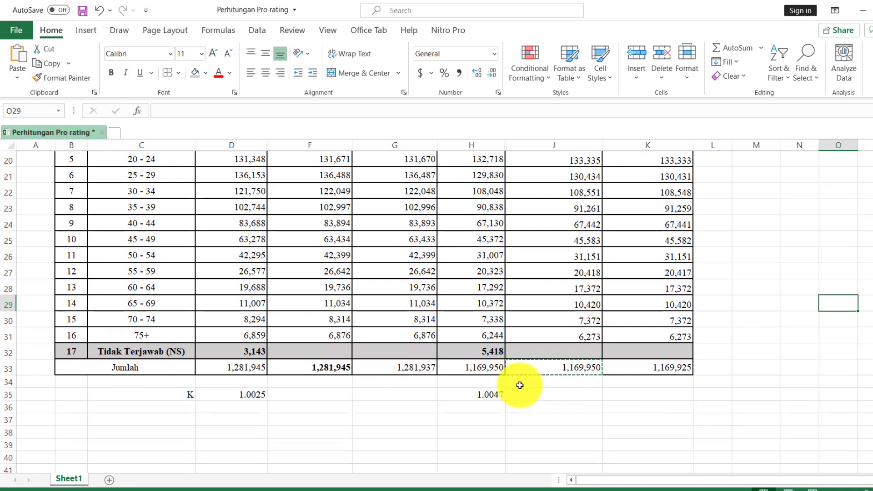